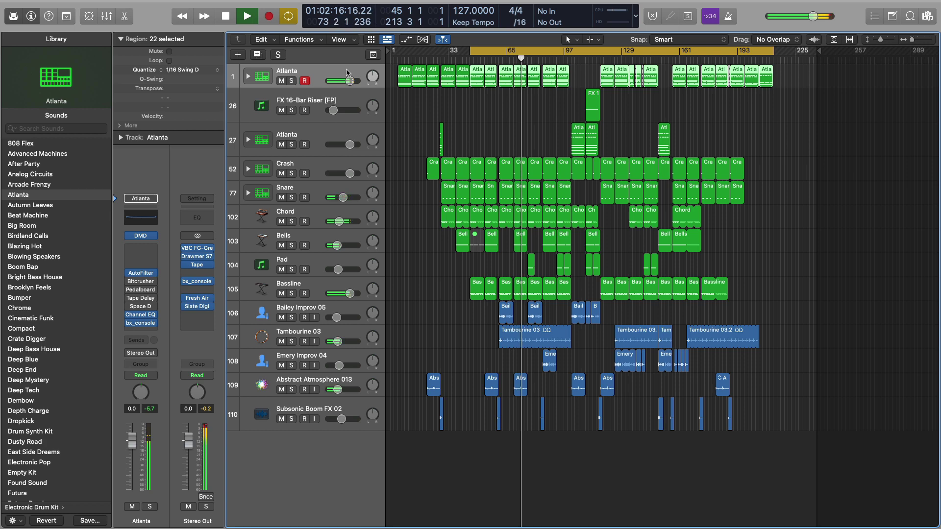
Stop the song playback and look over the Atlanta kit's pads in Drum Machine Designer before closing its window.
key("space")
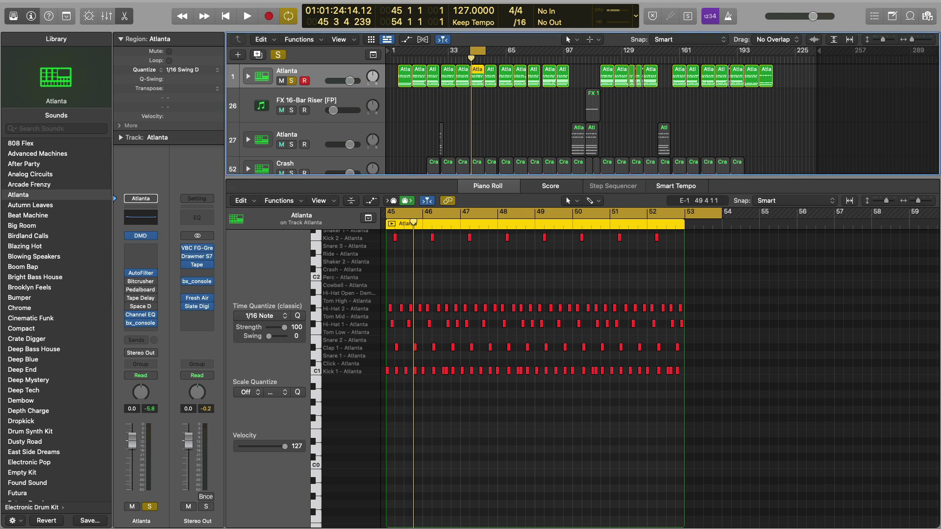
left_click_drag(578, 528, 506, 90)
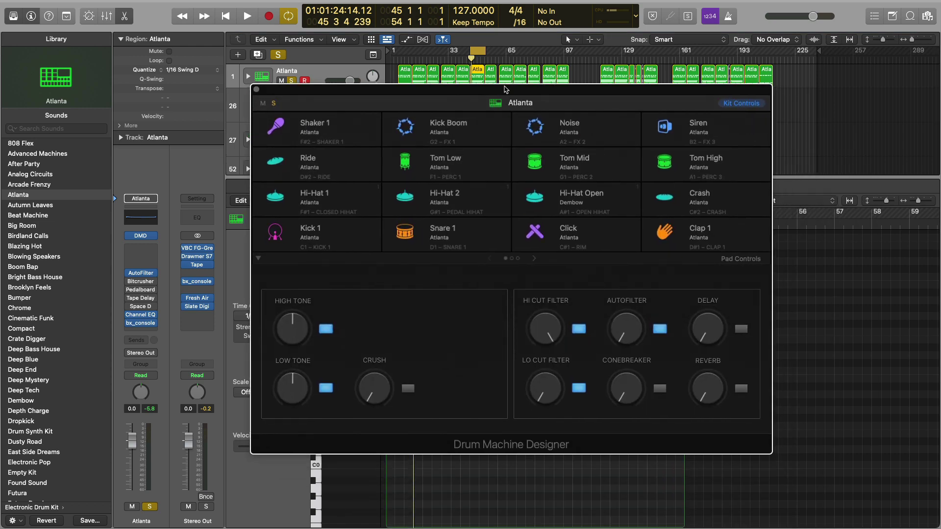
left_click(257, 90)
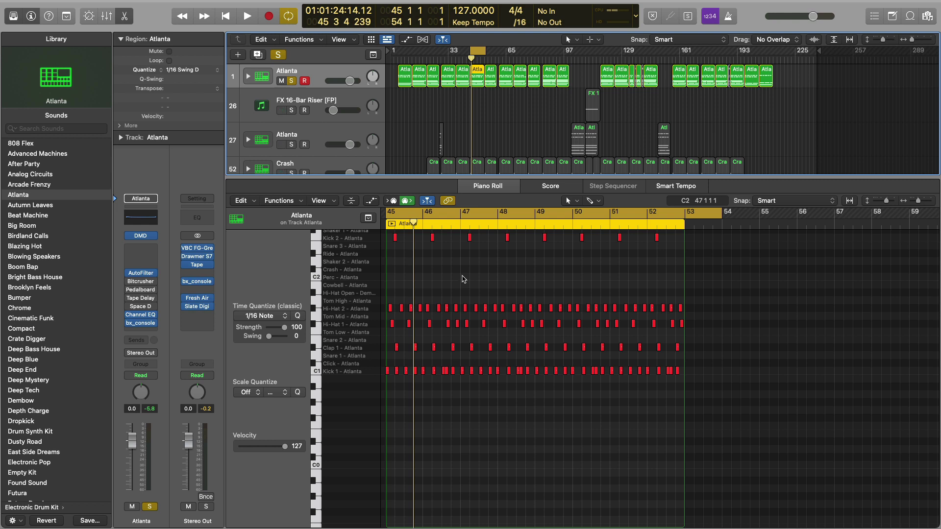
Play back the soloed Atlanta region from bar 45 while following its drum notes in the Piano Roll.
key("space")
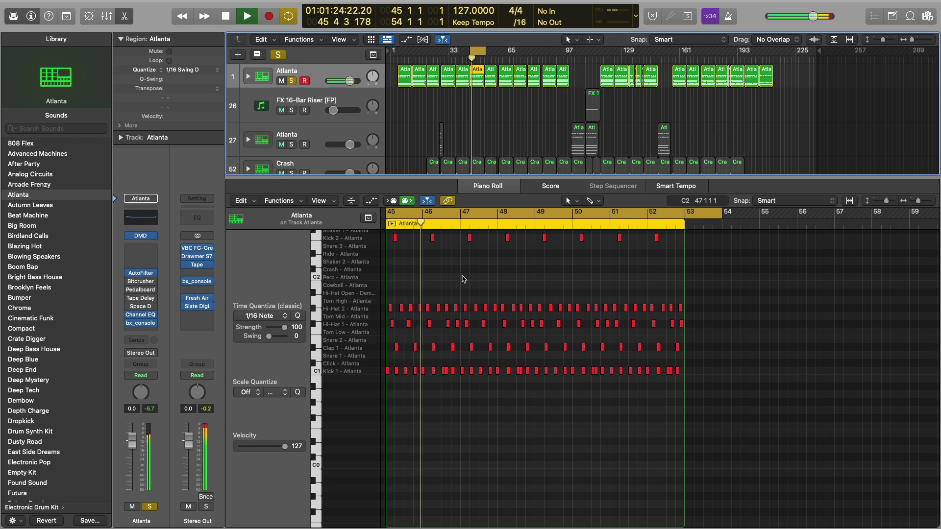
scroll(472, 427, "up", 5)
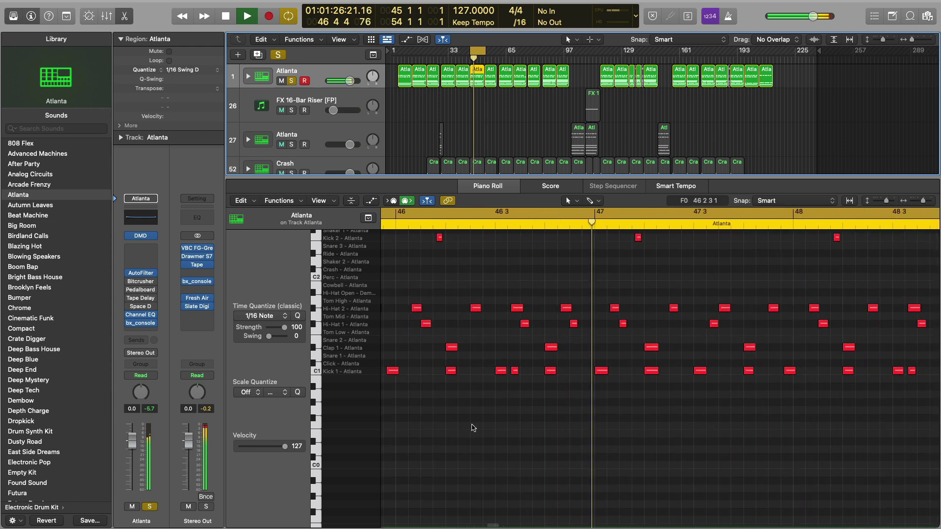
scroll(472, 428, "down", 5)
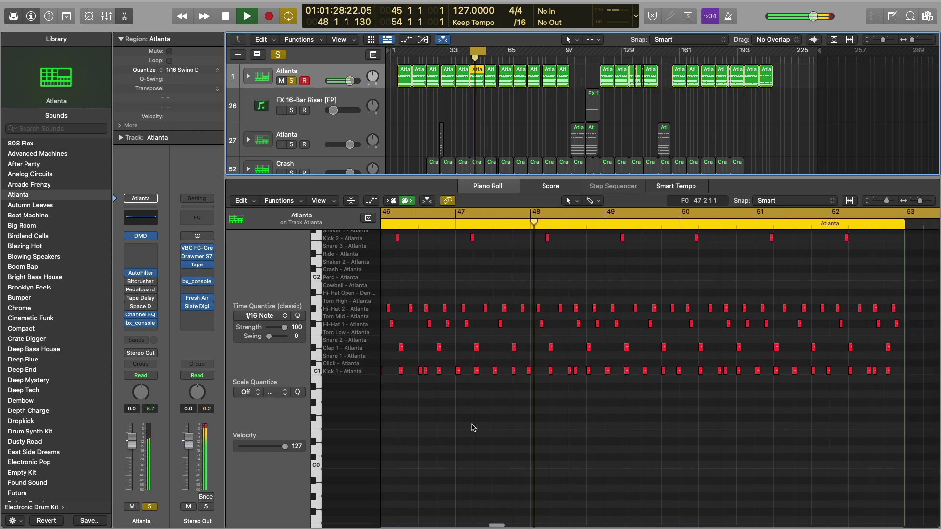
scroll(474, 427, "right", 2)
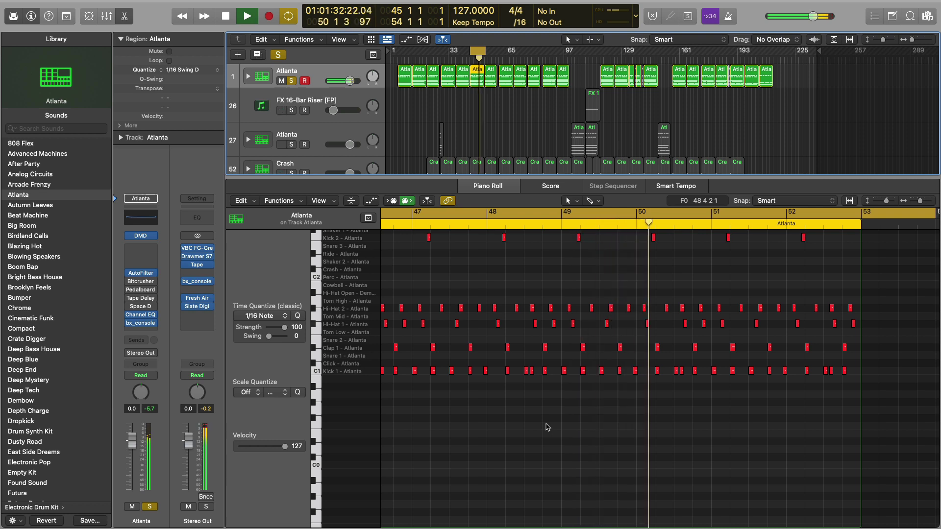
key("space")
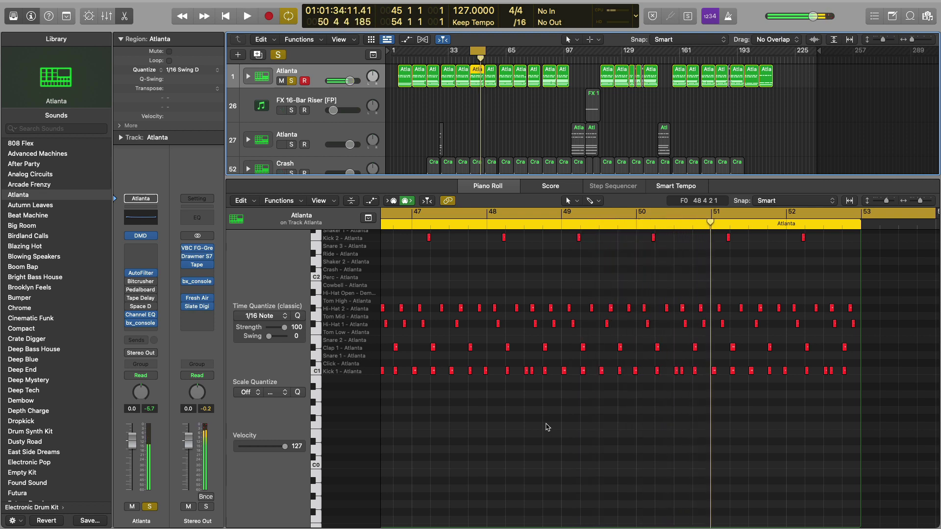
Examine the Atlanta region's drum rows from Kick 1 up to Clap 2 across bars 45 to 52.
scroll(547, 427, "left", 6)
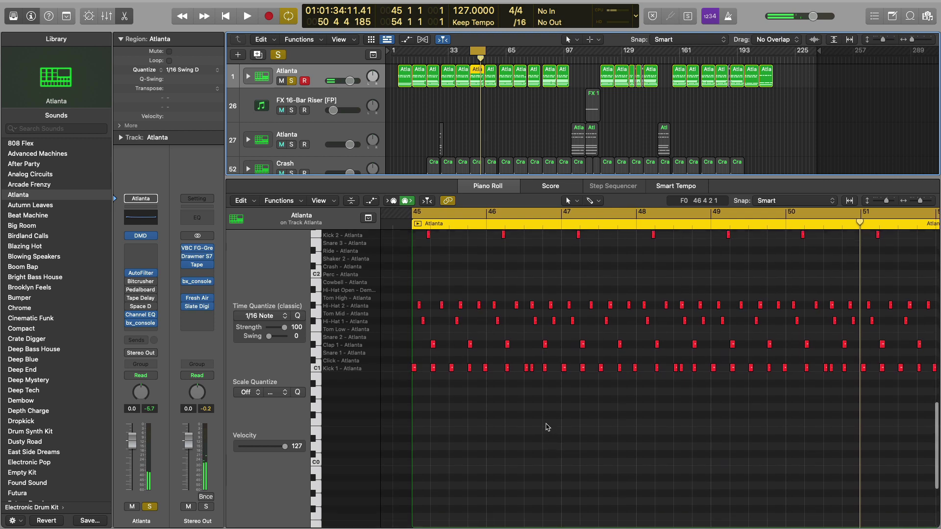
scroll(548, 427, "right", 2)
scroll(547, 427, "up", 5)
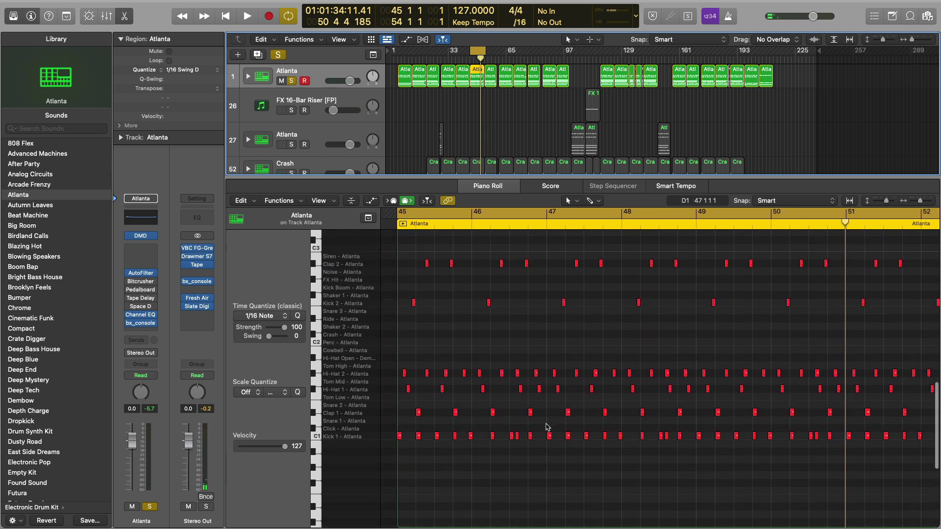
scroll(547, 427, "right", 2)
scroll(547, 428, "down", 1)
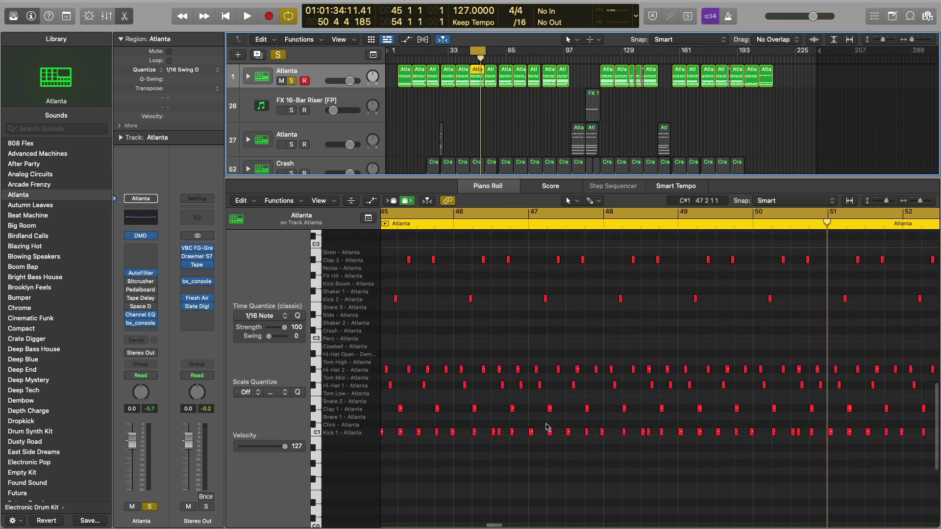
scroll(547, 427, "left", 2)
scroll(547, 428, "up", 3)
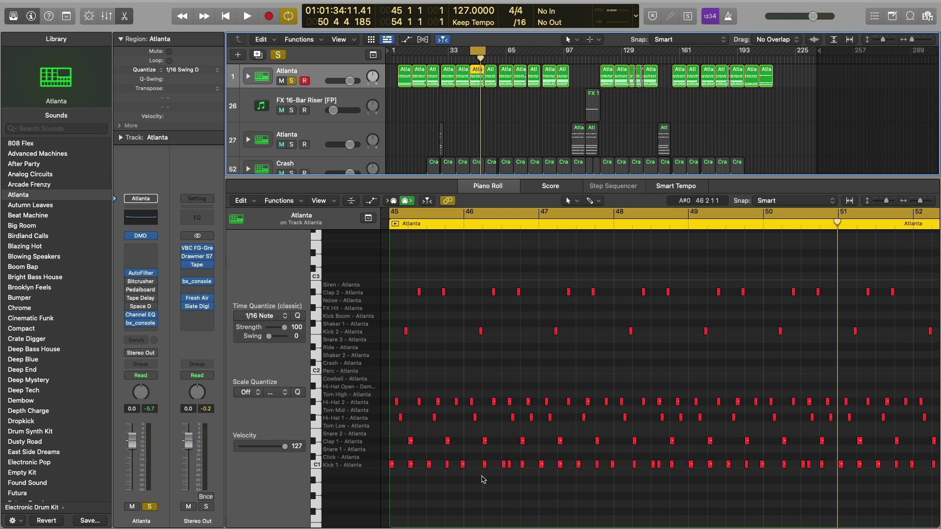
Set the cycle range to the two bars from 45 to 47 and start playing the loop.
scroll(483, 95, "up", 10)
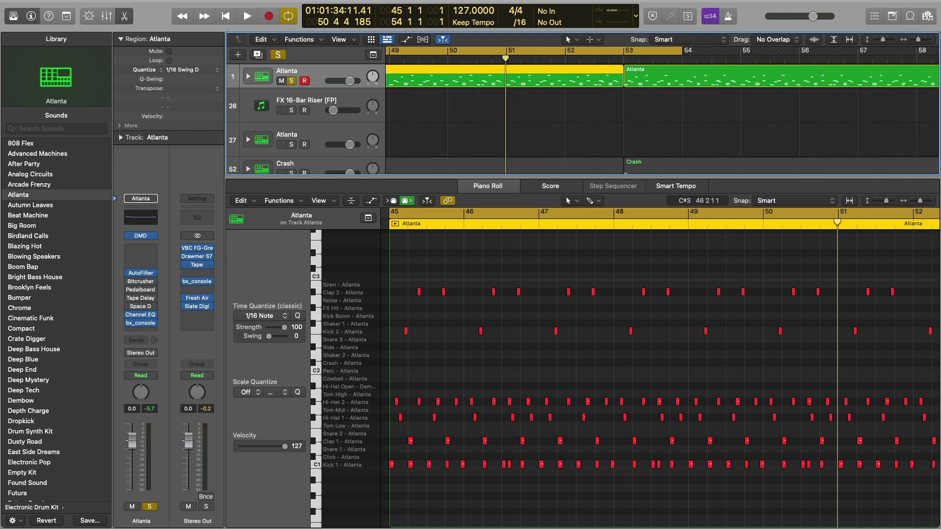
scroll(483, 94, "down", 4)
left_click_drag(561, 51, 429, 81)
key("space")
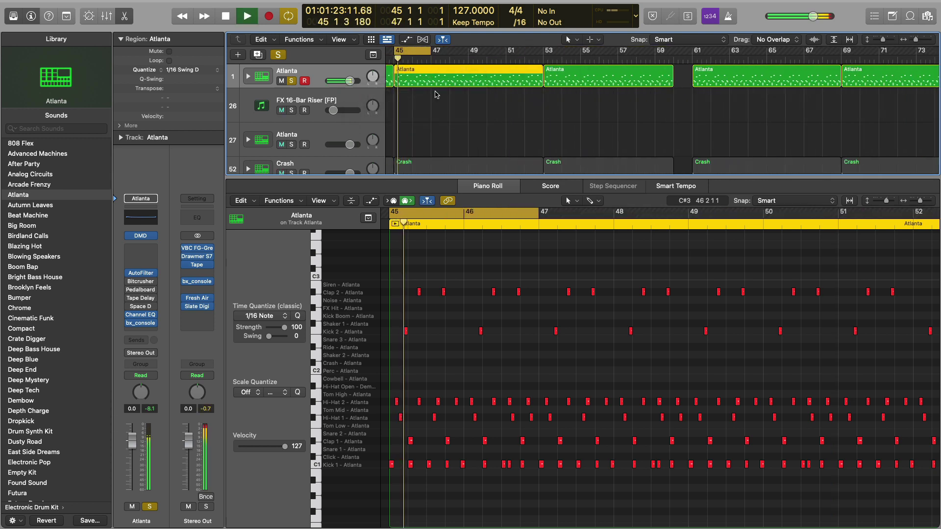
Listen to the two-bar loop and examine the placement of its Kick 1 notes close up in the Piano Roll.
left_click(547, 360)
scroll(548, 359, "up", 2)
scroll(547, 359, "up", 2)
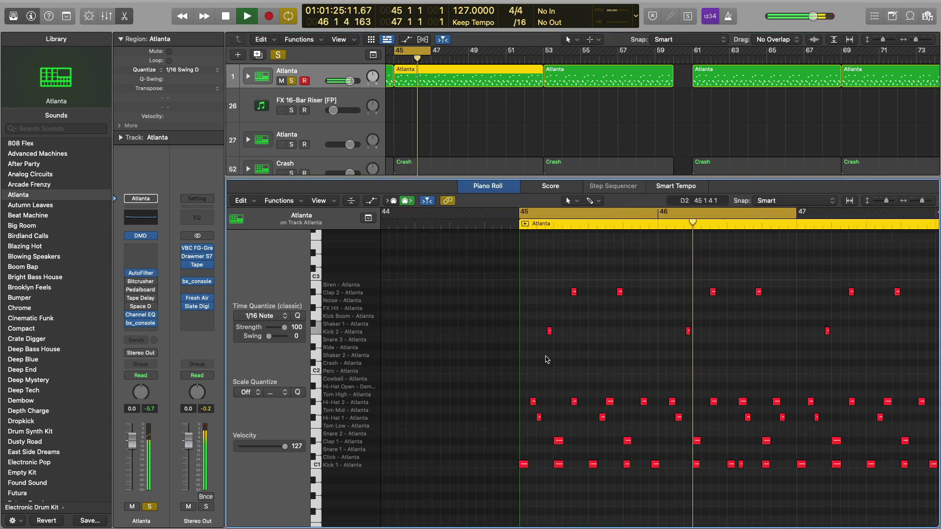
scroll(547, 359, "up", 2)
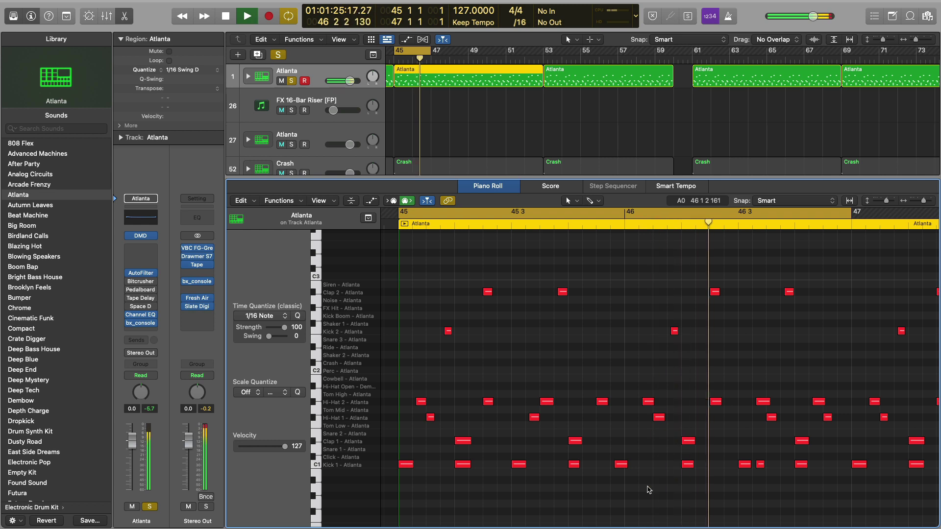
key("space")
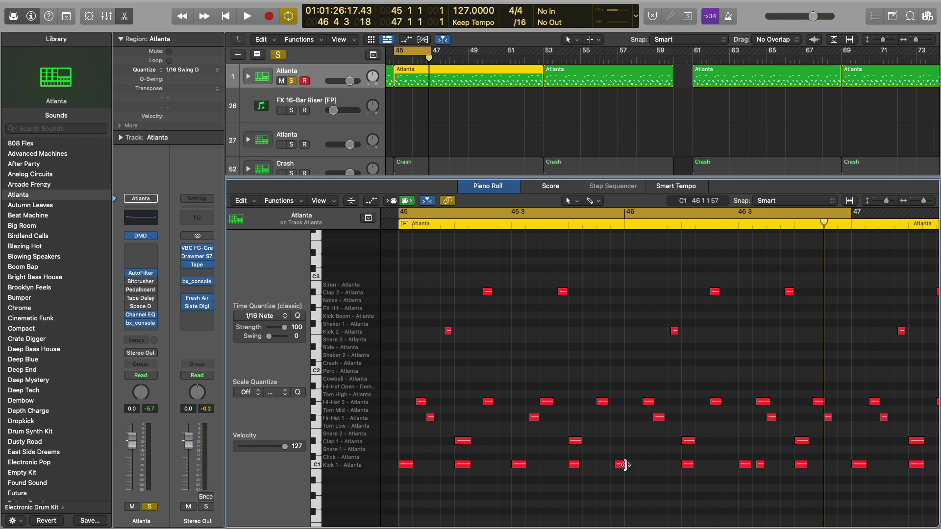
mouse_move(622, 466)
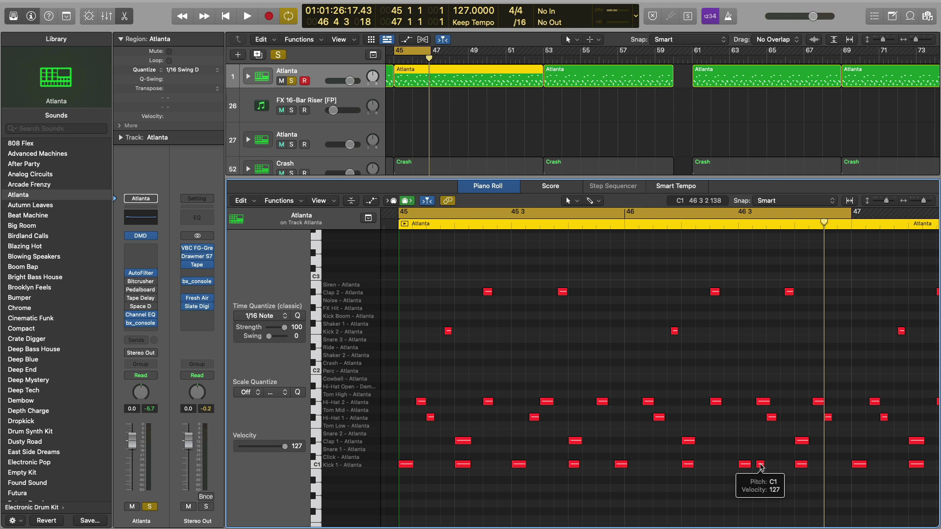
key("space")
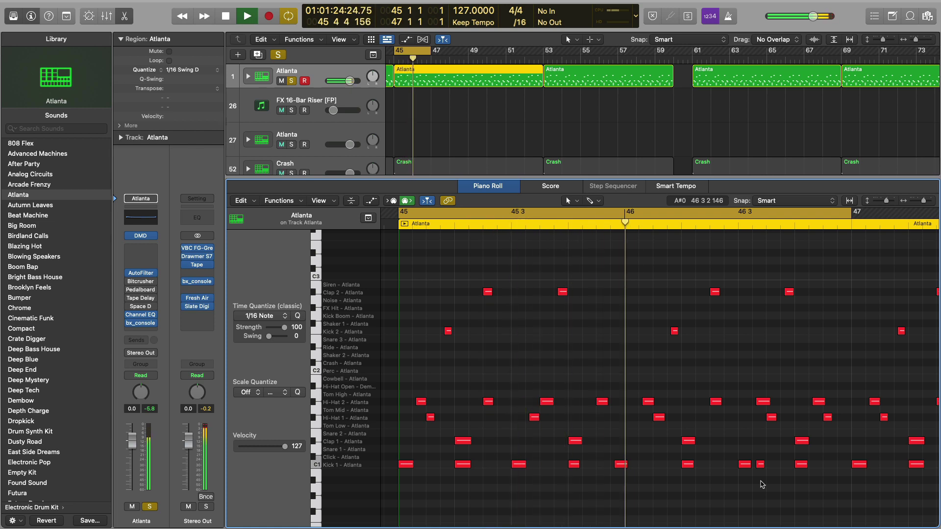
key("space")
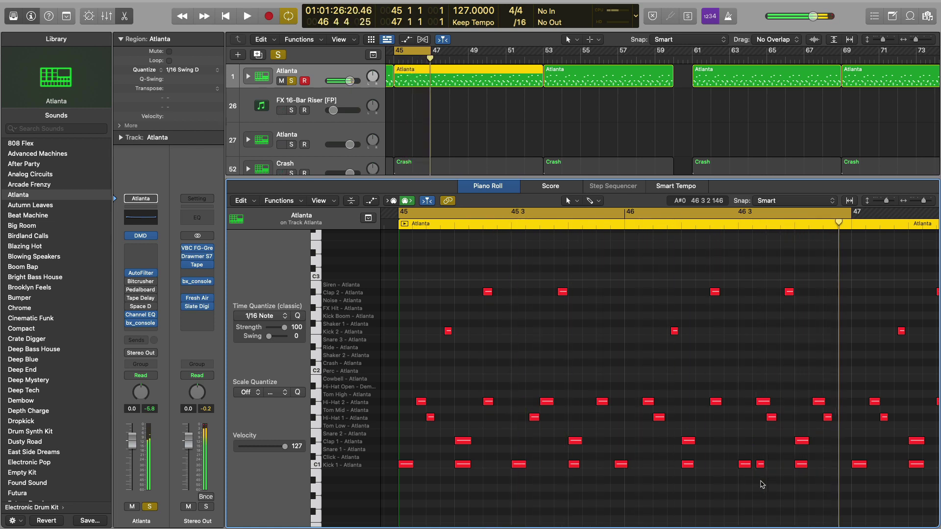
Show the mixer, expand the Atlanta track stack into its individual drum channels, and play the loop.
key("x")
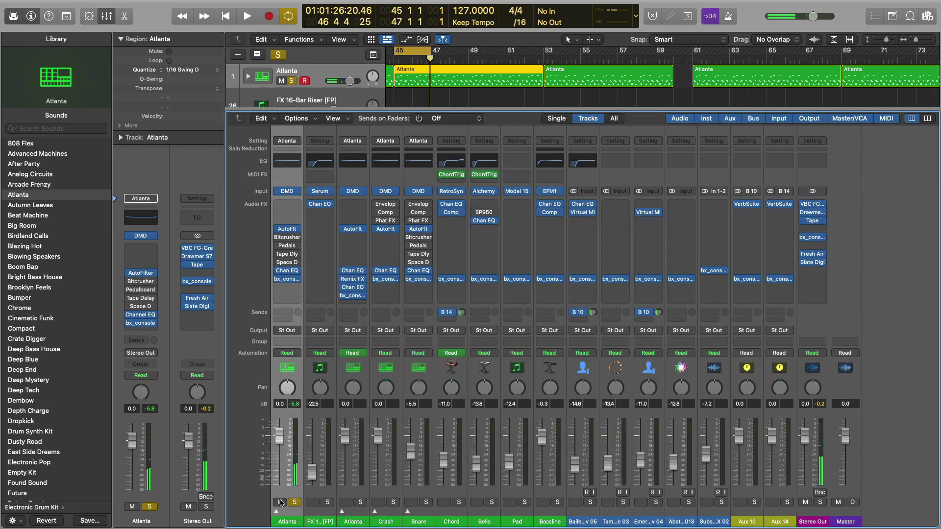
left_click(276, 511)
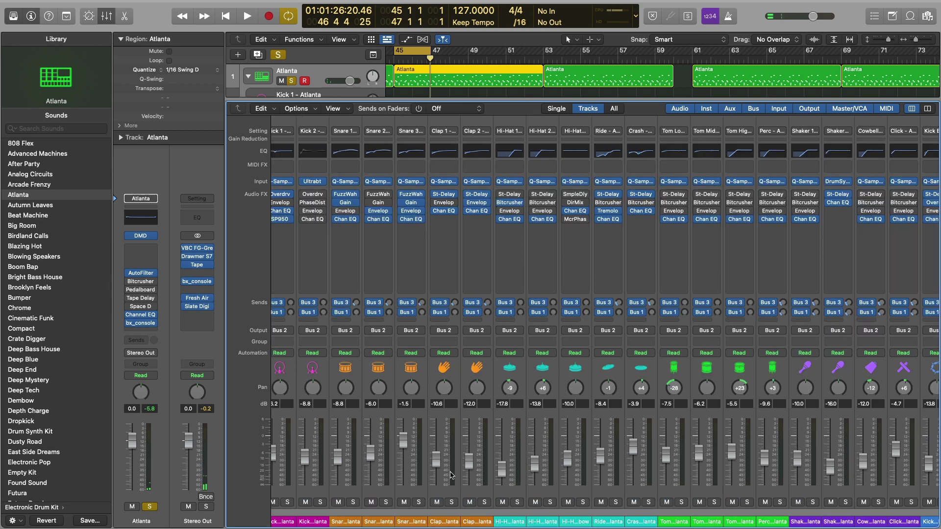
key("space")
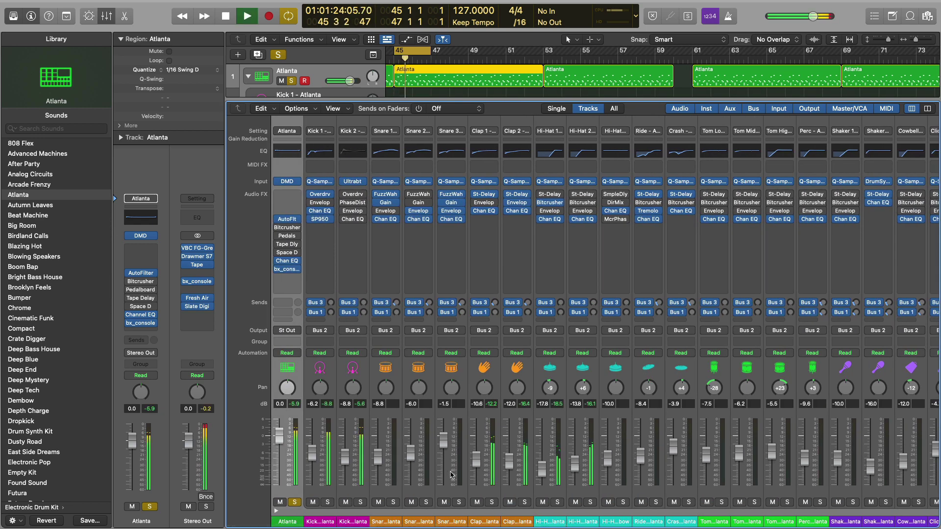
Solo the Hi-Hat 1 and Hi-Hat 2 channels in turn to hear them, clear the solo, and hide the mixer.
left_click(558, 502)
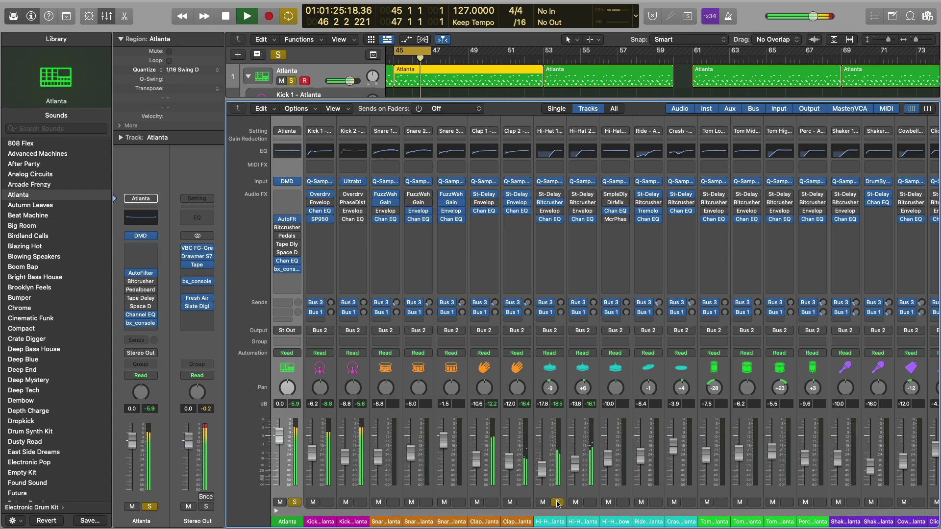
left_click(591, 502)
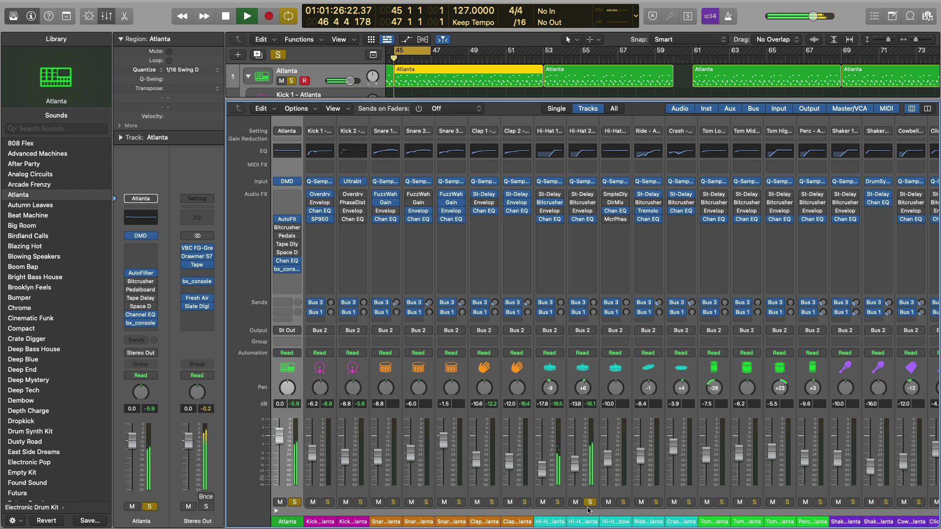
left_click(590, 502)
key("x")
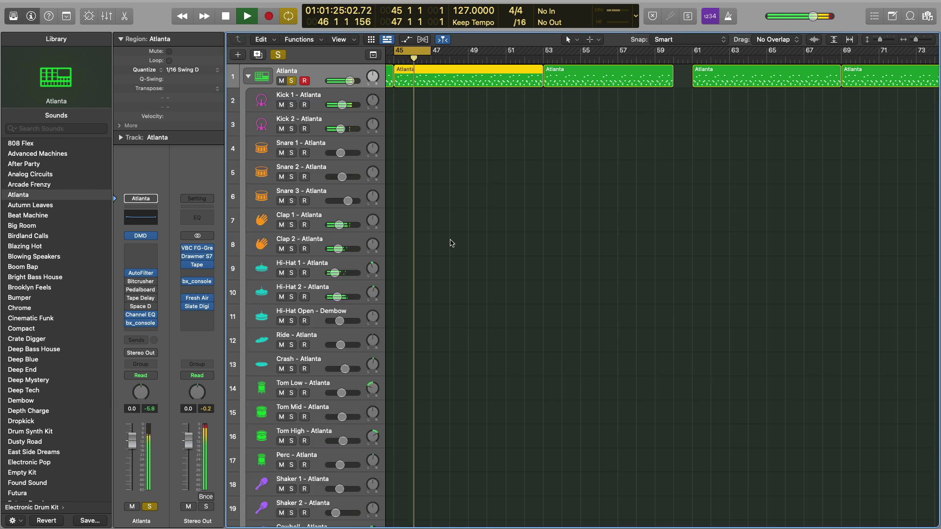
Reopen the Piano Roll, stop the loop, and audition the first Hi-Hat 1 and Hi-Hat 2 notes in bar 45.
key("p")
key("space")
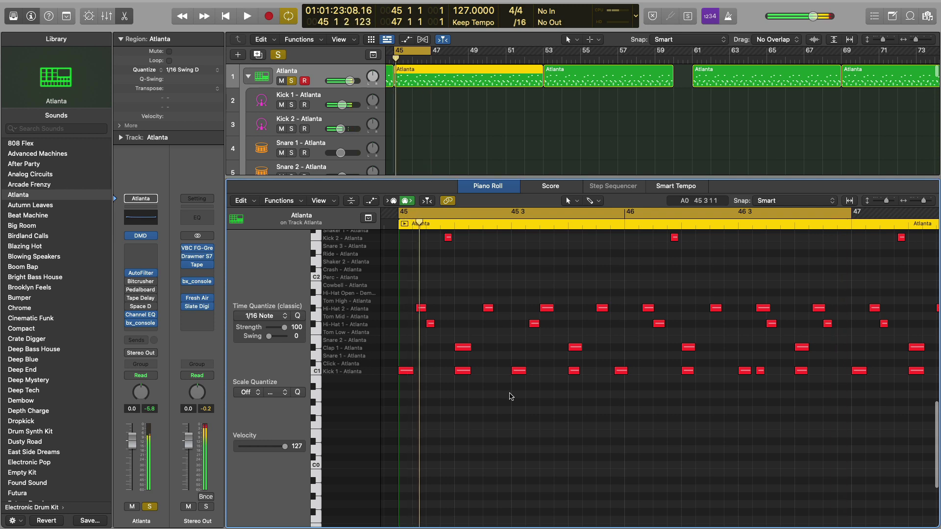
scroll(510, 394, "up", 1)
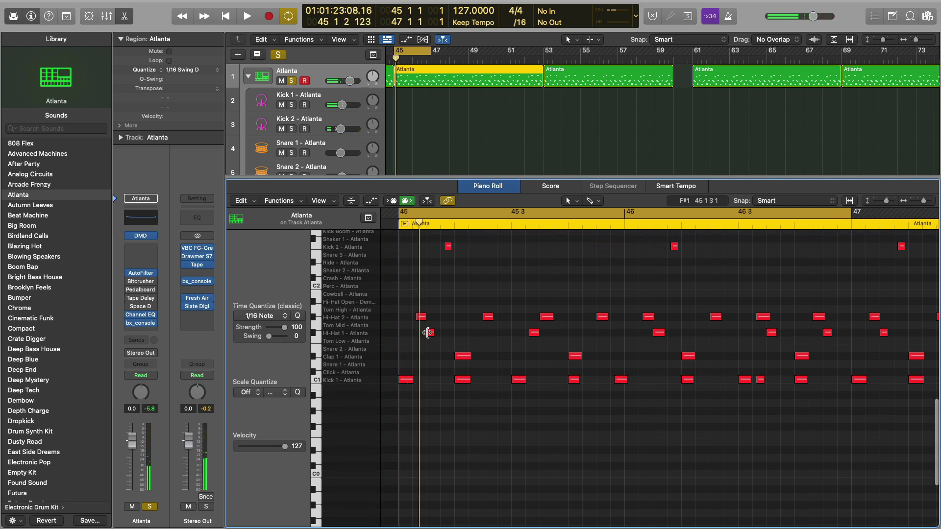
left_click_drag(428, 333, 431, 333)
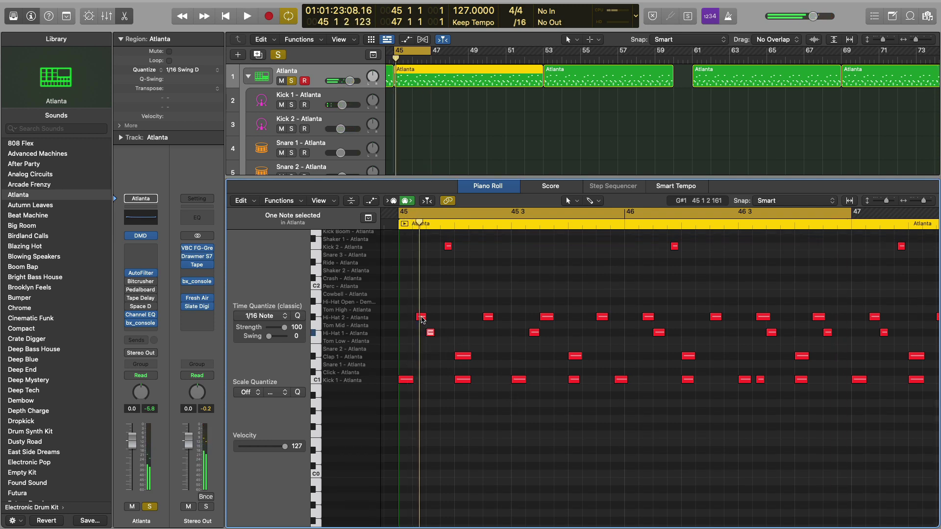
left_click(422, 318)
left_click(430, 334)
left_click(421, 318)
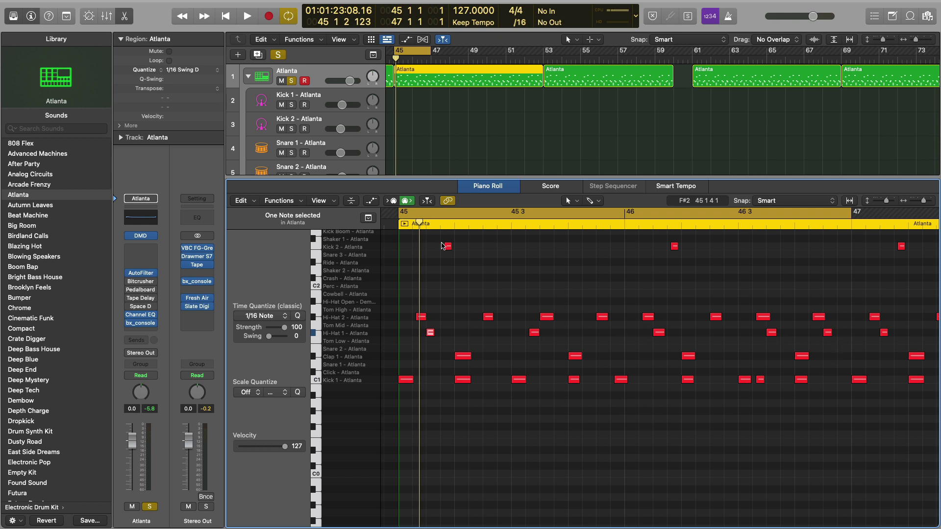
Audition the first Kick 2 and Clap 1 notes in bar 45 and play the two-bar loop again.
left_click(448, 246)
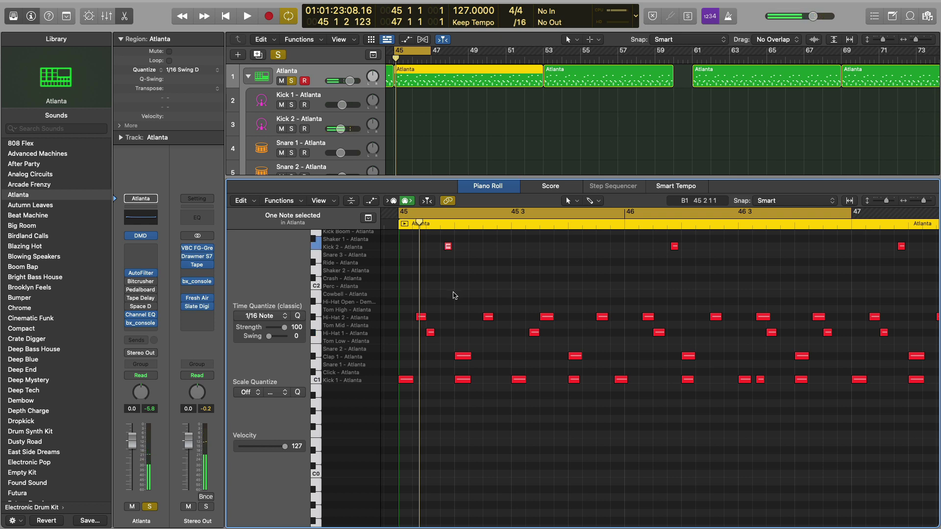
scroll(455, 307, "up", 5)
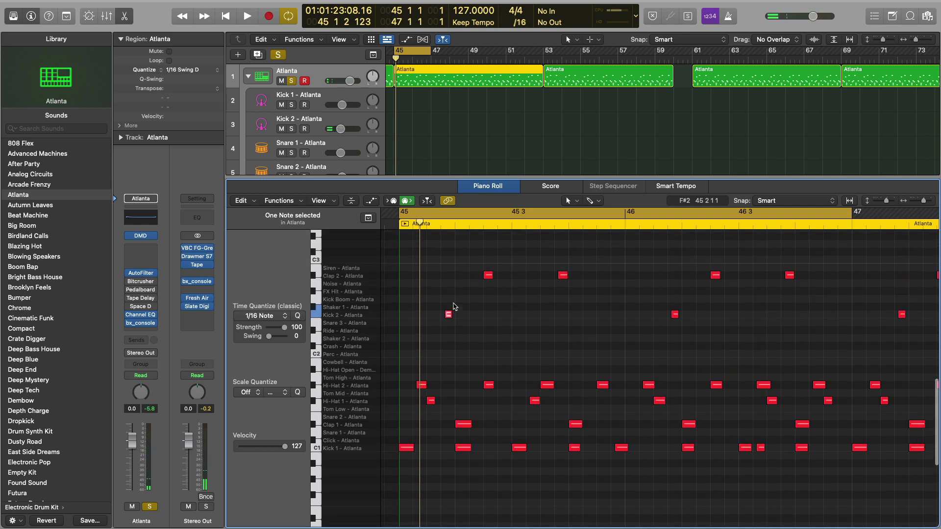
scroll(455, 307, "down", 1)
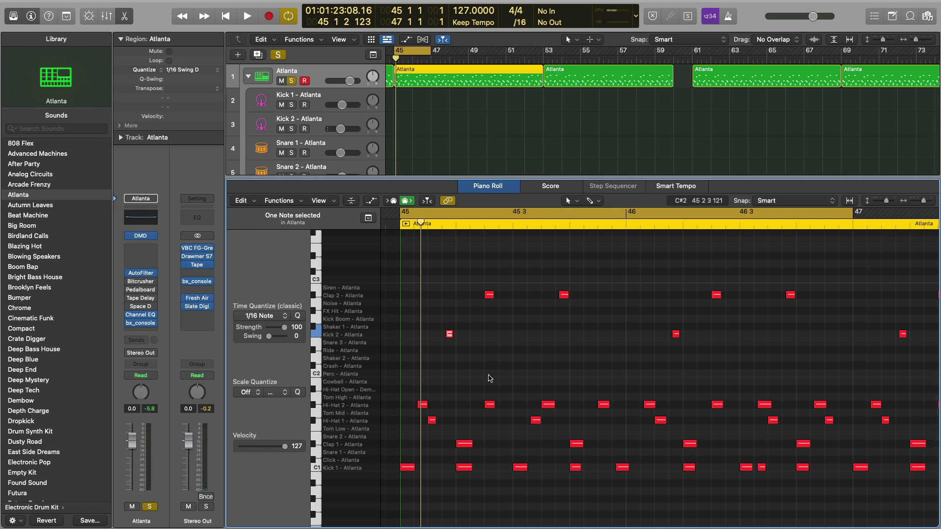
left_click(463, 444)
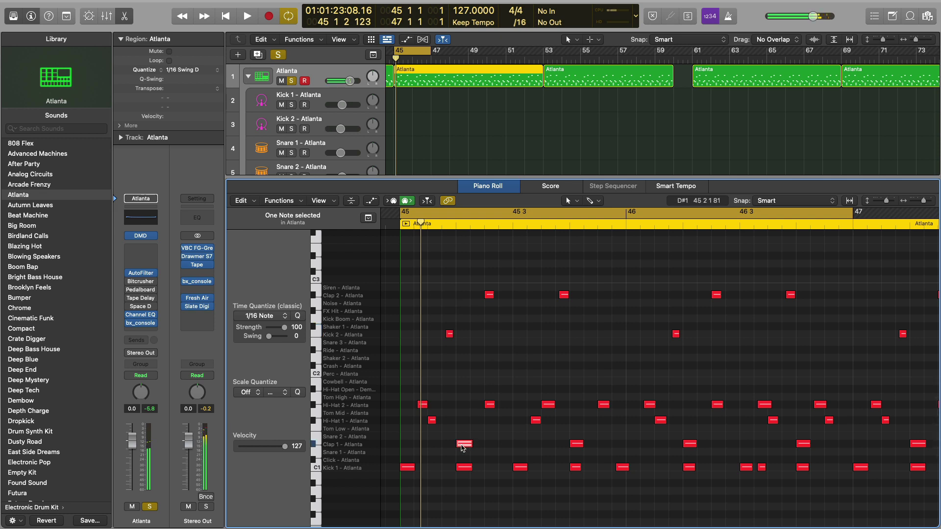
key("space")
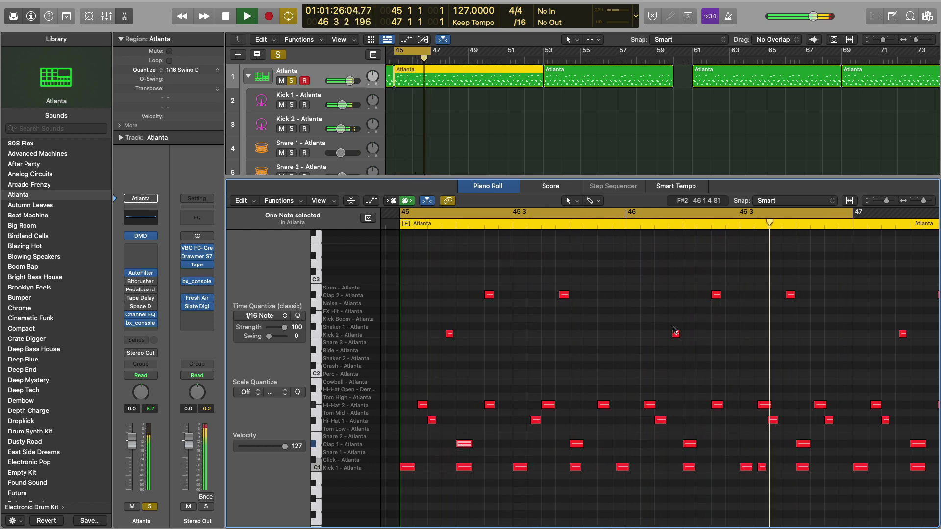
Stop the loop, collapse the Atlanta track stack, and clear its solo.
mouse_move(676, 336)
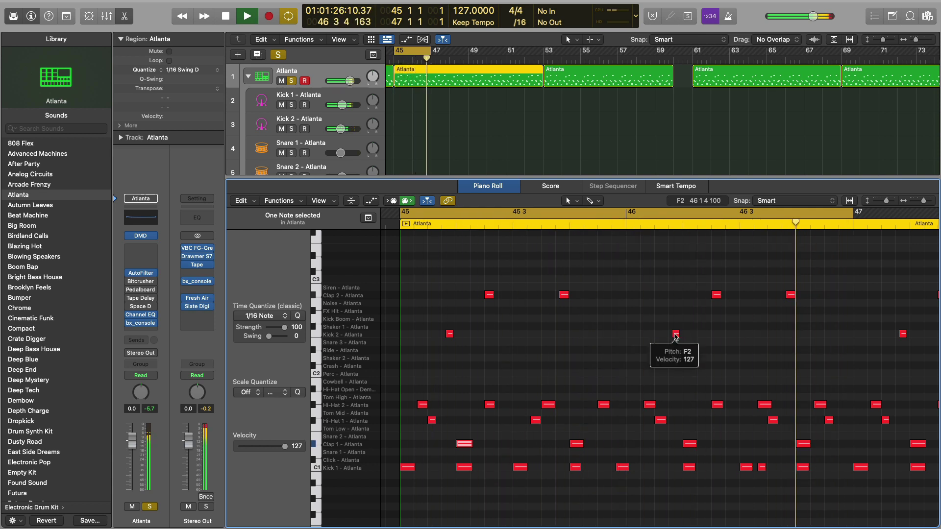
key("space")
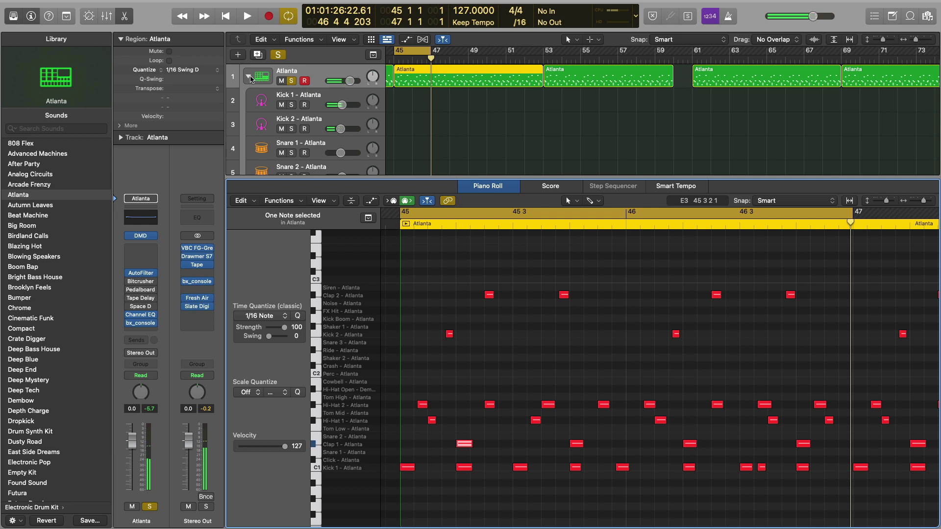
left_click(248, 77)
left_click(278, 56)
scroll(433, 107, "down", 5)
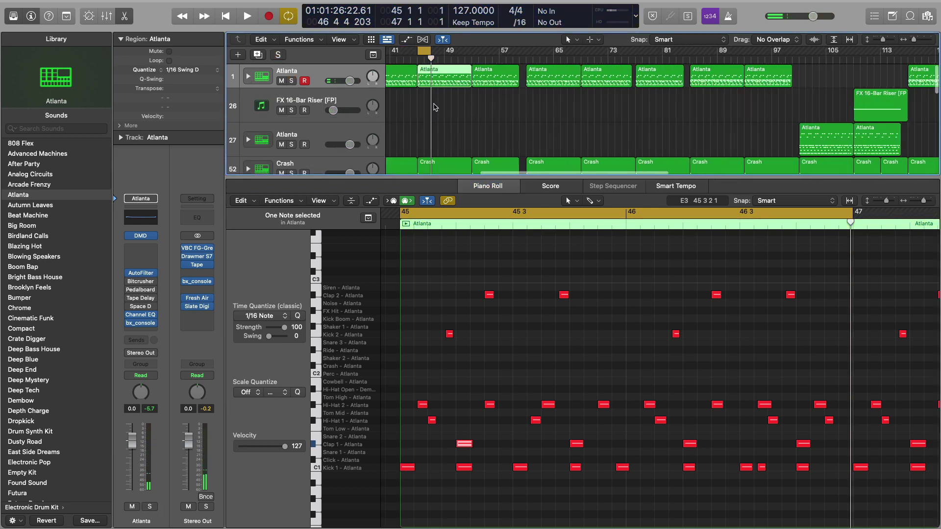
Extend the cycle range to bars 45 to 94 and close the Piano Roll to show the full arrangement.
left_click_drag(431, 54, 742, 53)
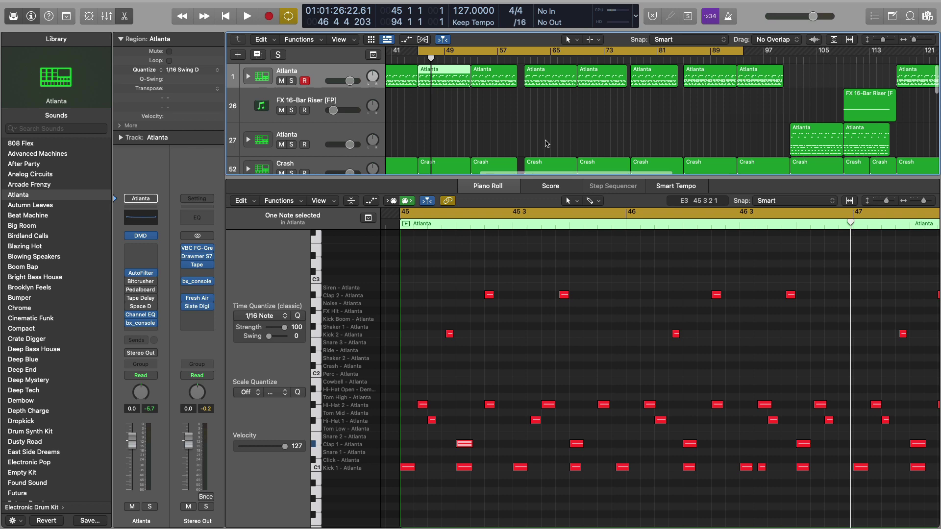
key("e")
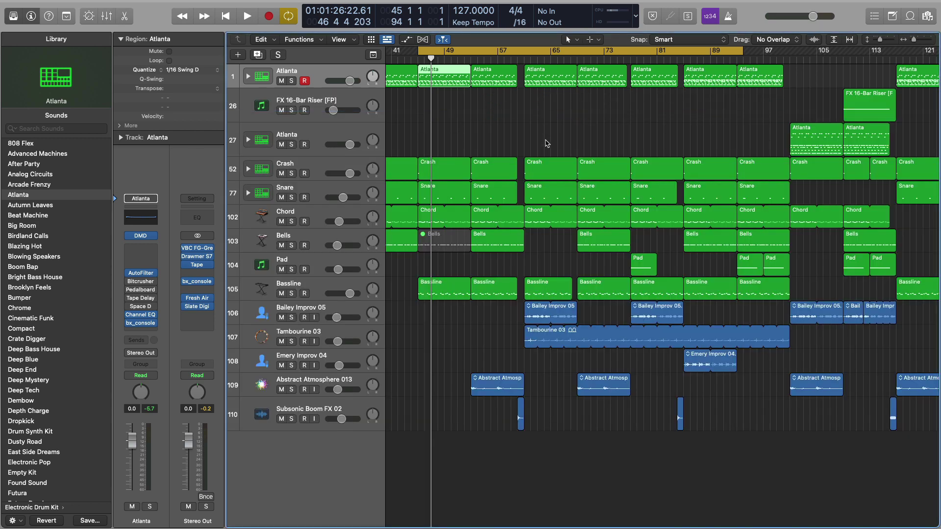
scroll(468, 206, "down", 5)
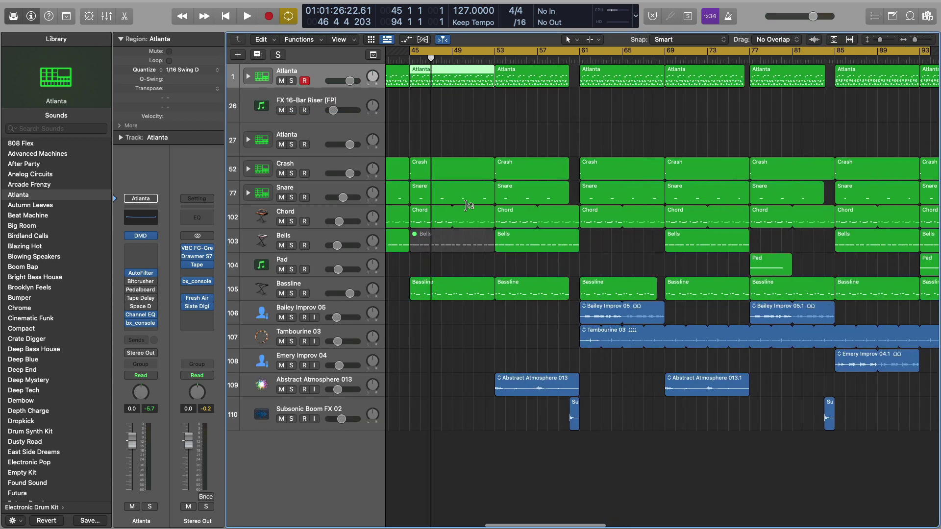
scroll(468, 206, "left", 4)
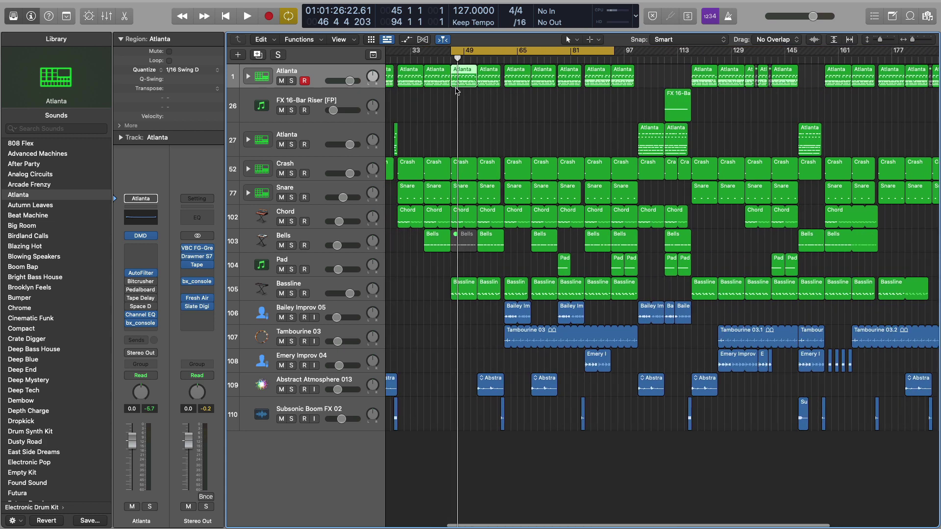
left_click_drag(518, 50, 436, 50)
scroll(444, 170, "left", 2)
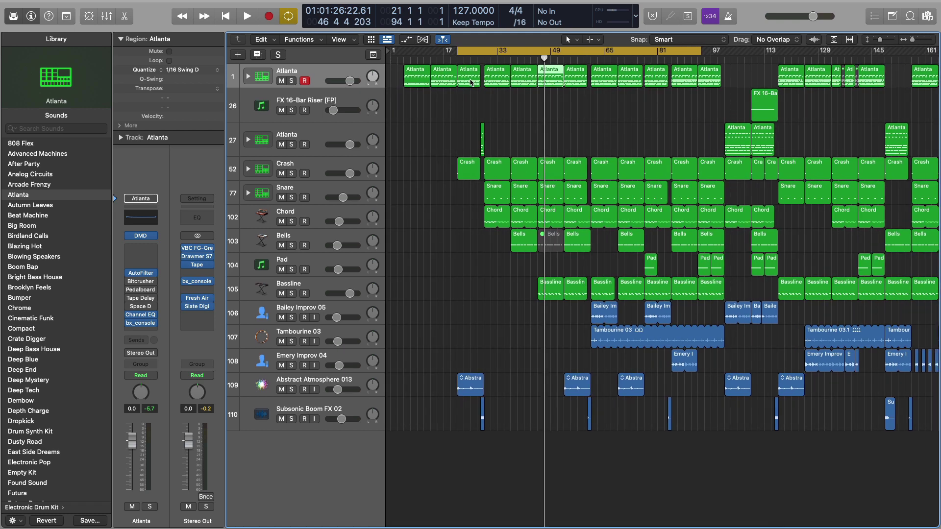
left_click(459, 51)
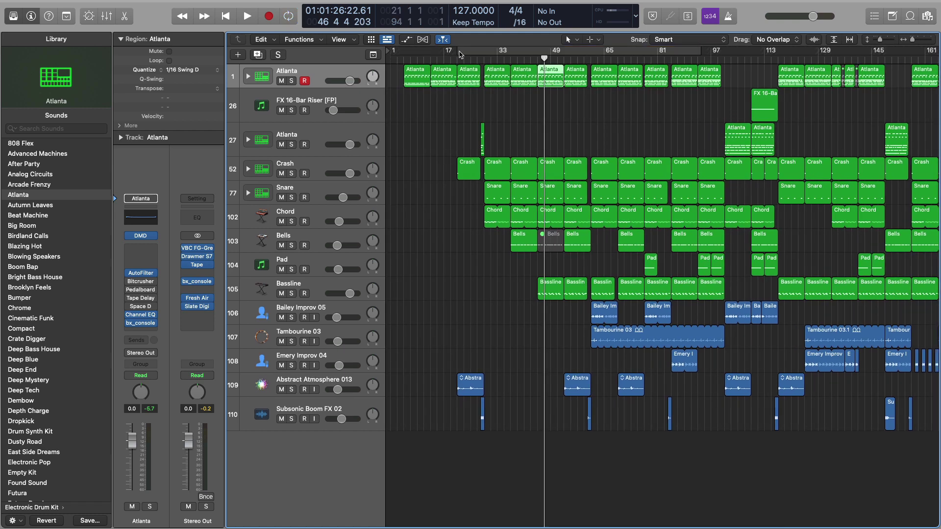
Set the cycle range to bars 5 to 13 and briefly play the opening Atlanta region.
left_click_drag(403, 50, 431, 51)
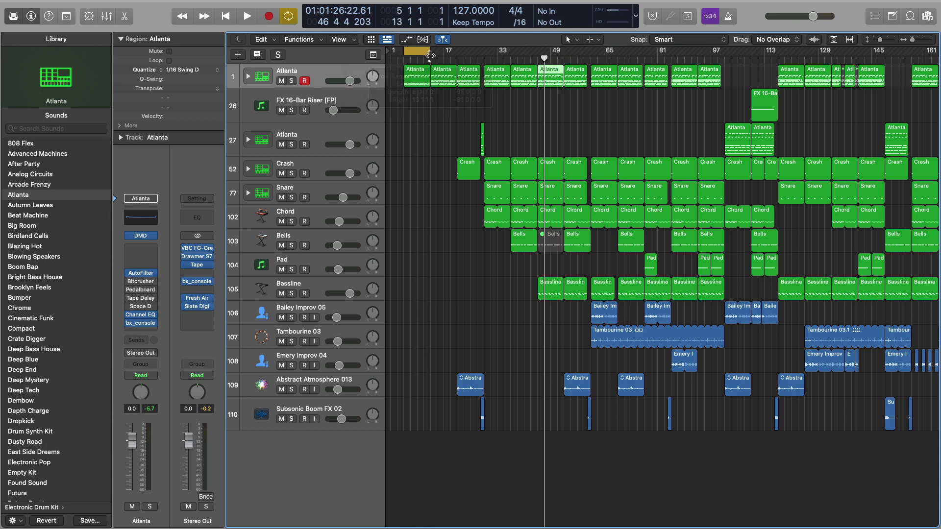
key("space")
left_click(414, 78)
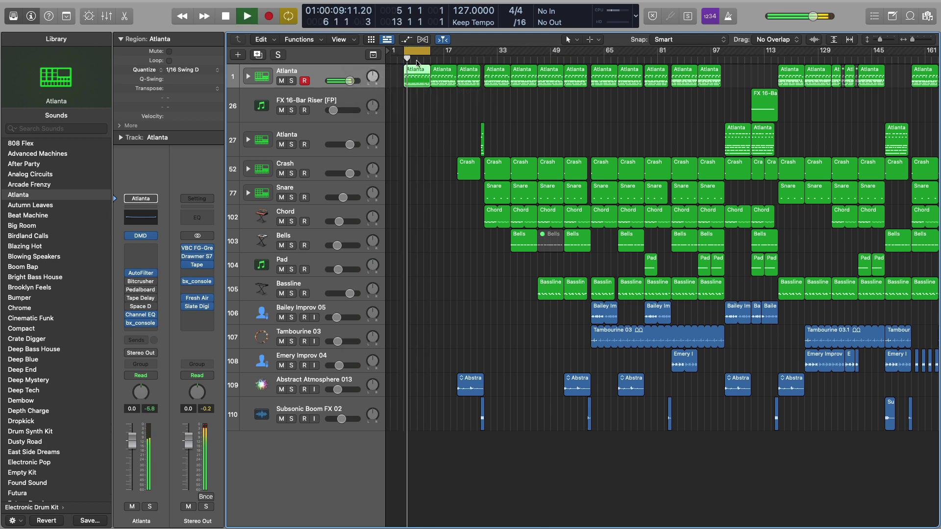
key("space")
Move the cycle range to bars 13 to 21 and briefly play that section.
left_click_drag(414, 51, 443, 52)
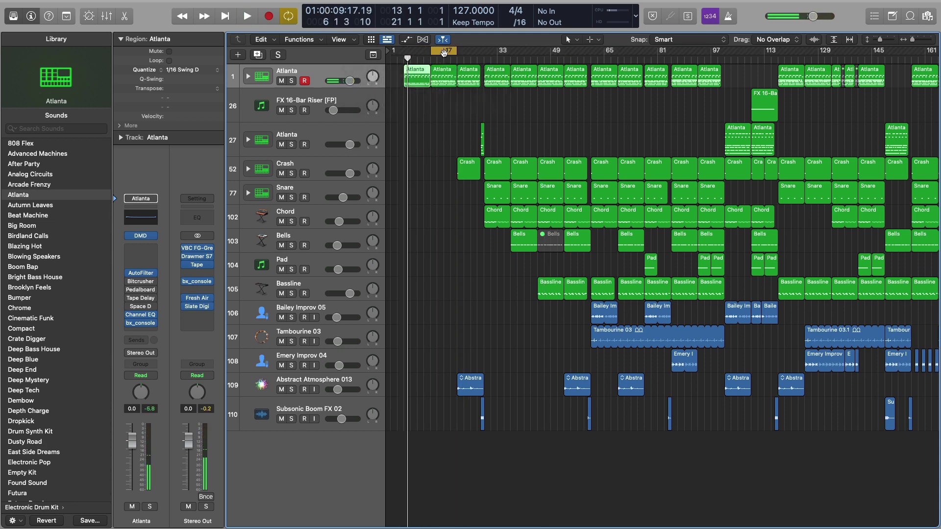
key("space")
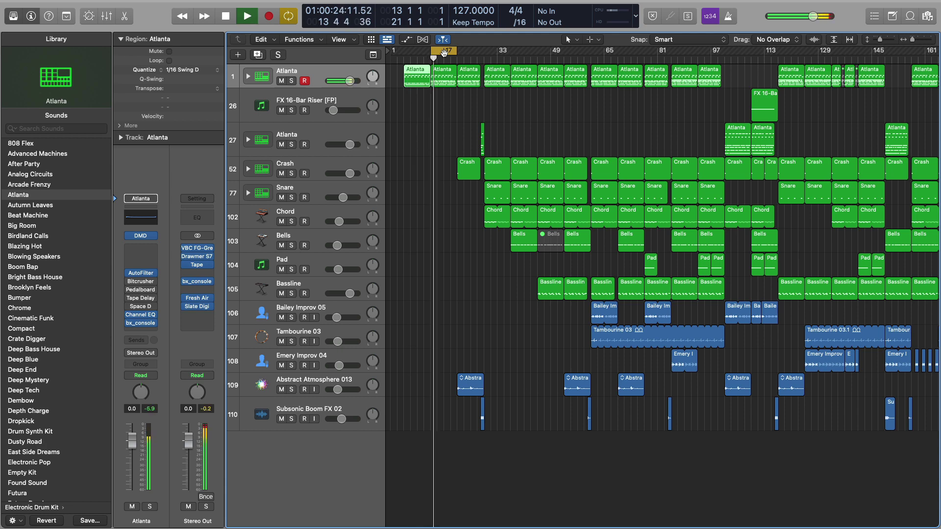
key("space")
Move the cycle range to bars 21 to 29, play it, and select the Crash and Abstract Atmosphere 013 tracks.
left_click_drag(456, 52, 471, 54)
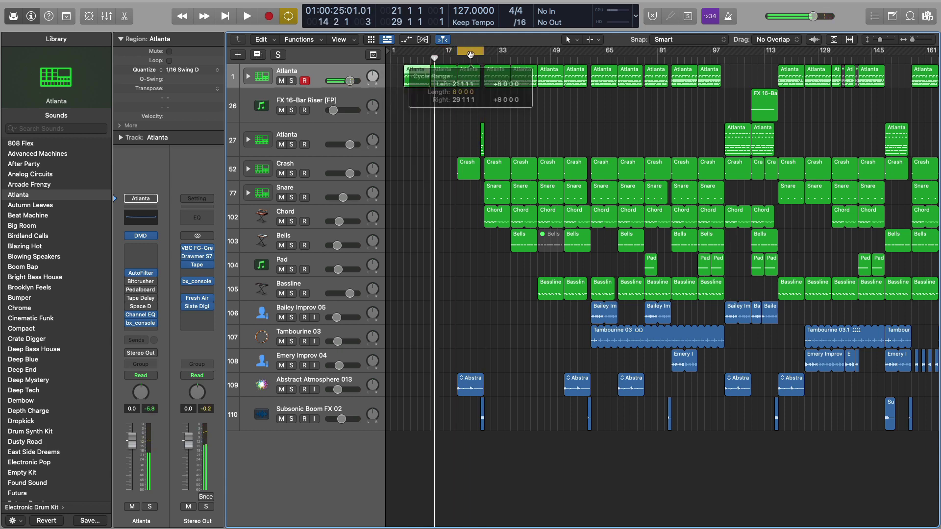
key("space")
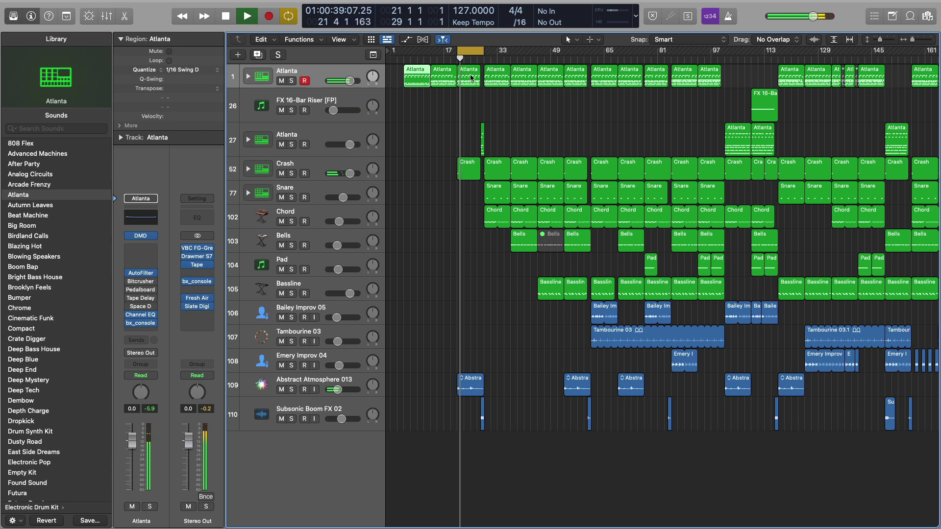
left_click(468, 184)
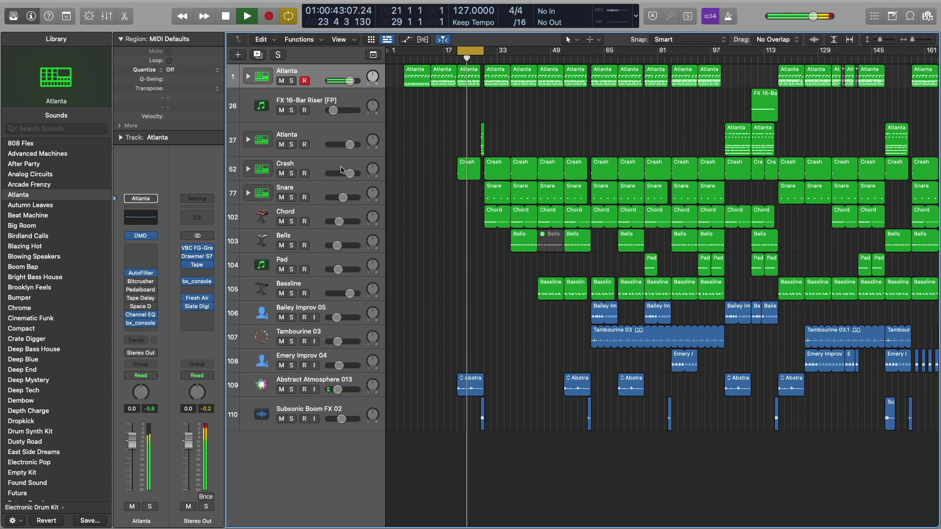
left_click(468, 175)
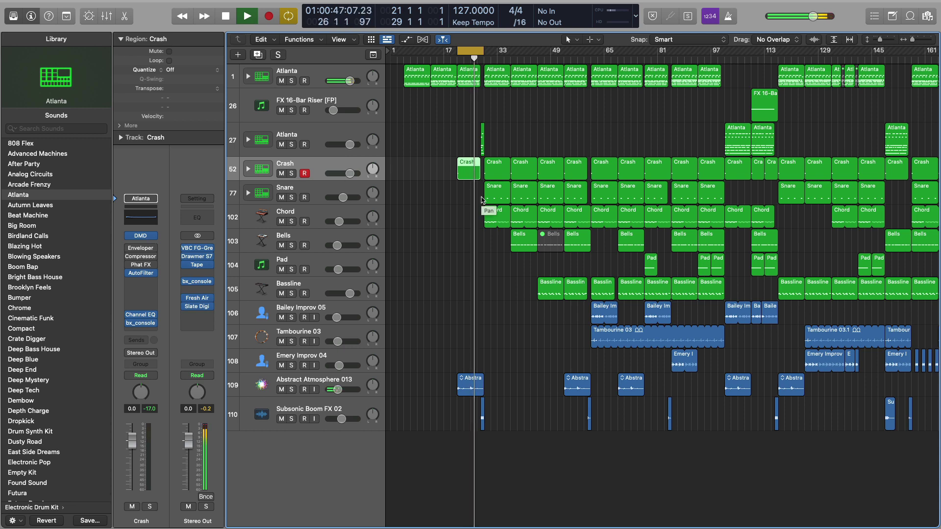
key("space")
left_click(348, 381)
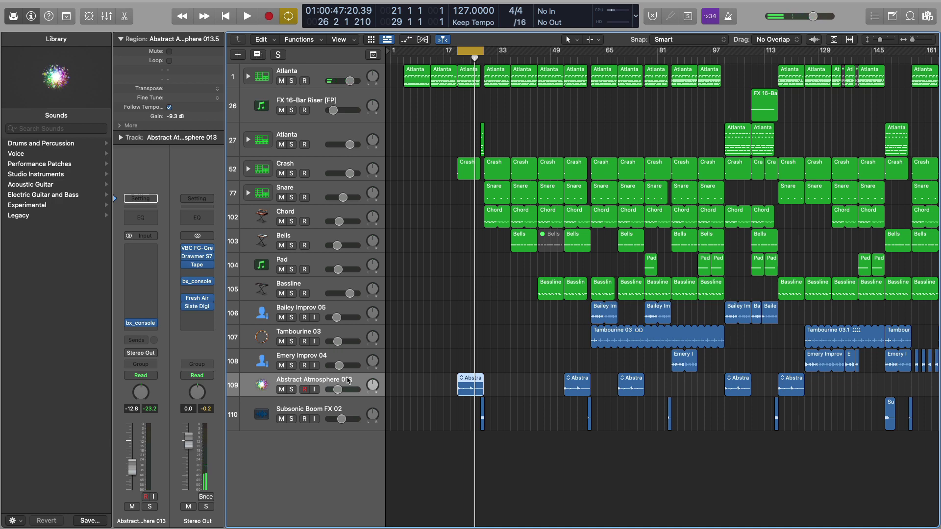
Select the Subsonic Boom FX 02 region at bar 28 and its track.
key("super+Right")
key("super+Right")
key("super+Right")
key("super+Right")
key("super+Right")
key("super+Right")
key("super+Right")
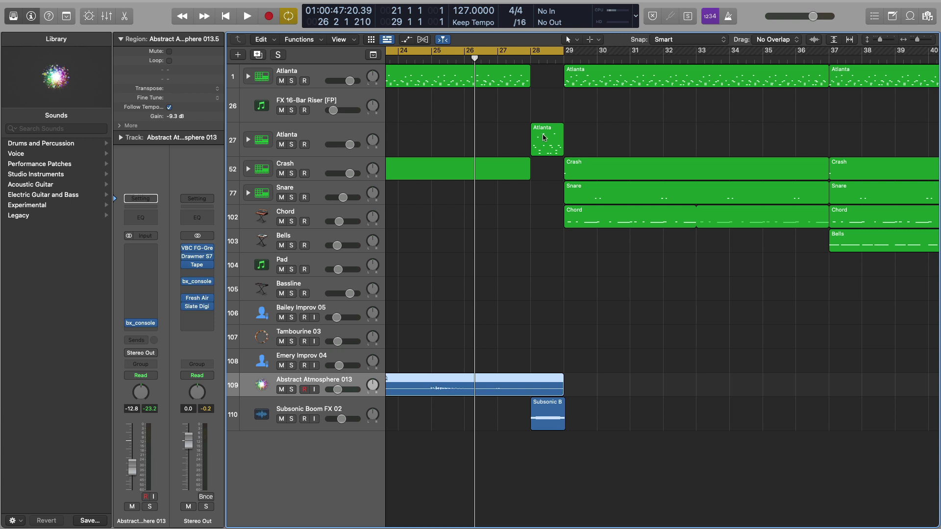
left_click(545, 409)
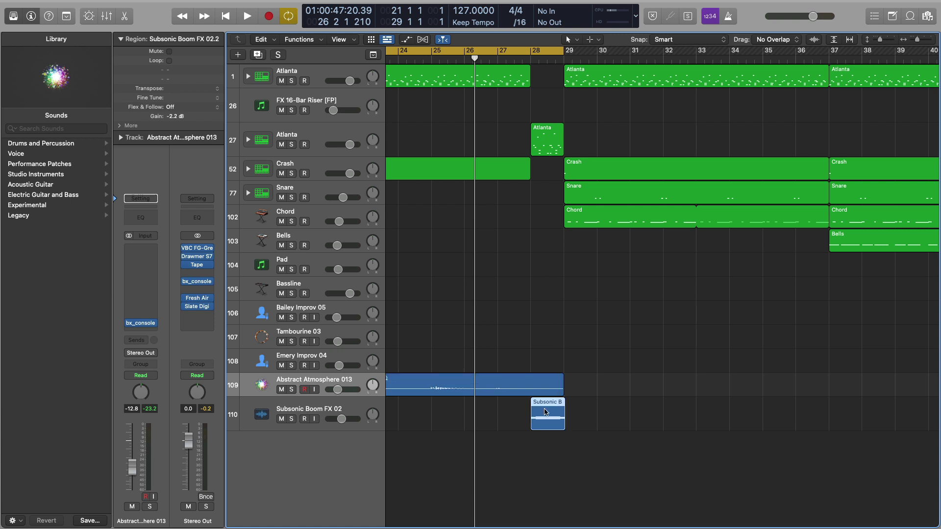
left_click(324, 408)
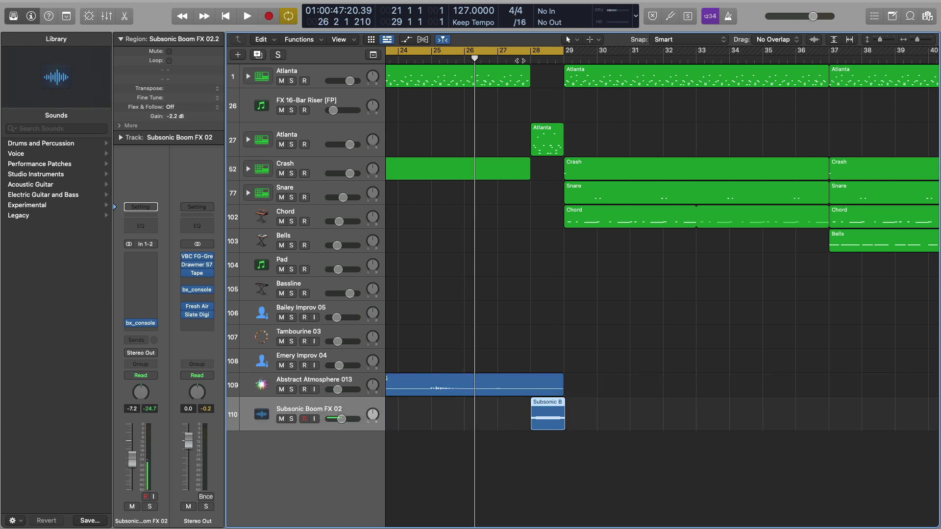
Solo the Subsonic Boom FX 02 track, play its region from bar 28, and clear the solo.
left_click(292, 419)
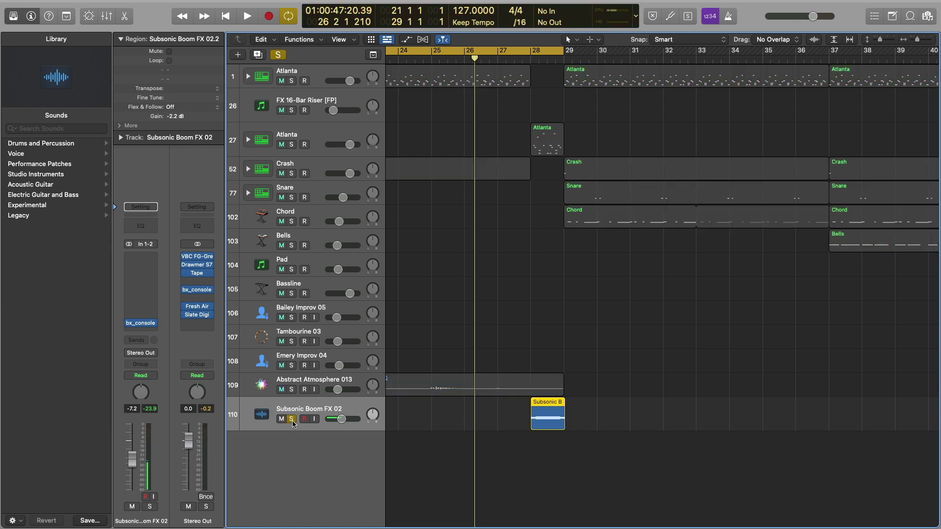
left_click(530, 60)
key("space")
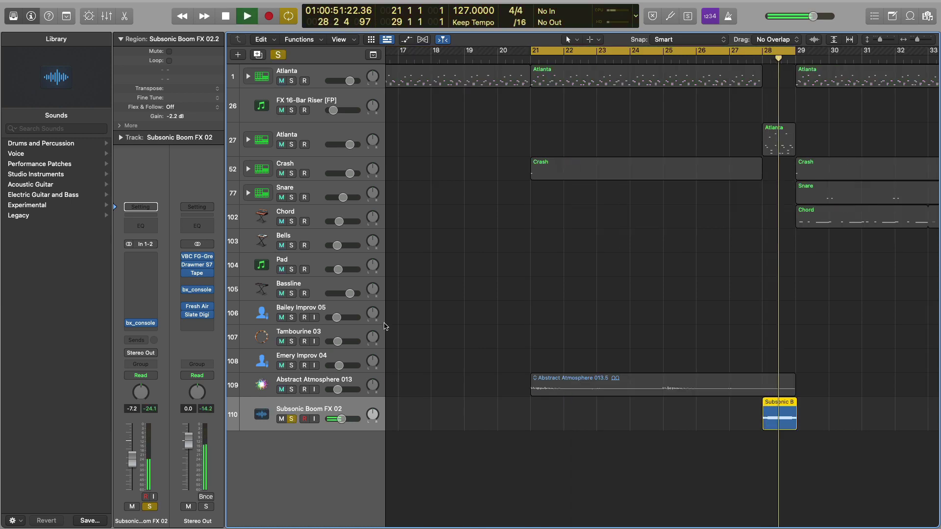
key("space")
left_click(291, 419)
Extend the end of the cycle range so it covers bars 21 to 35.
scroll(728, 278, "right", 10)
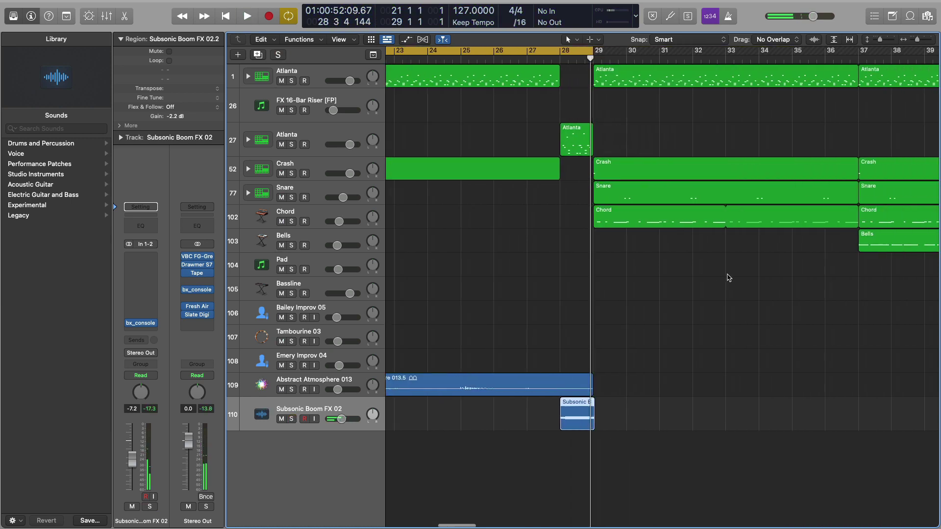
left_click_drag(553, 51, 775, 51)
scroll(577, 318, "left", 2)
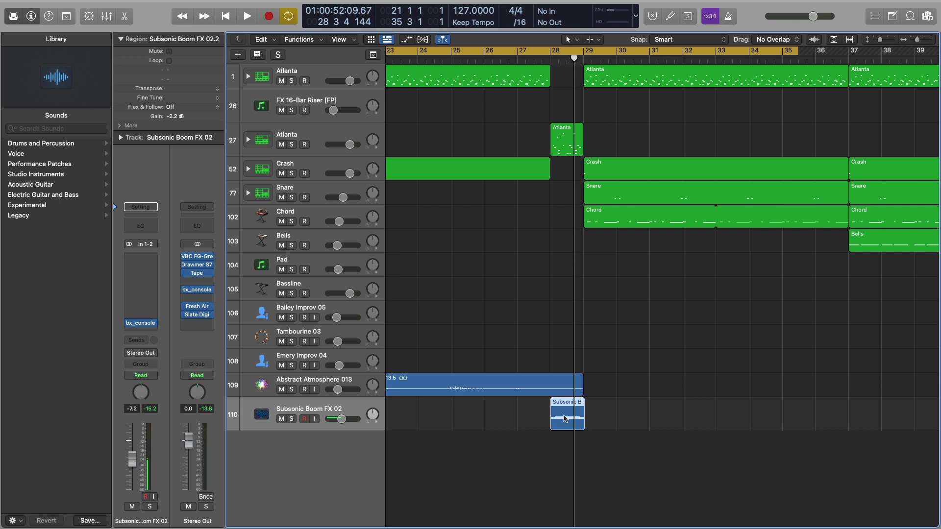
Compare the plug-ins of the two Atlanta tracks, and open Remix FX on track 27 clear of the drum regions.
left_click(366, 133)
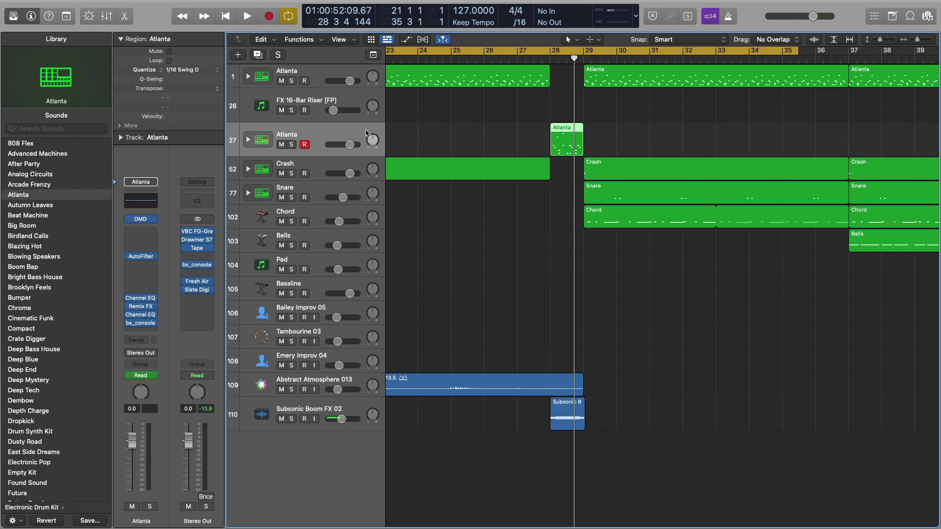
left_click(349, 73)
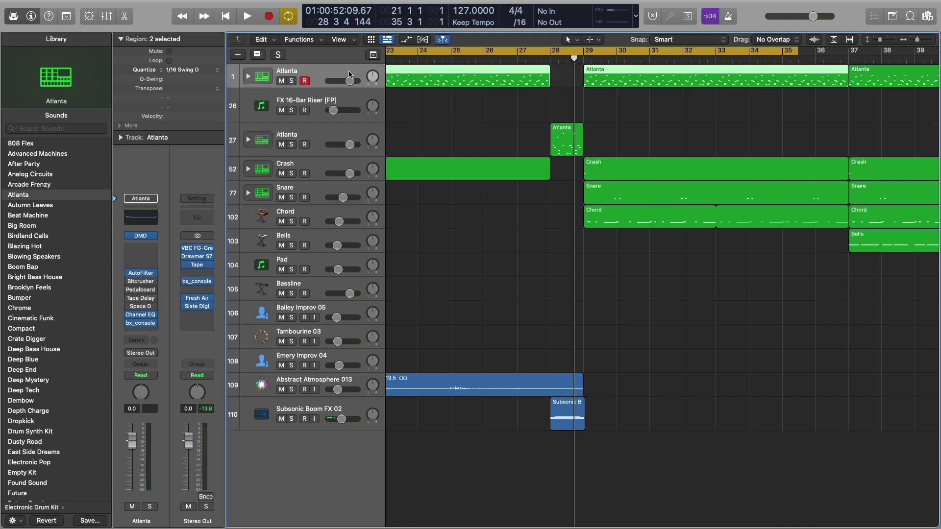
left_click(353, 102)
left_click(351, 136)
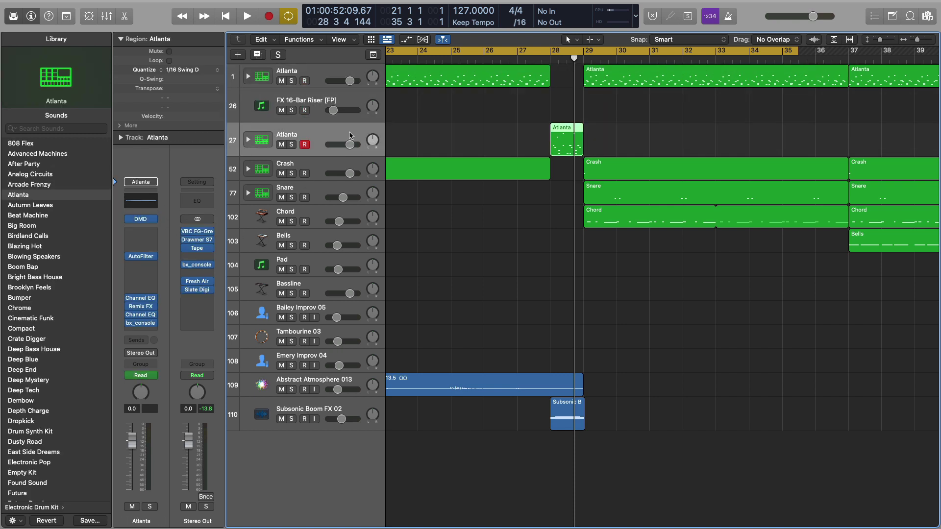
left_click(143, 308)
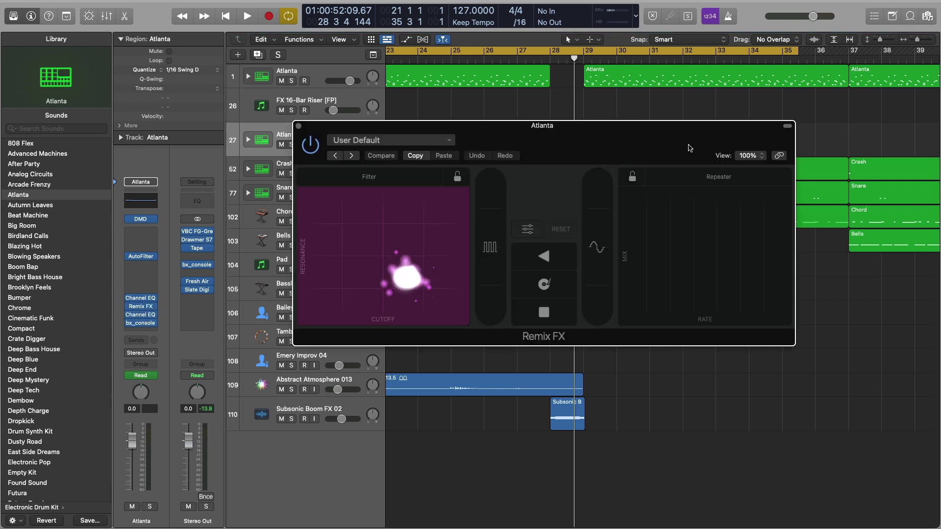
left_click_drag(699, 132, 649, 231)
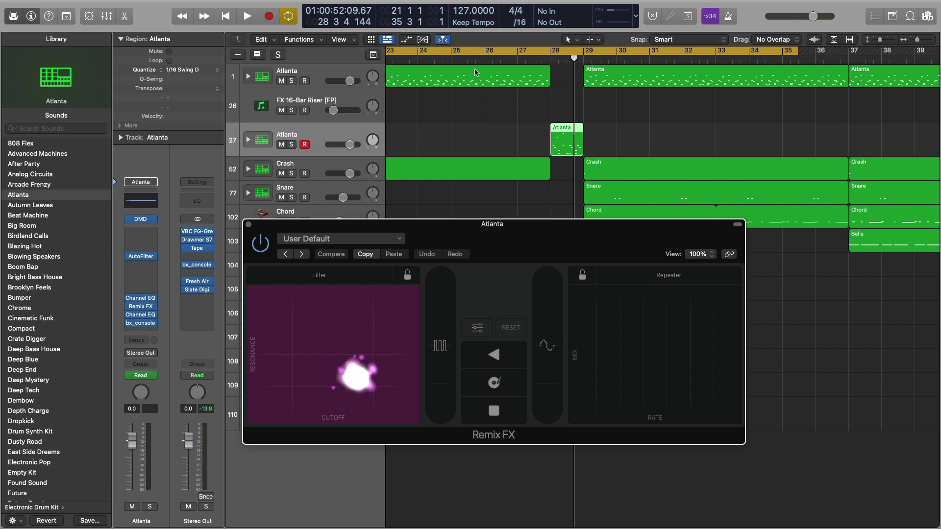
Solo both Atlanta tracks and play the transition from bar 28 into bar 29 with Remix FX open.
left_click(291, 145)
left_click(291, 81)
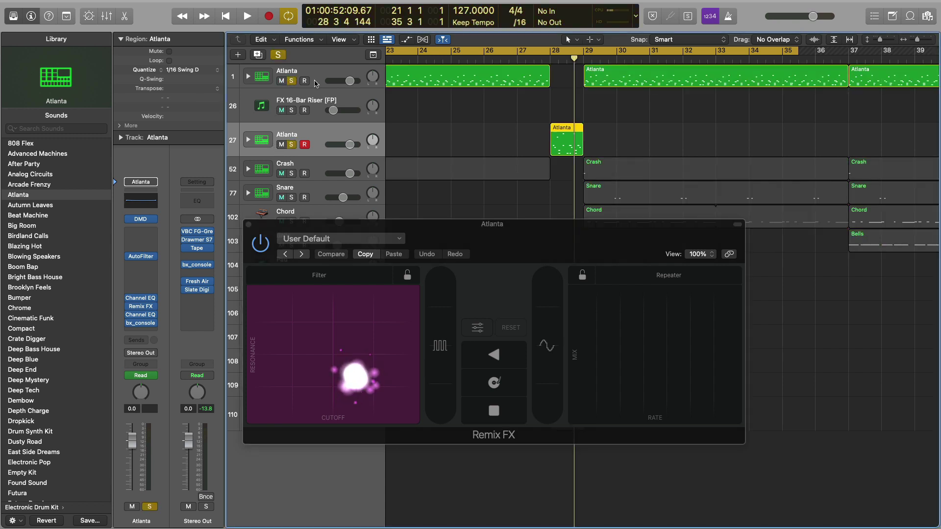
key("space")
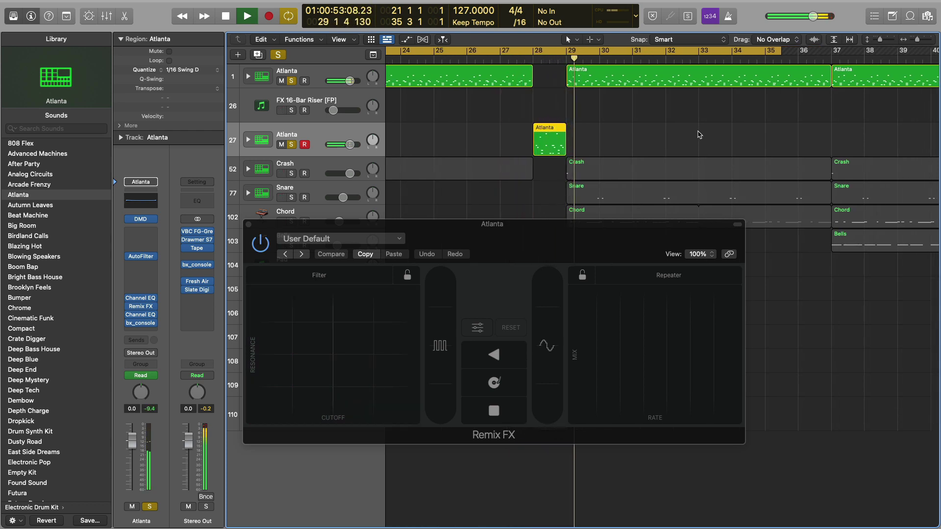
key("space")
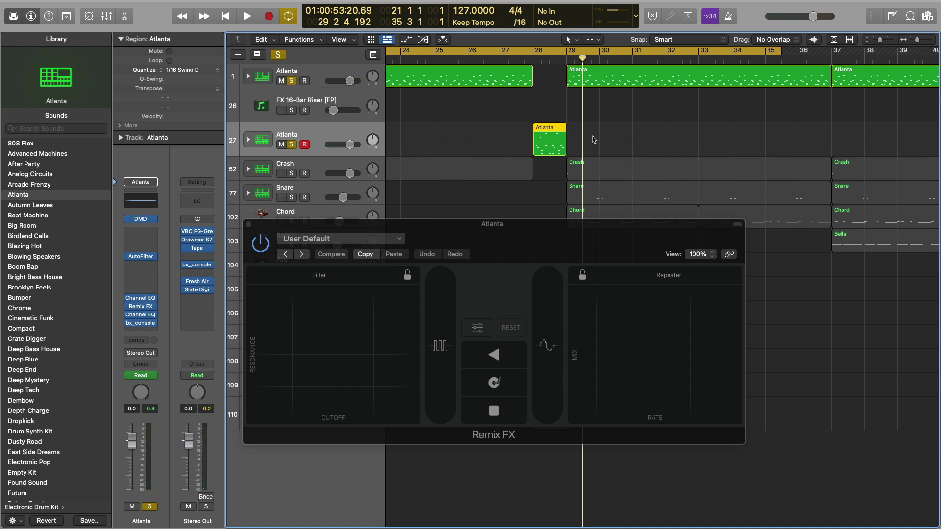
Close Remix FX, add Subsonic Boom FX 02 to the soloed Atlanta tracks, and play the transition through bar 28.
left_click(249, 225)
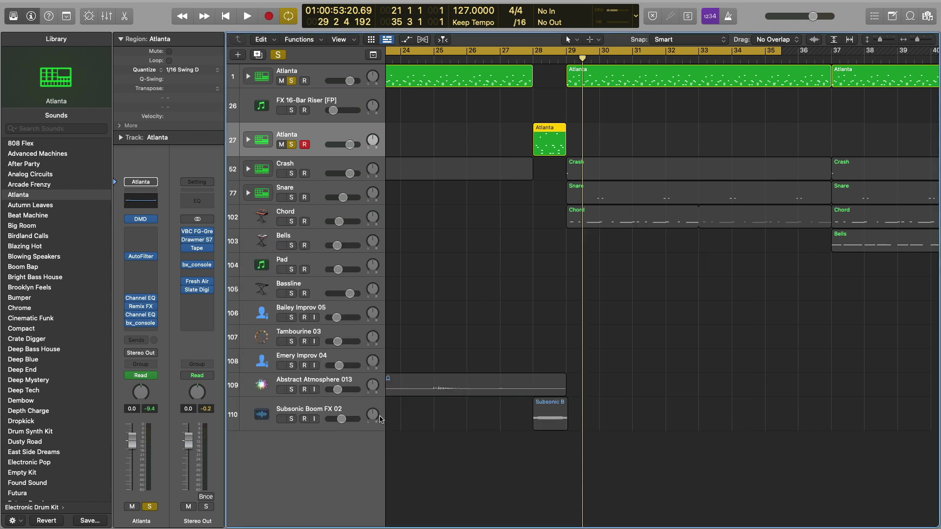
left_click(292, 419)
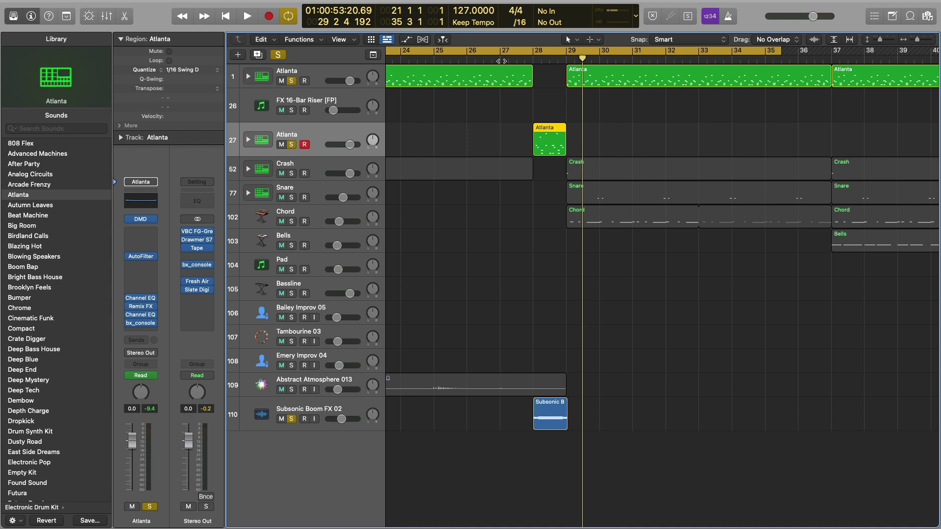
key("space")
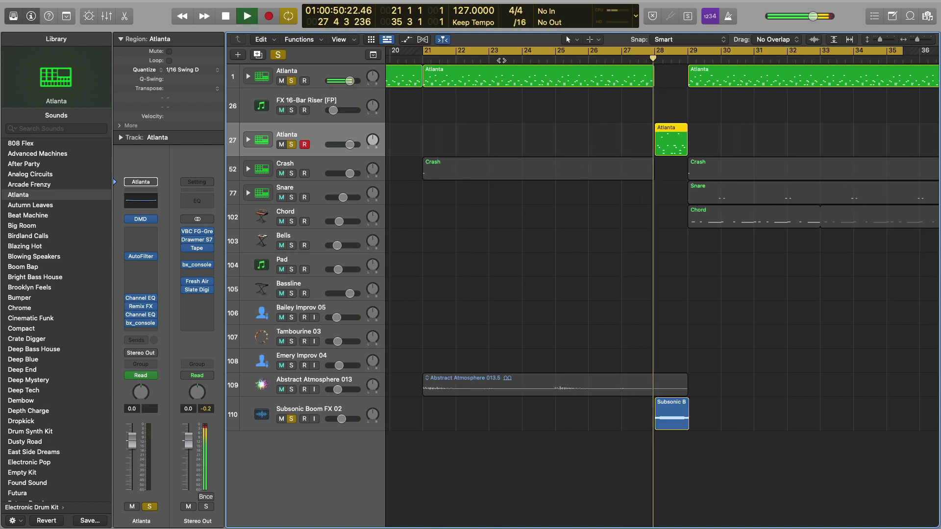
key("super+Left")
key("super+Left")
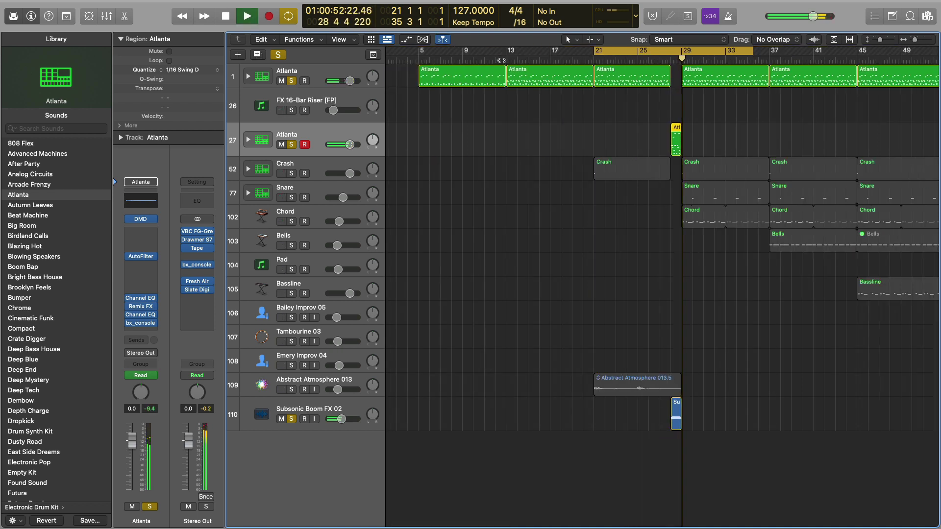
key("space")
Extend the end of the cycle range to bar 42 and clear all track solos.
left_click_drag(751, 51, 823, 51)
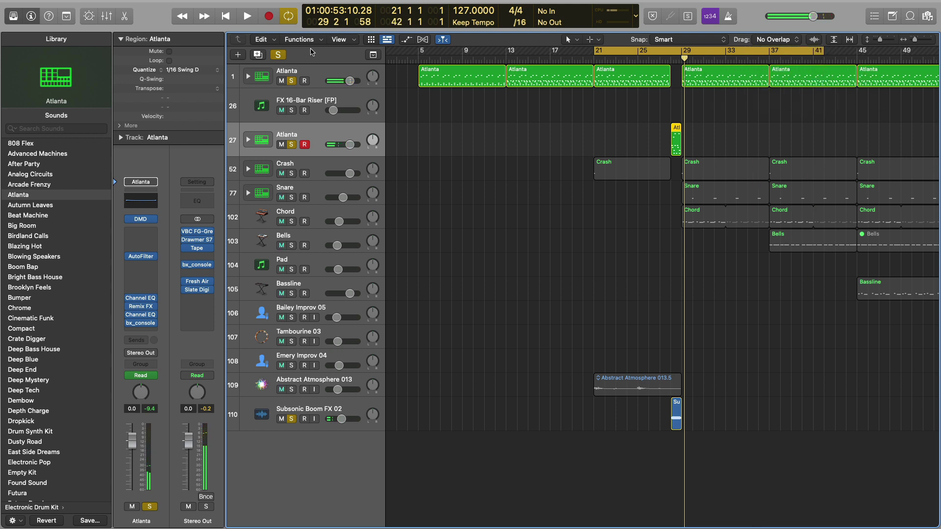
left_click(282, 55)
scroll(529, 80, "left", 5)
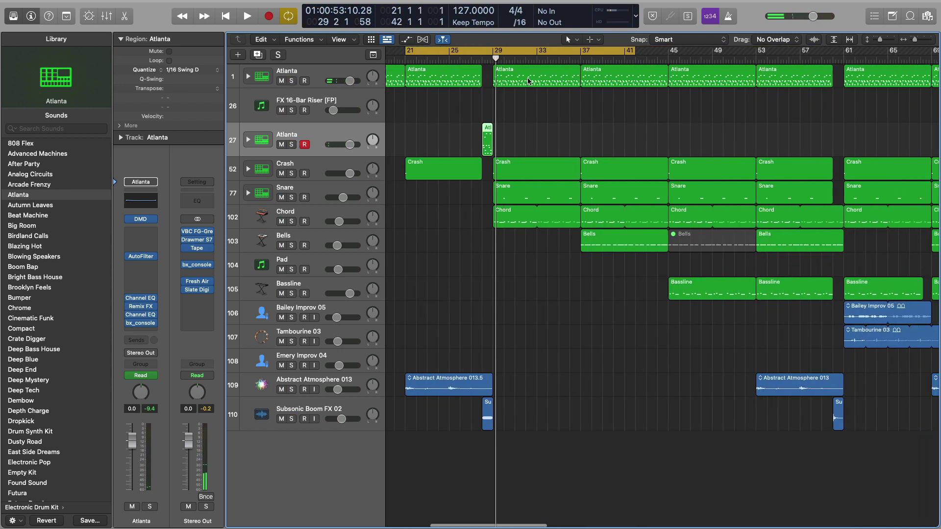
Play the arrangement from bar 29, inspect the Snare regions in the Piano Roll, and briefly solo the Snare track.
key("space")
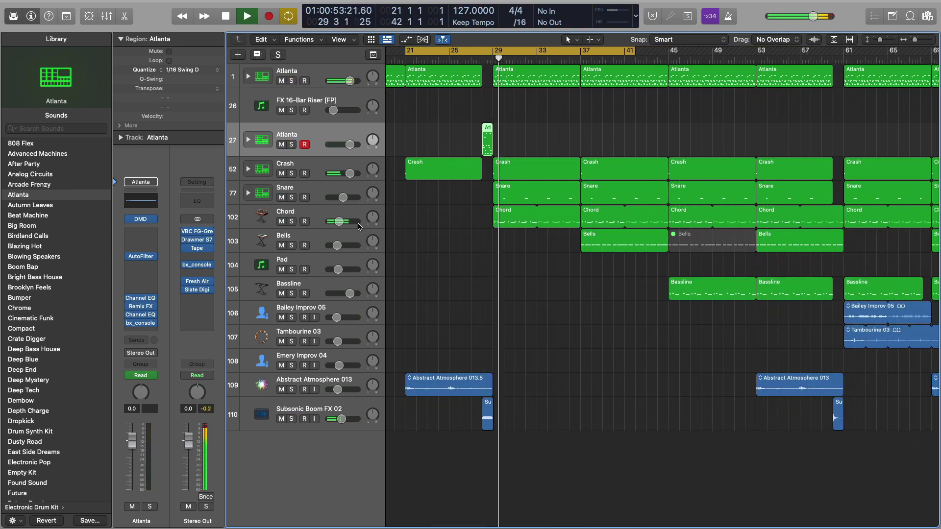
left_click(318, 190)
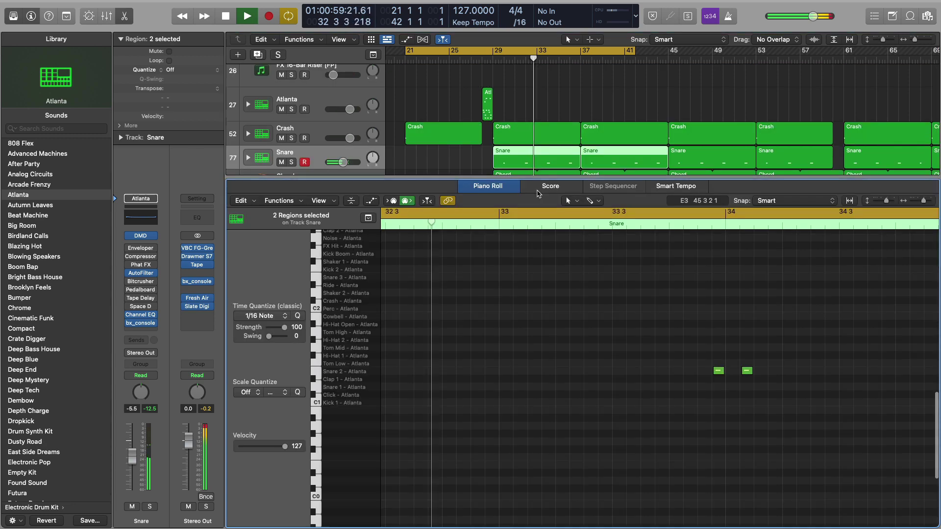
double_click(539, 194)
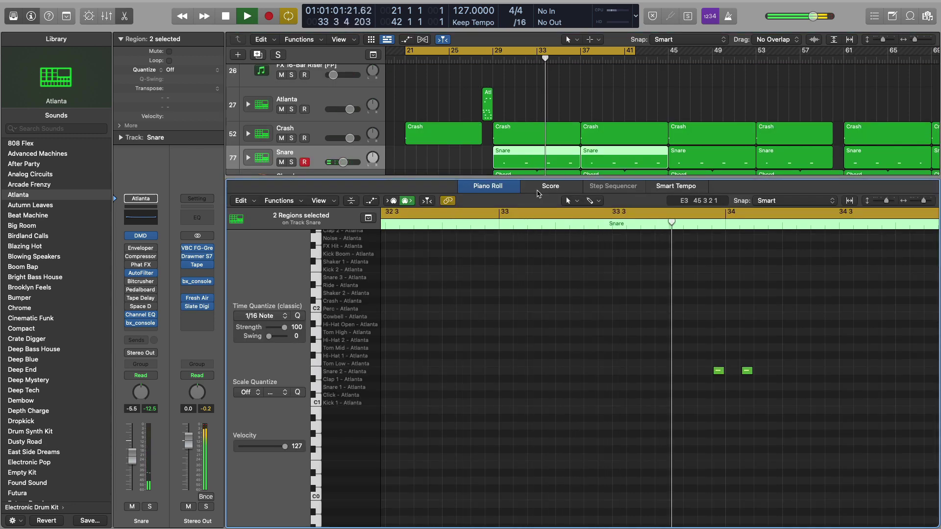
left_click(292, 162)
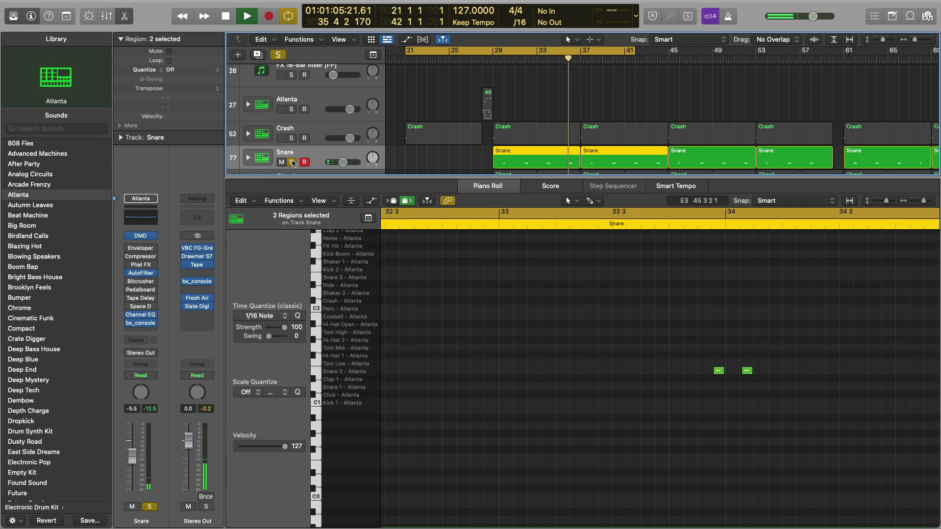
key("space")
left_click(292, 162)
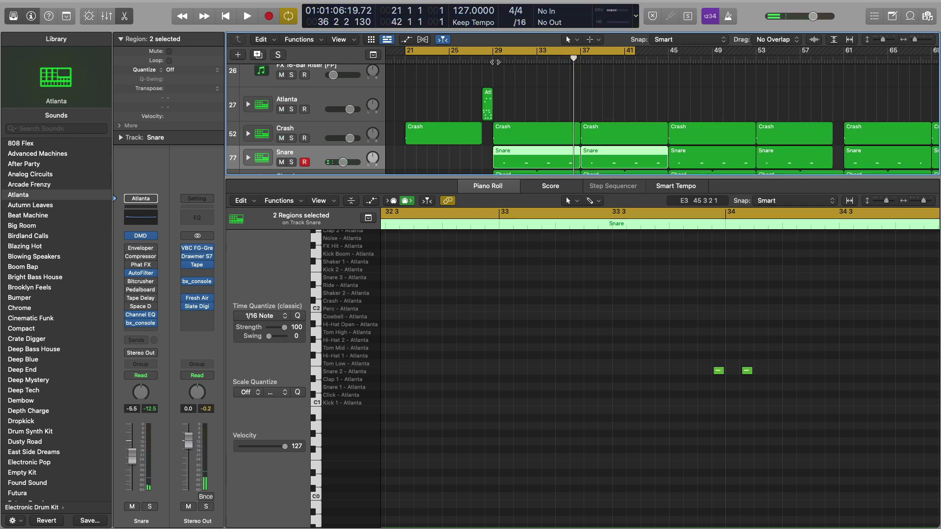
Replay the full arrangement from bar 29 and restore the full-height tracks area.
key("space")
key("x")
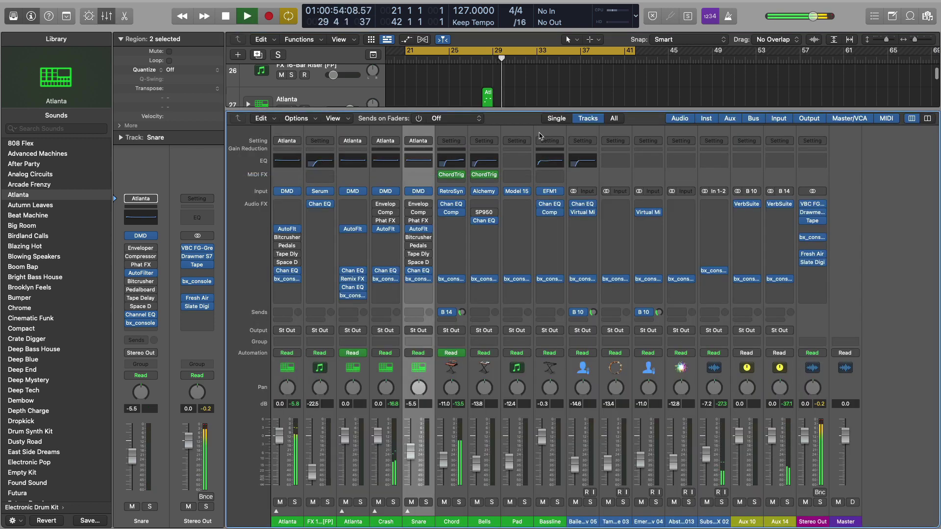
key("x")
Solo and select the Chord track, and set the cycle range to bars 29 to 37.
left_click(292, 221)
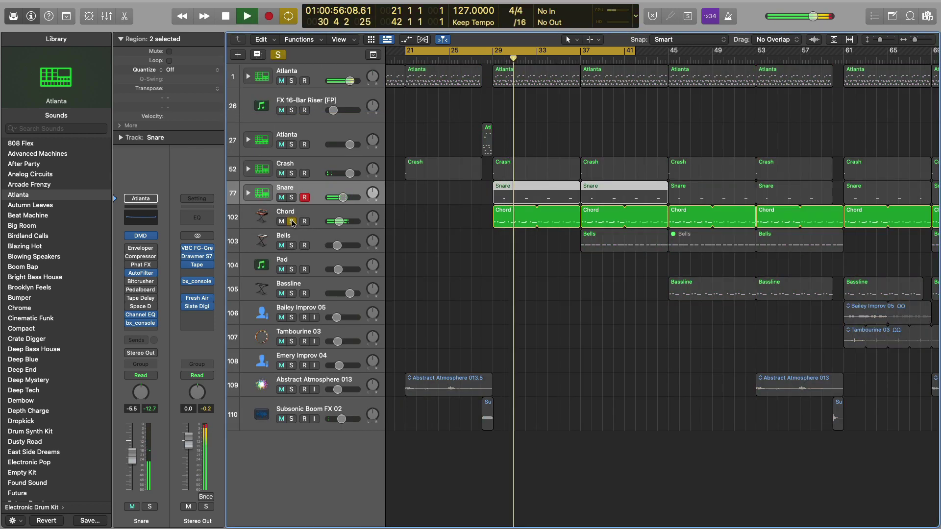
left_click(318, 215)
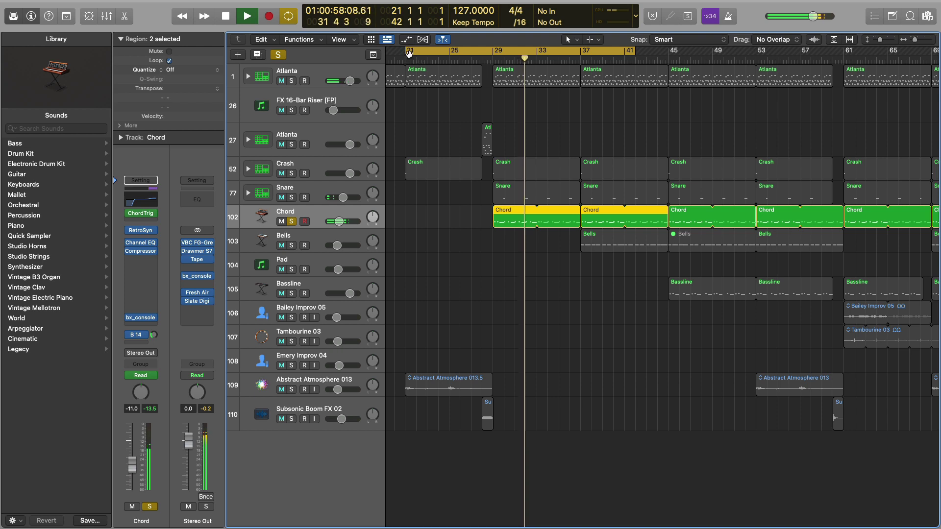
left_click_drag(409, 53, 493, 53)
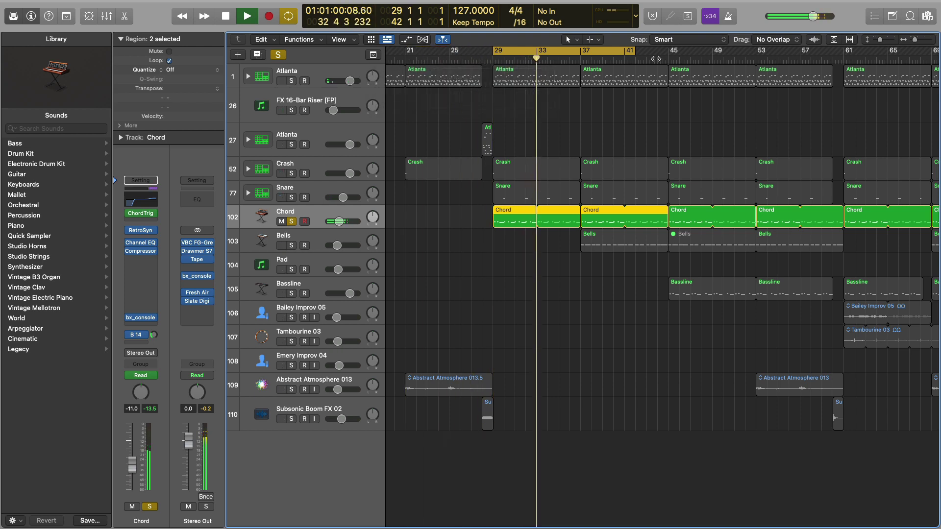
left_click_drag(630, 53, 581, 53)
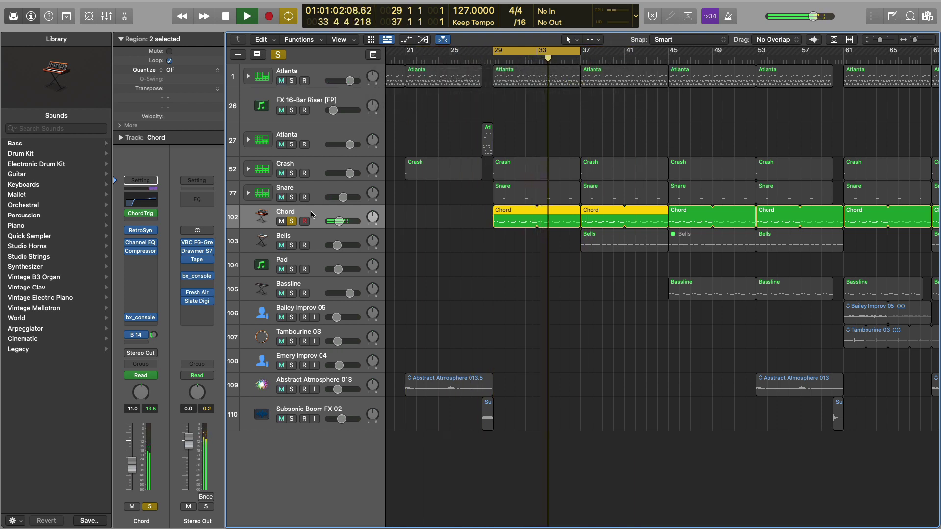
Show track automation and expand the Chord track's lanes to examine its Retro Synth Cutoff by Env curve.
key("a")
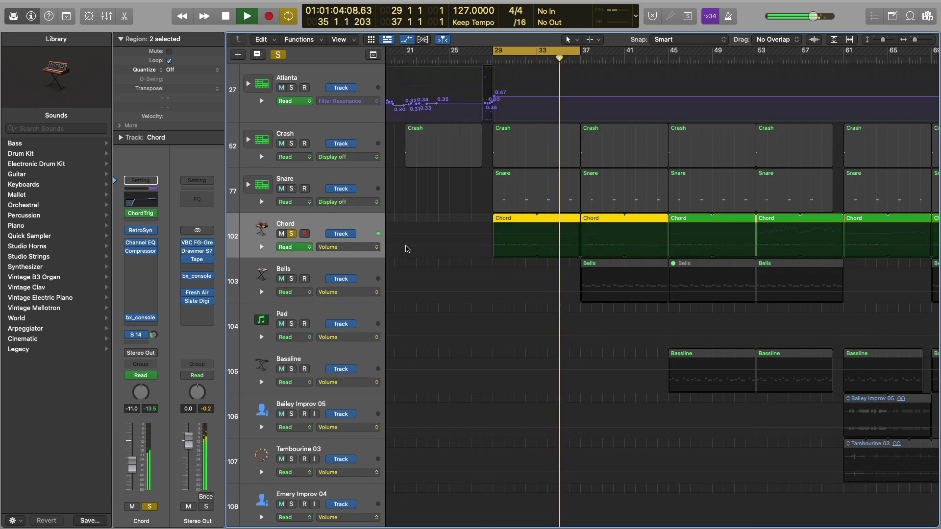
left_click(262, 247)
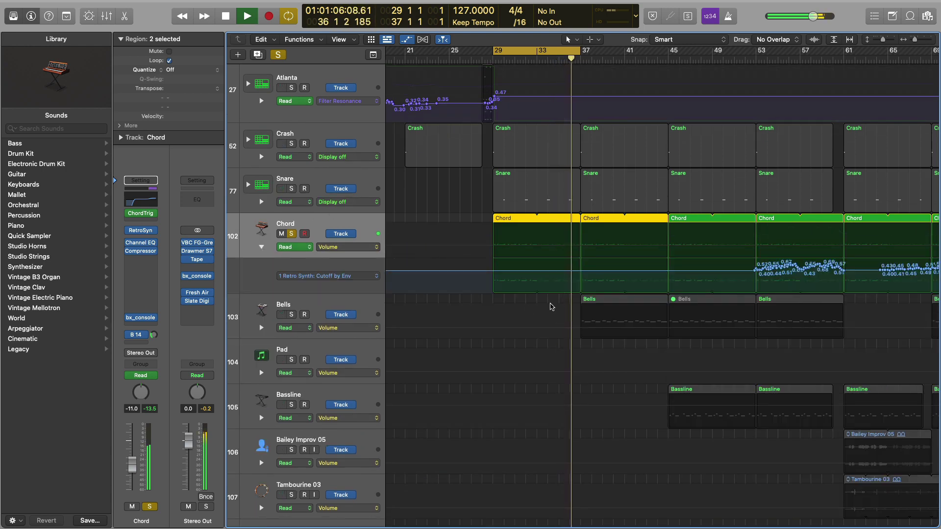
scroll(563, 286, "right", 5)
key("super+Left")
scroll(563, 286, "left", 1)
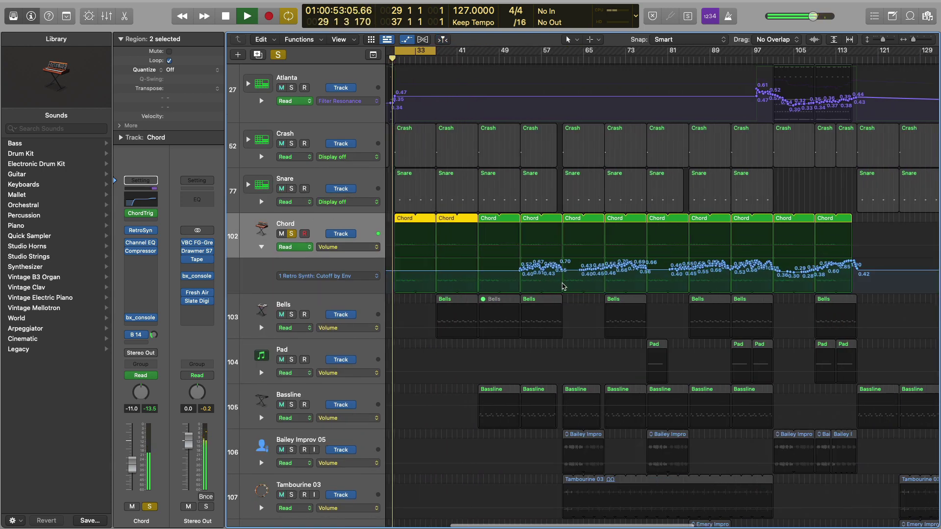
scroll(562, 286, "left", 3)
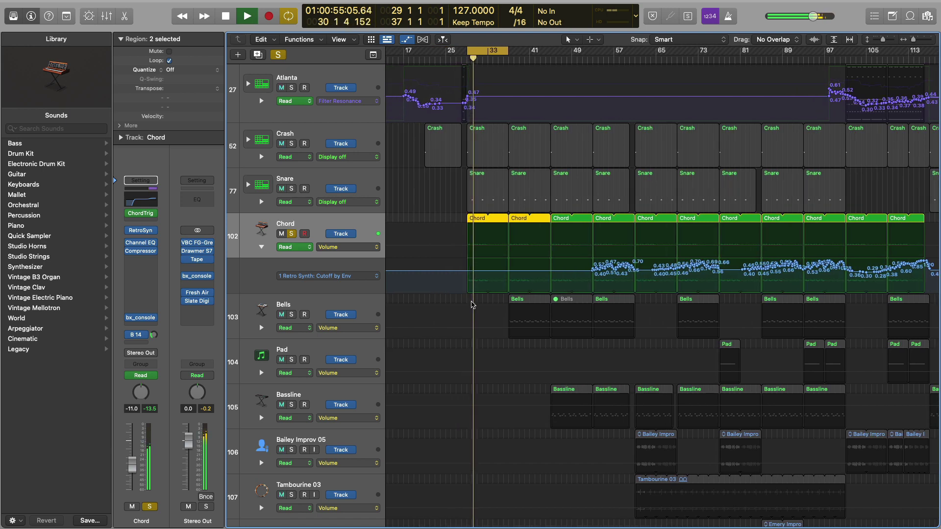
Open the Chord track's Retro Synth and examine its oscillator and filter settings.
left_click(144, 233)
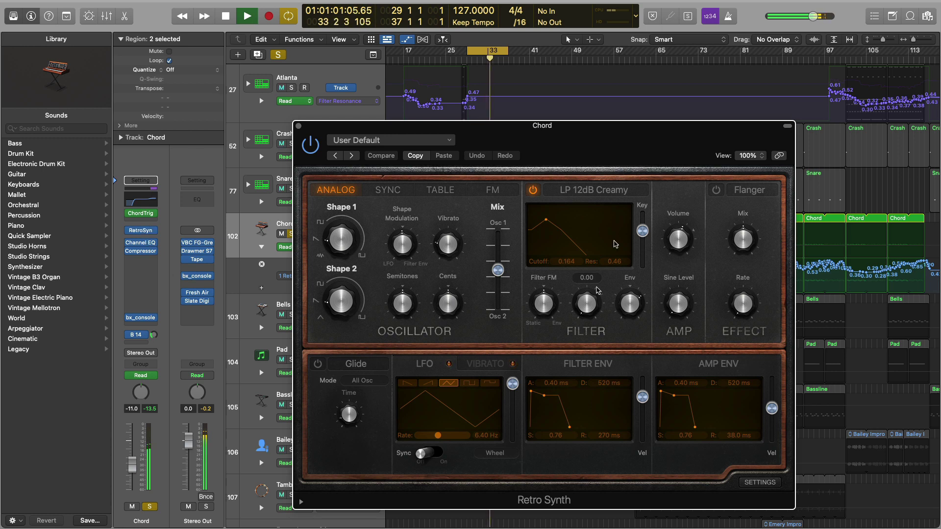
left_click_drag(678, 134, 617, 111)
mouse_move(437, 252)
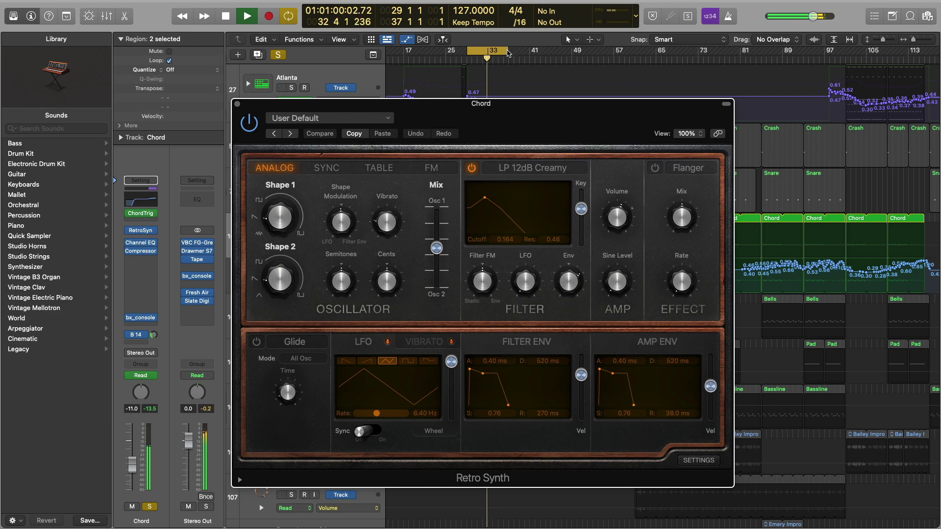
Extend the end of the cycle range to bar 89 and inspect the Chord track's Chord Trigger effect.
left_click_drag(508, 53, 773, 101)
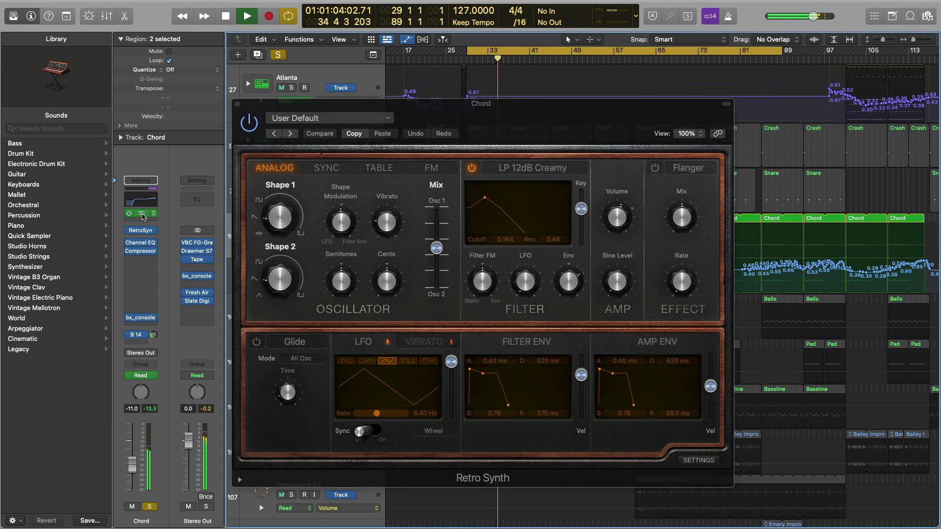
left_click(142, 215)
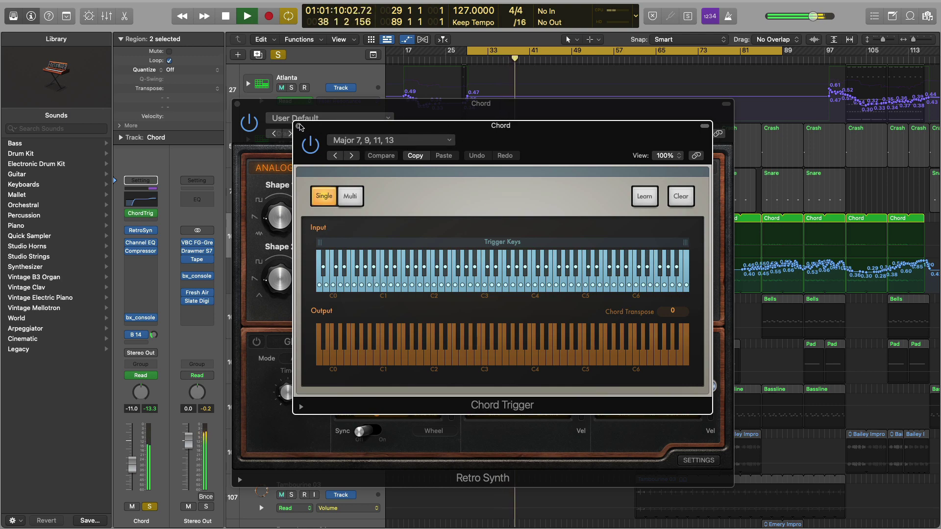
left_click(298, 126)
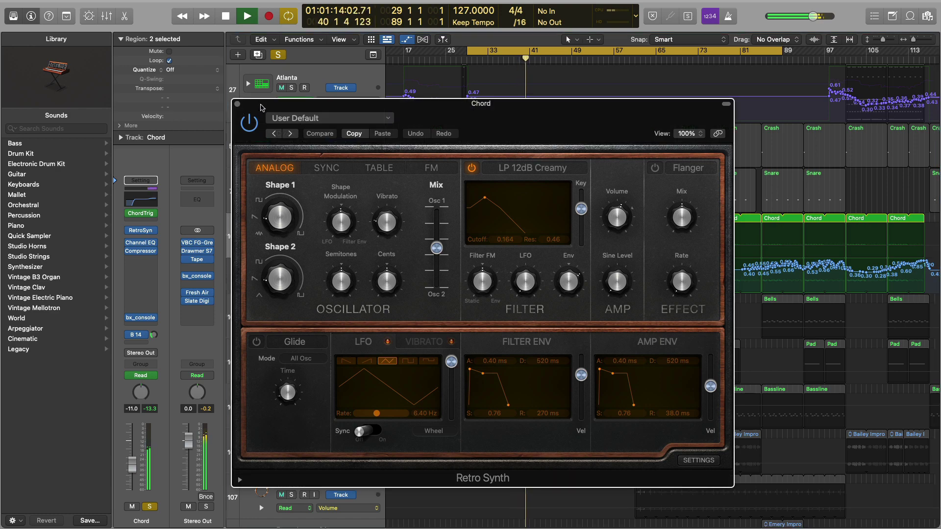
Move Retro Synth clear of the Chord automation lane and play the soloed chords from about bar 52.
left_click_drag(251, 107, 258, 327)
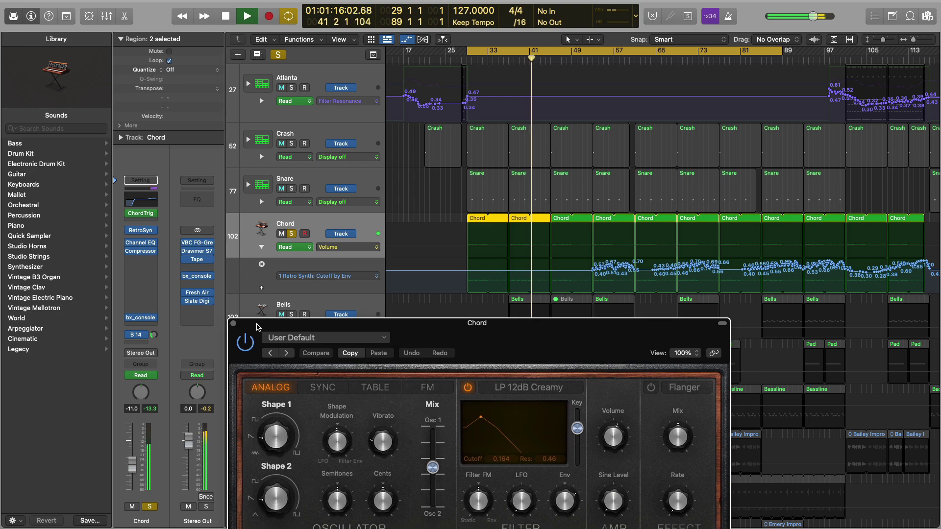
left_click_drag(424, 324, 456, 93)
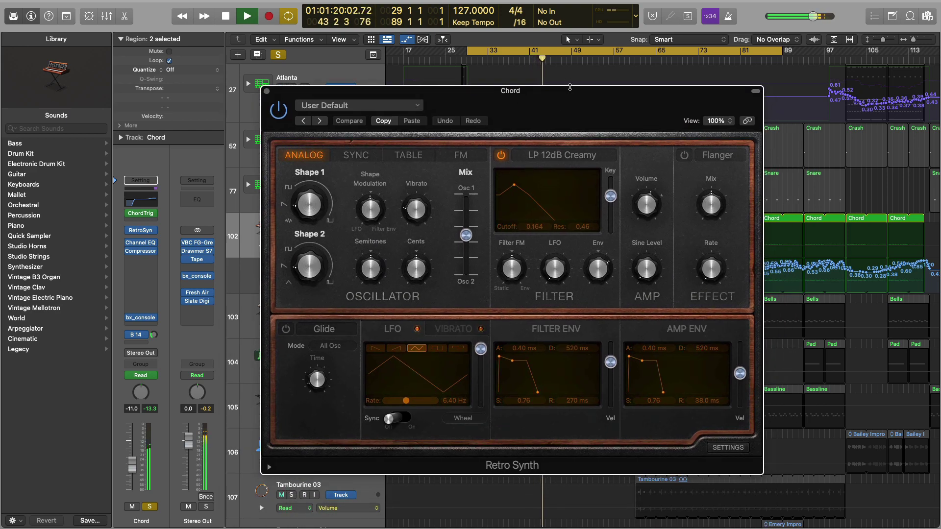
left_click_drag(588, 94, 440, 343)
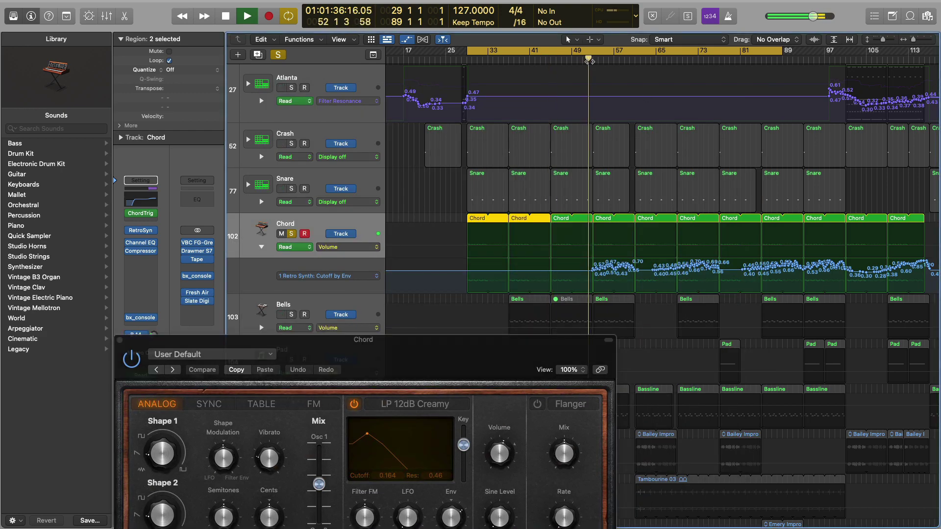
left_click_drag(514, 344, 495, 298)
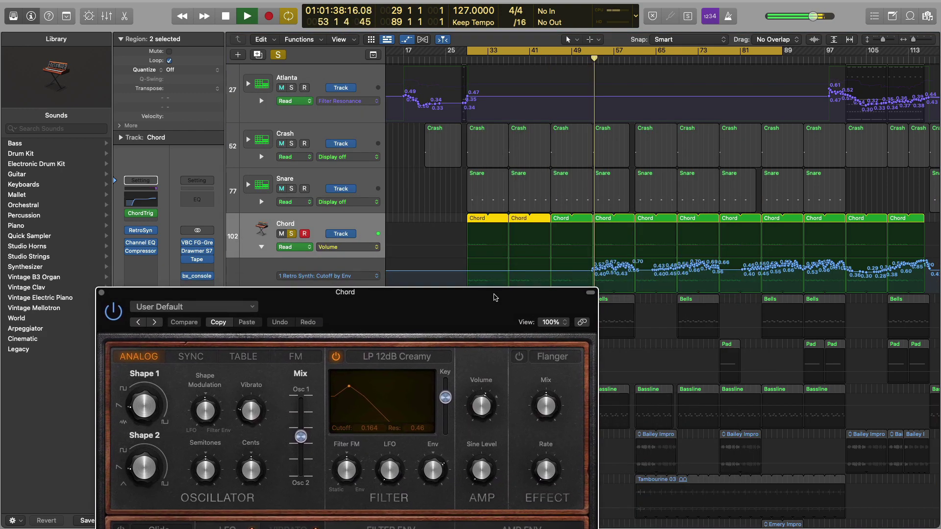
Watch Retro Synth's filter Env knob during playback, comparing it with the filter envelope and the Cutoff by Env automation.
mouse_move(434, 478)
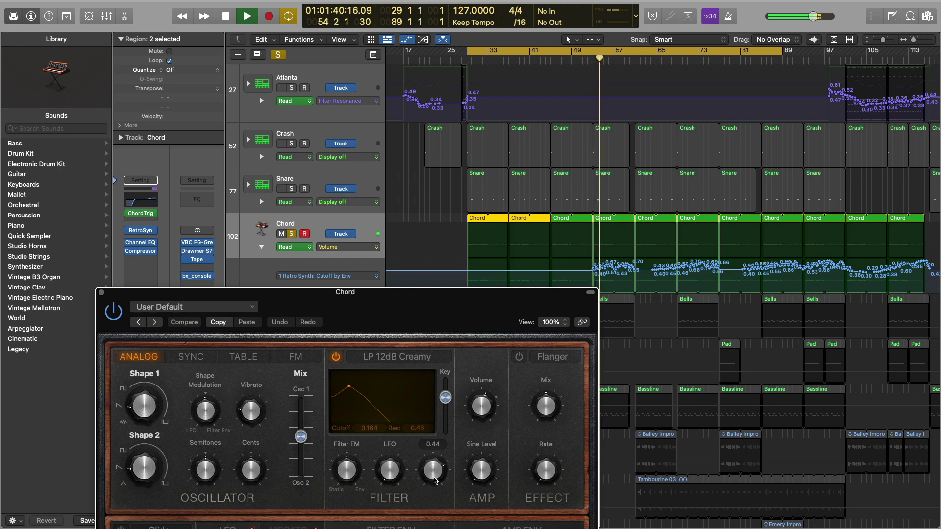
left_click_drag(458, 296, 481, 194)
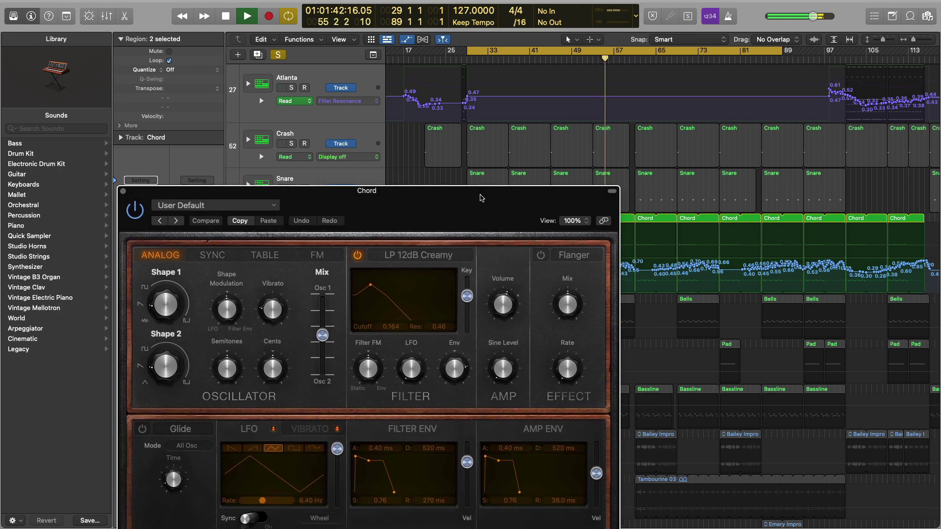
mouse_move(458, 380)
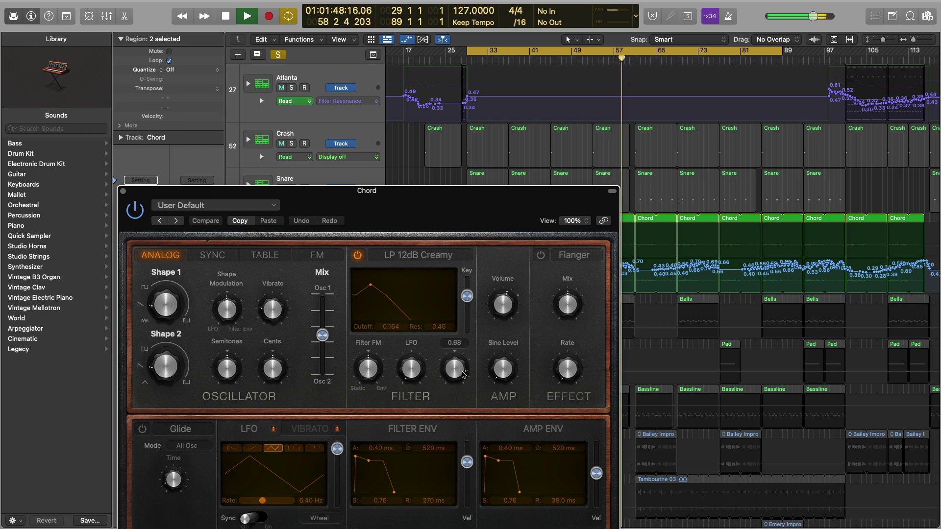
left_click_drag(519, 194, 467, 241)
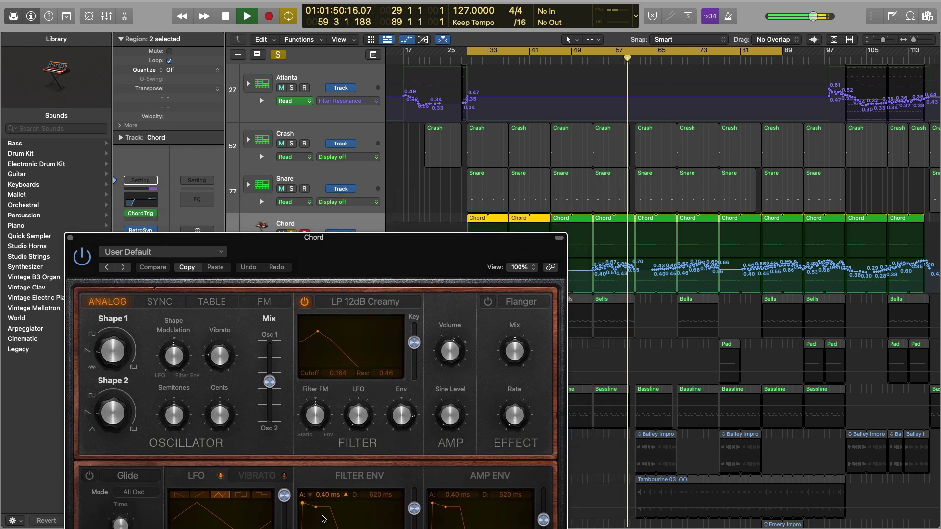
mouse_move(390, 389)
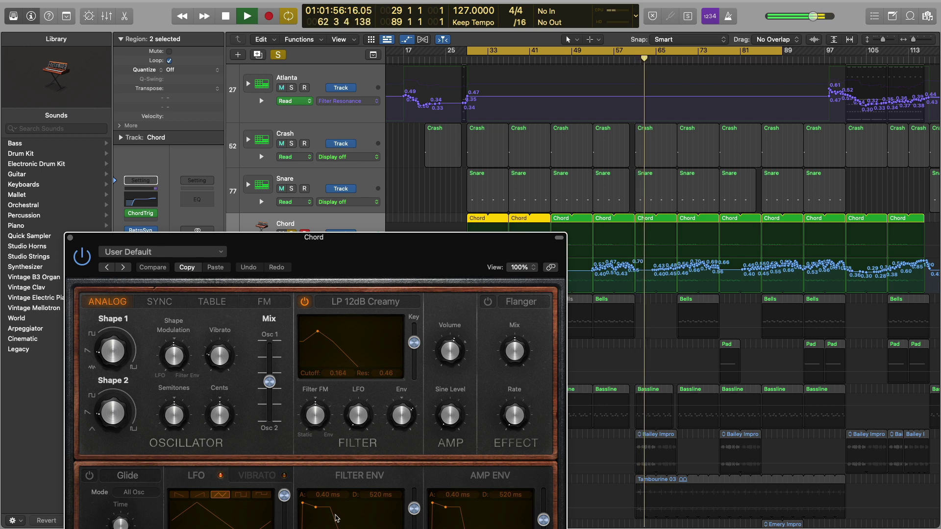
mouse_move(408, 434)
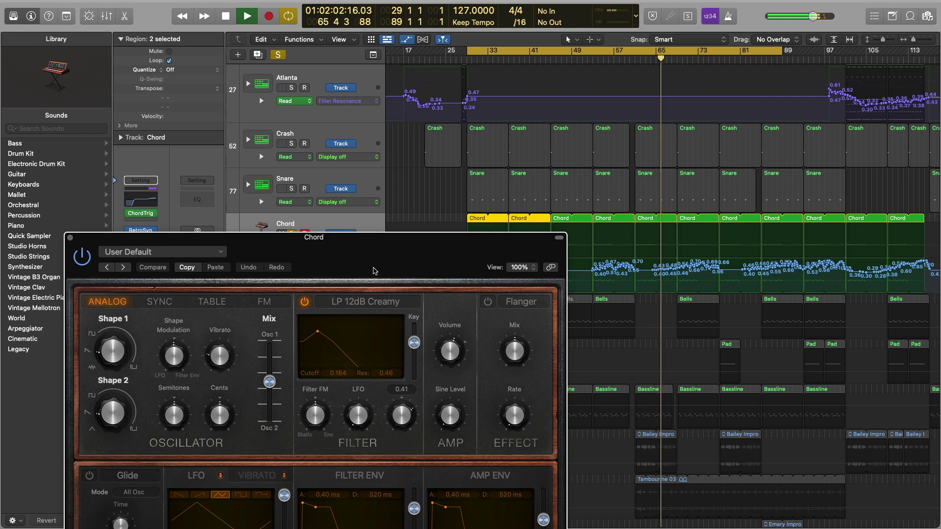
Close the Chord track's Retro Synth, stop playback, and unsolo the Chord track.
left_click_drag(384, 241, 537, 212)
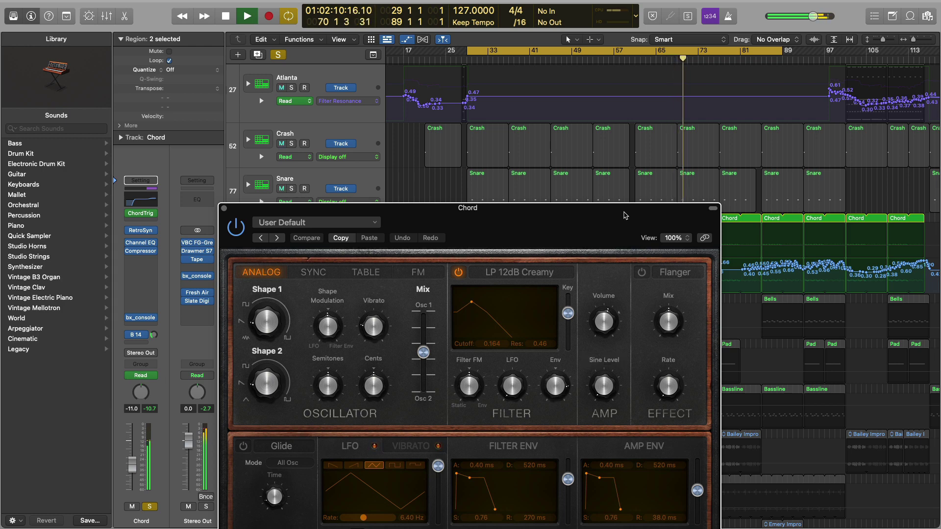
left_click(224, 209)
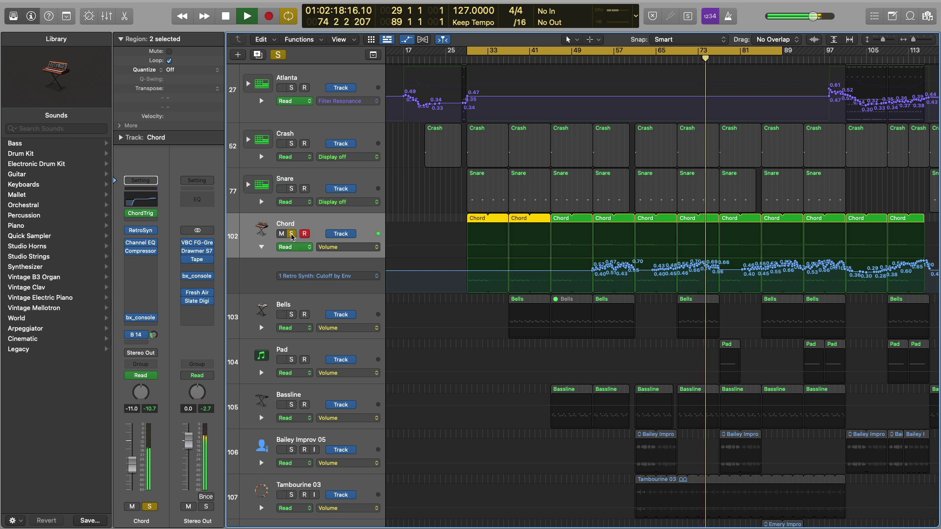
key("space")
left_click(292, 234)
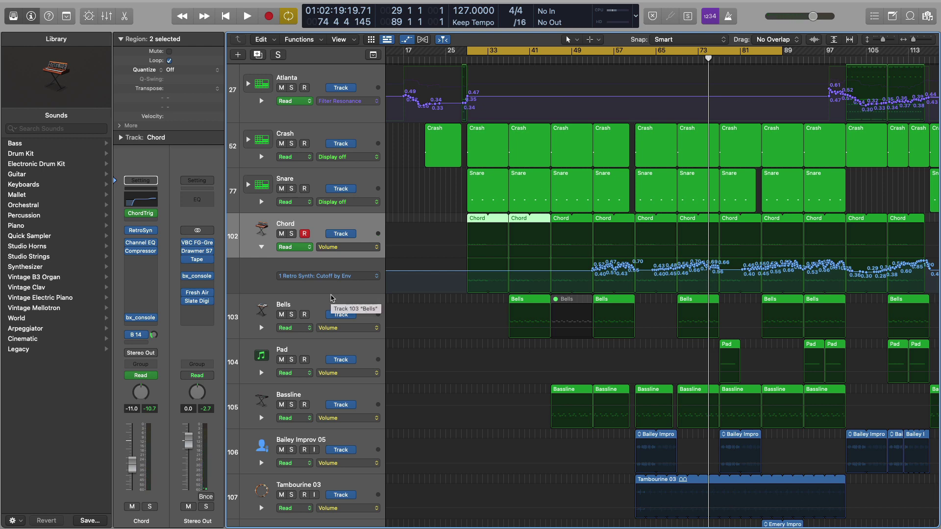
Select the Bells track and play it soloed from about bar 37.
scroll(433, 303, "down", 1)
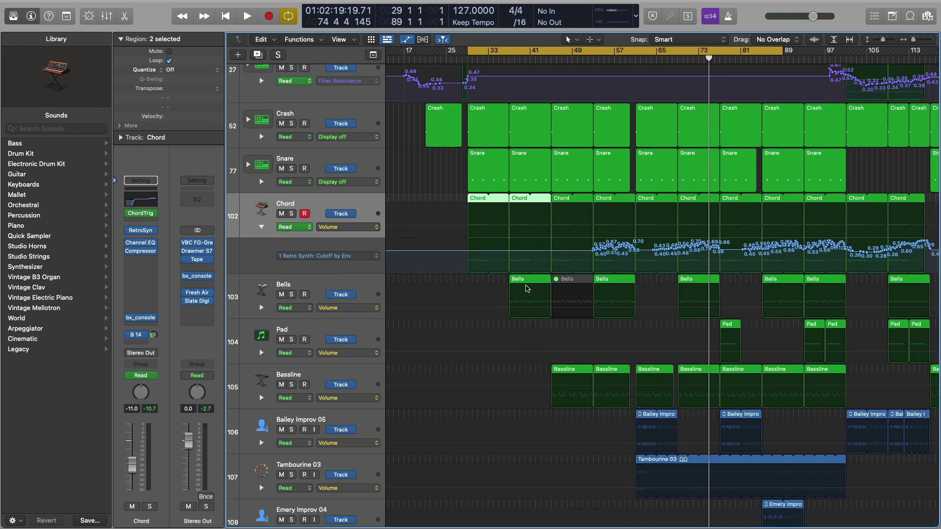
left_click(361, 283)
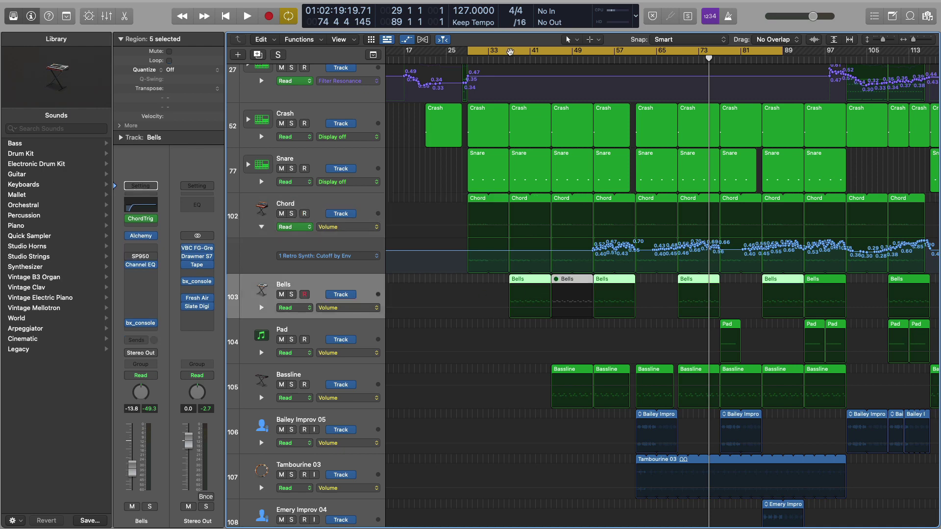
key("space")
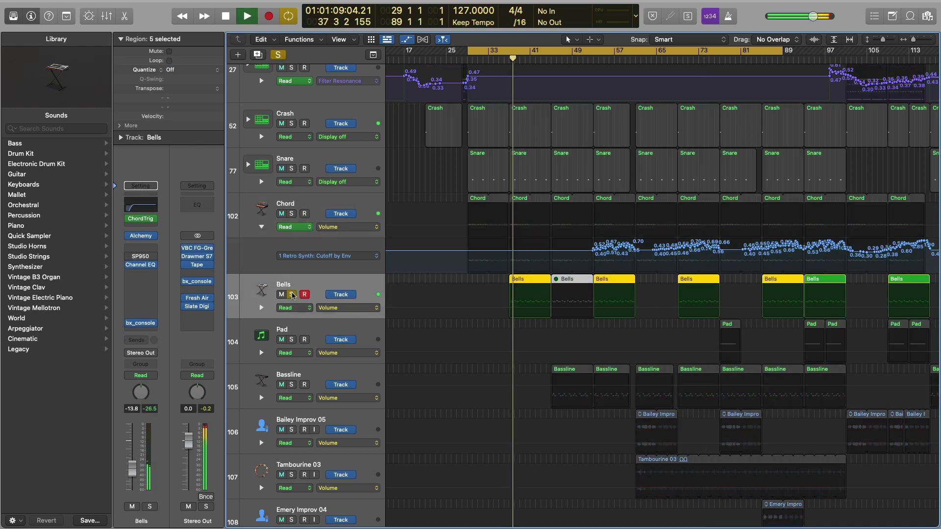
left_click(292, 294)
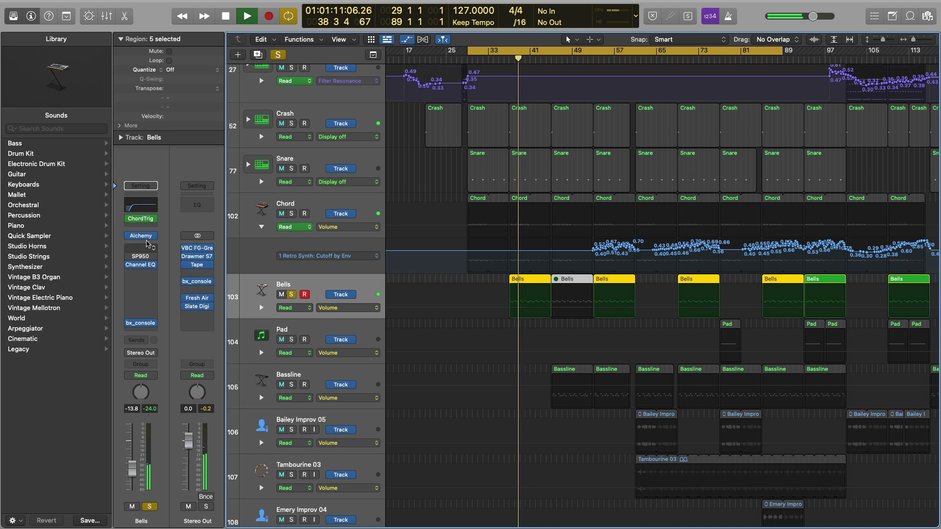
Inspect the Alchemy instrument on the Bells track, close it, and return Bells to the full mix.
left_click(141, 237)
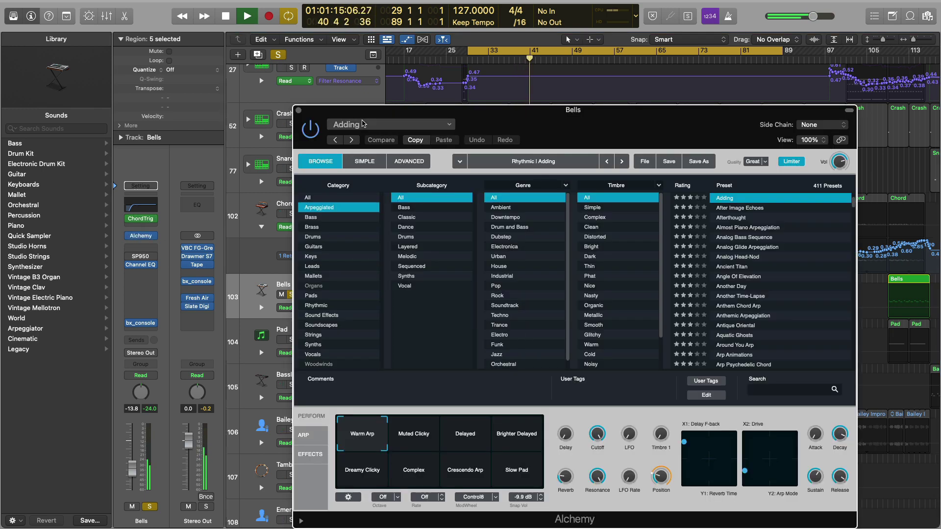
left_click(299, 111)
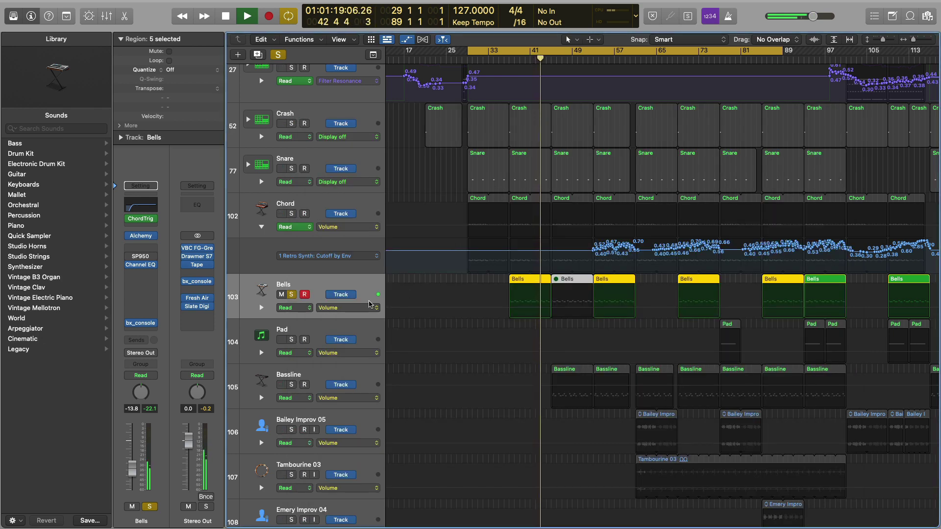
left_click(292, 296)
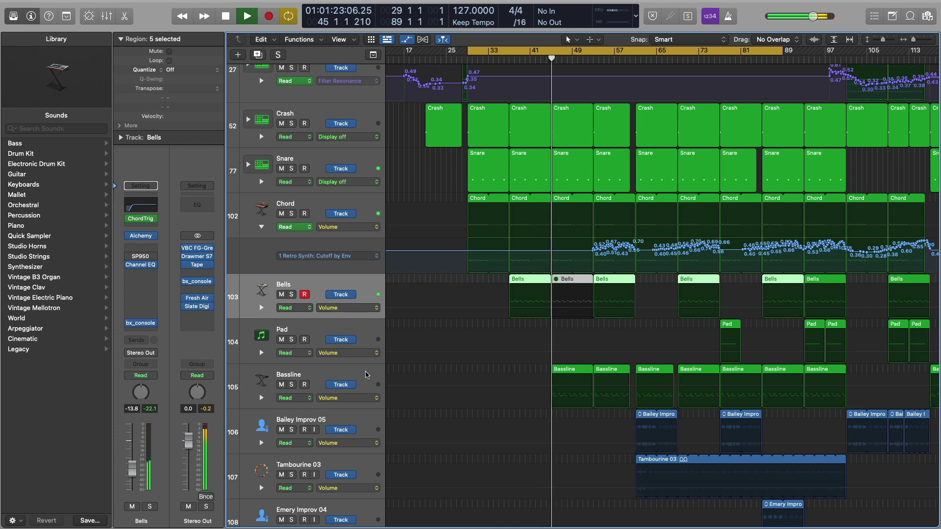
Solo the Bassline track during playback and examine its EFM1 synth settings.
left_click(365, 376)
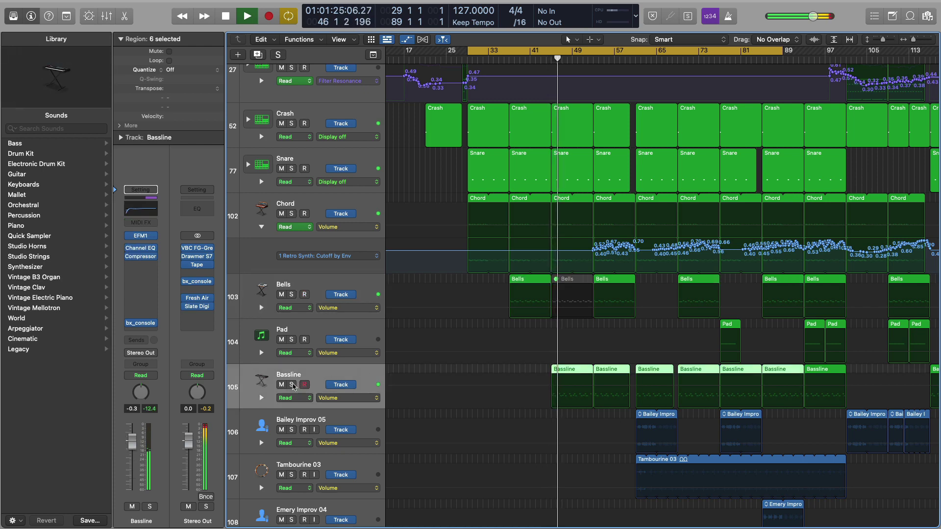
left_click(292, 385)
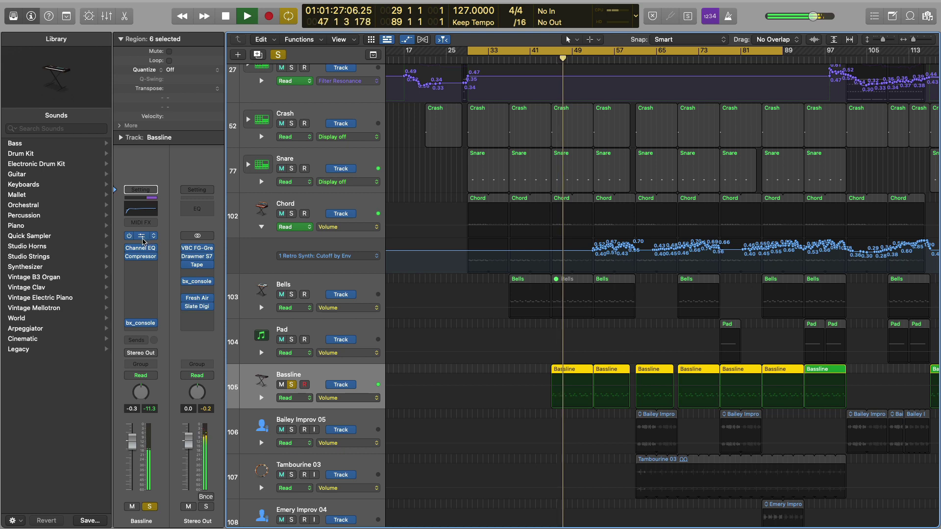
left_click(141, 235)
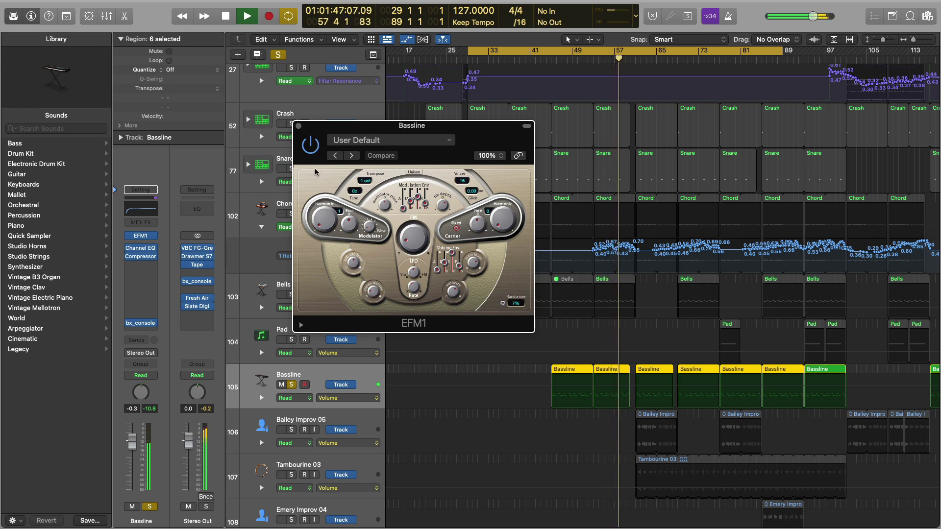
left_click(298, 126)
Inspect the Bassline's Compressor and its side chain source, then unsolo the track and stop playback.
left_click(141, 259)
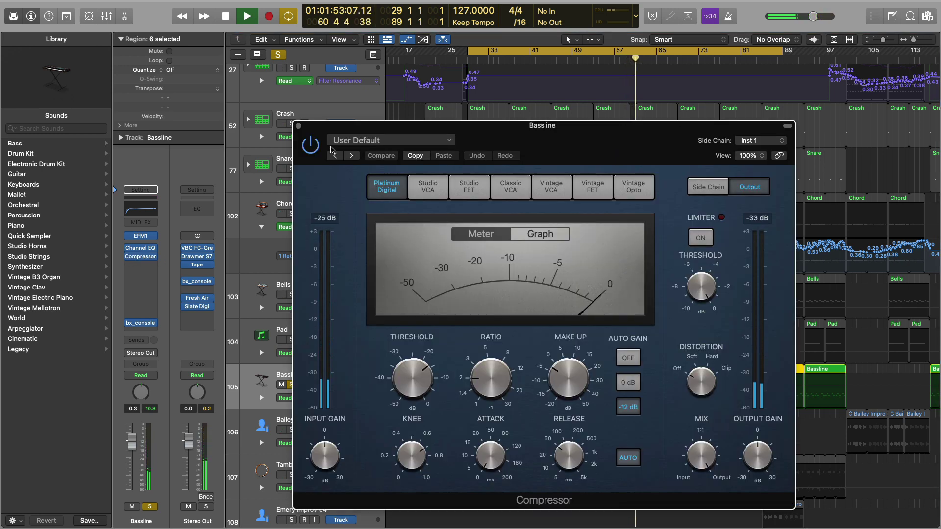
left_click(299, 126)
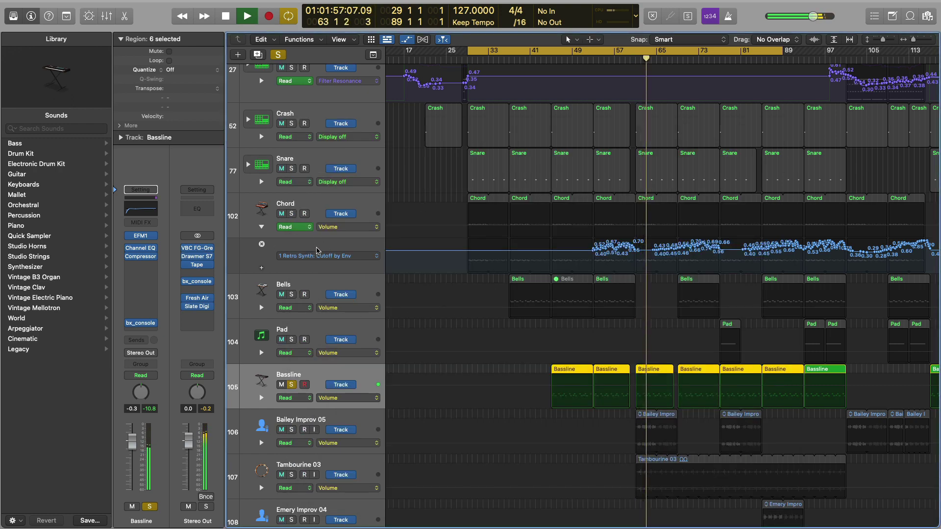
key("s")
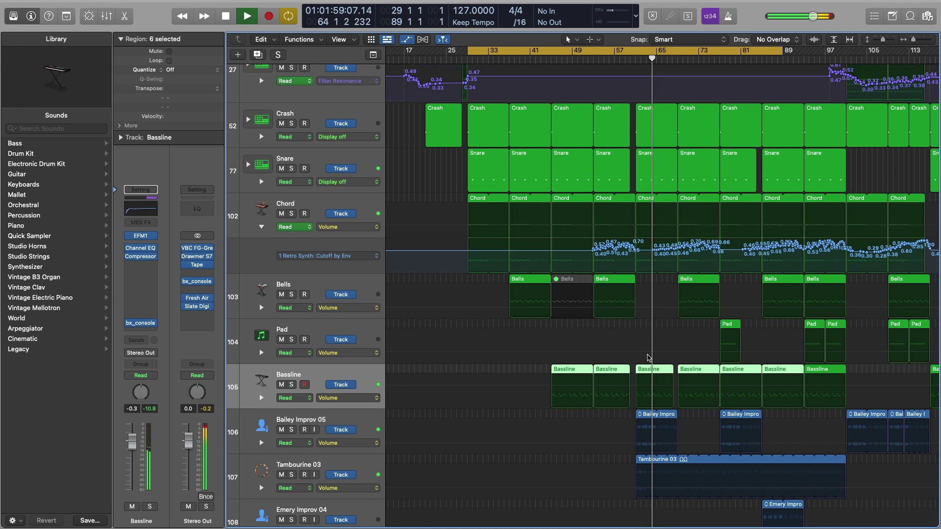
key("space")
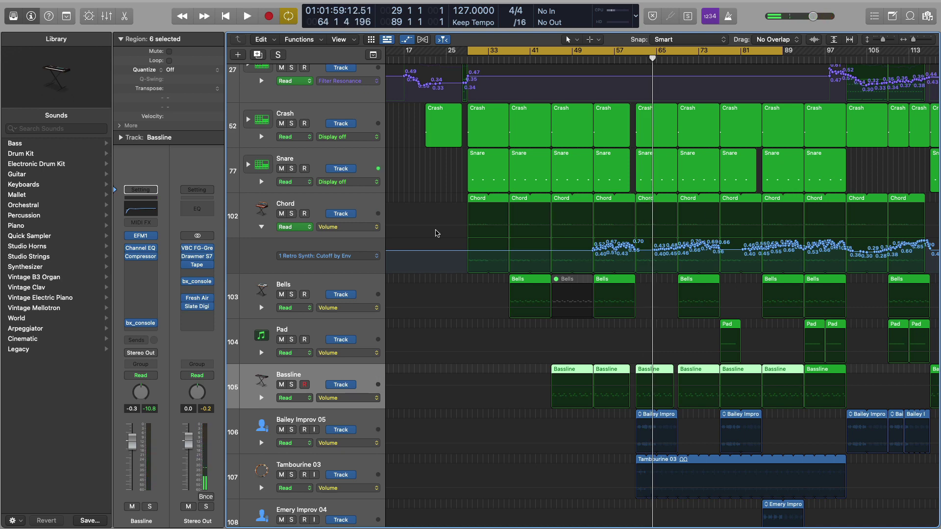
Play from about bar 53 and briefly solo the Chord track to hear its automated filter movement.
left_click(356, 205)
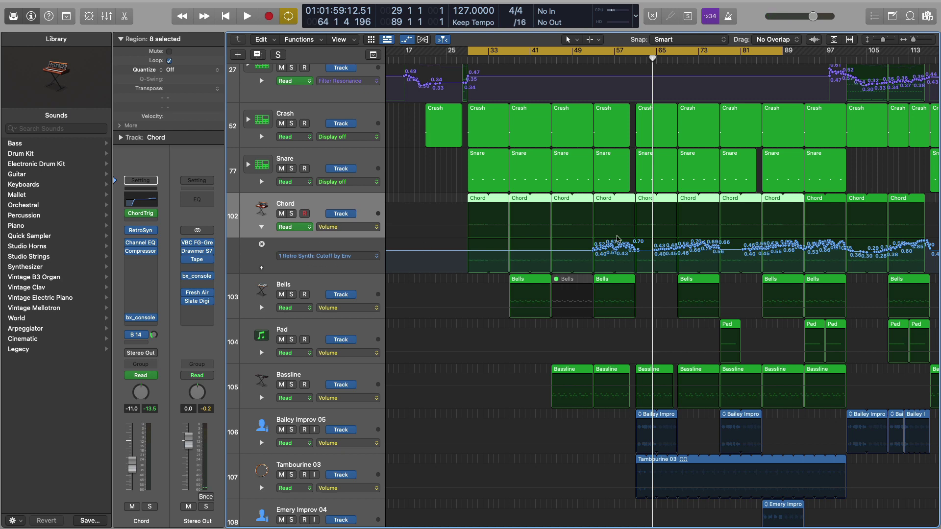
key("space")
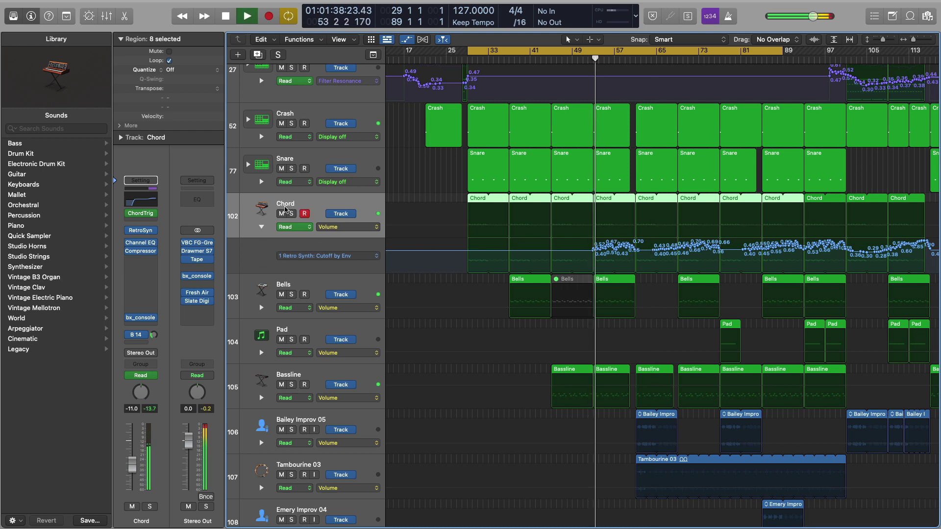
left_click(291, 214)
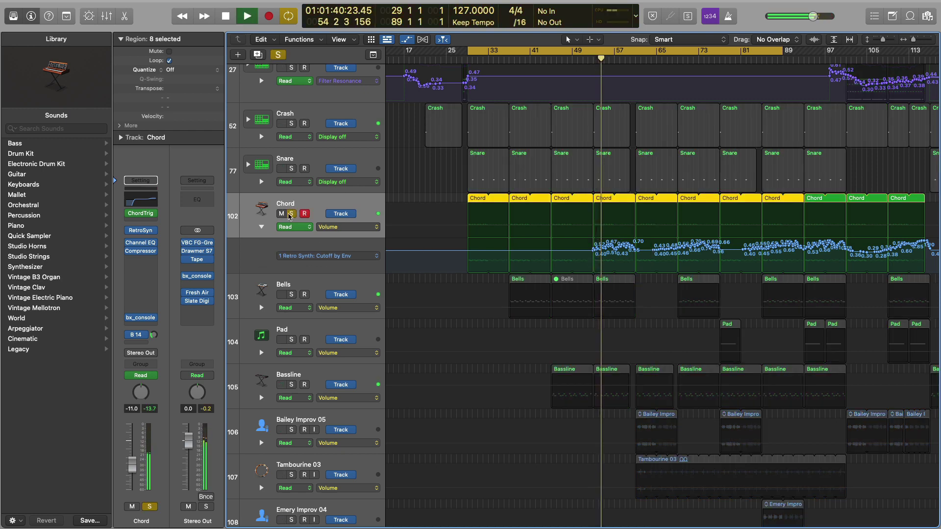
left_click(291, 214)
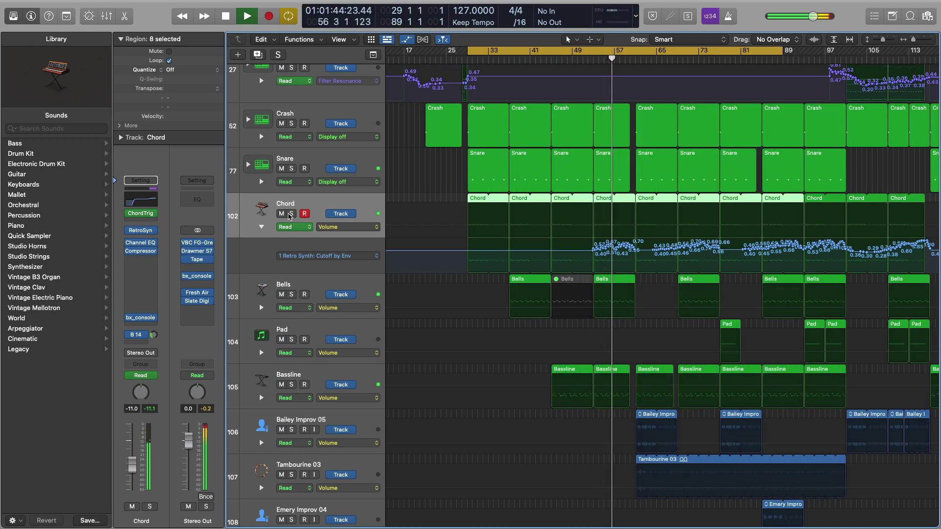
Examine the region gap and track entries around bar 61 up close during playback, stopping just before bar 62.
scroll(672, 278, "right", 3)
scroll(671, 277, "right", 3)
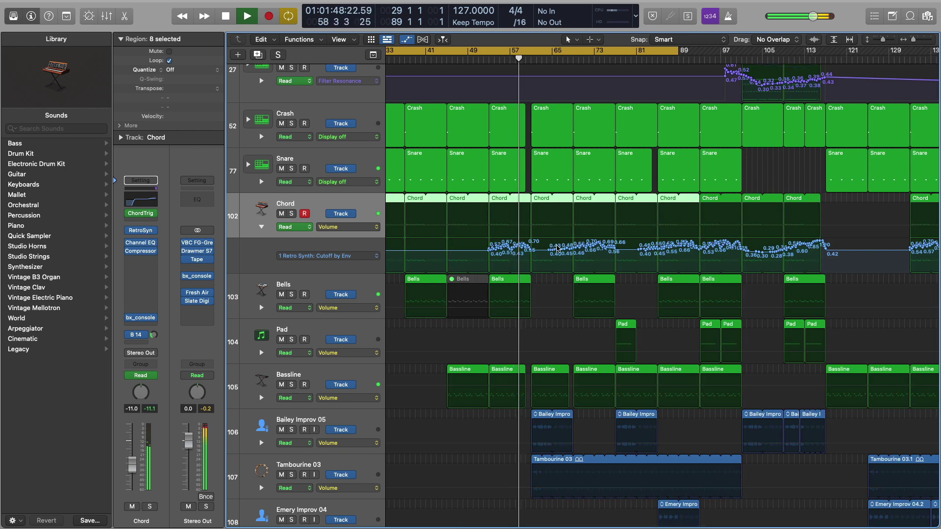
key("super+Right")
key("super+Right")
key("super+Right")
key("super+Right")
key("super+Right")
scroll(546, 249, "right", 1)
scroll(547, 249, "right", 3)
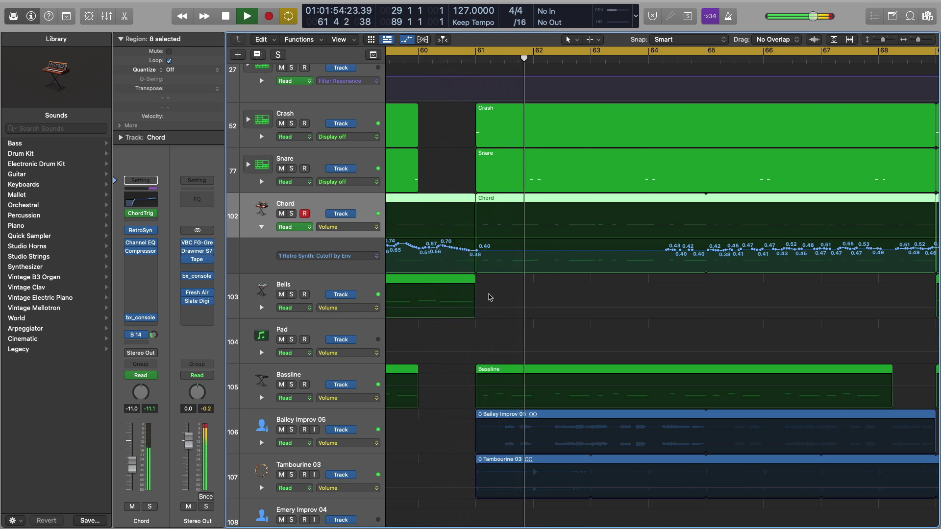
key("space")
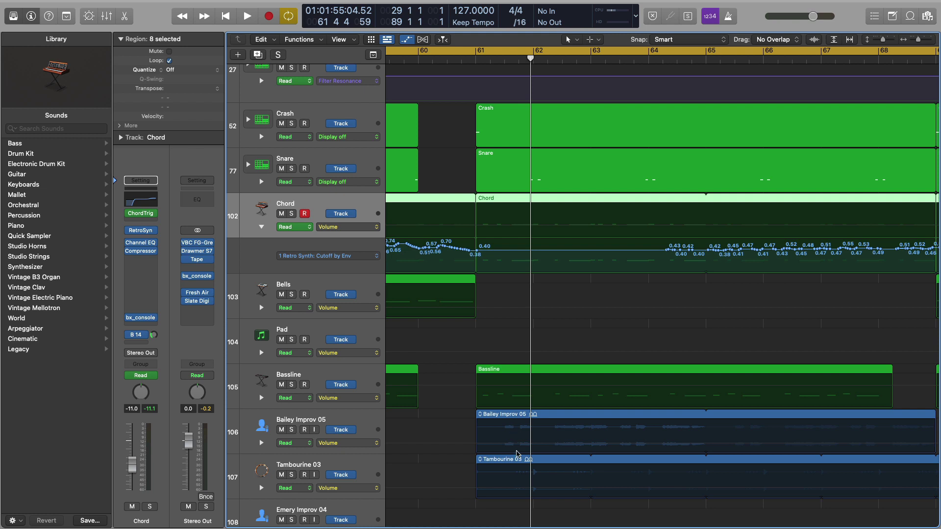
Select the Bailey Improv 05 track, resume playback with a wider view of the arrangement, and solo the vocal.
left_click(356, 421)
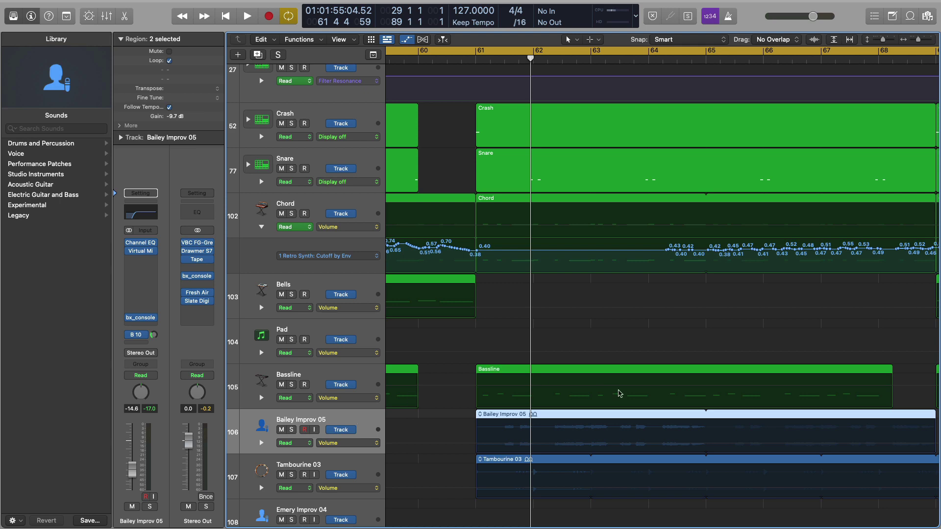
key("super+Left")
key("super+Left")
key("super+Left")
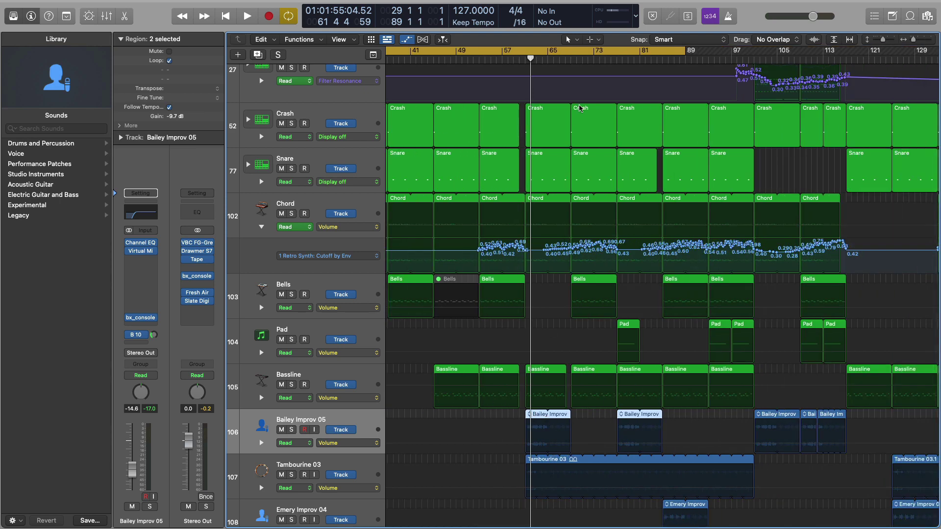
key("space")
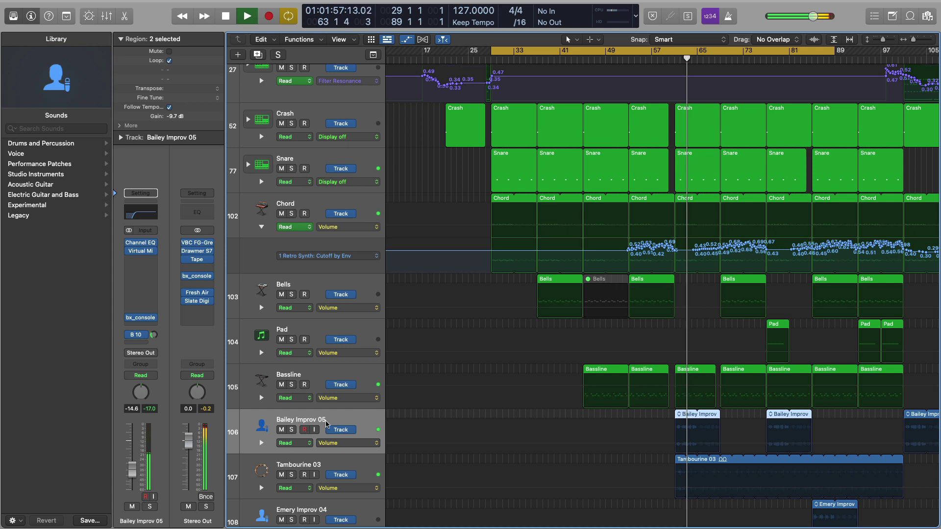
key("s")
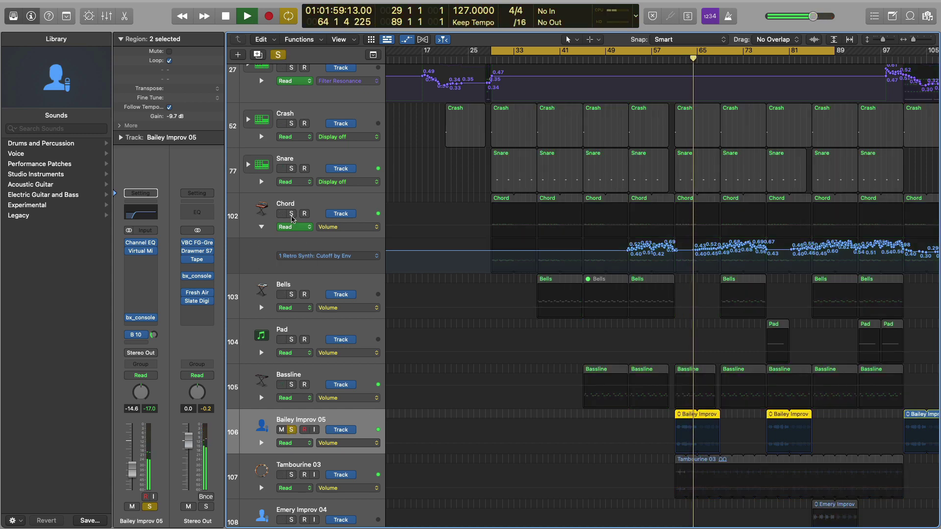
Add the Chord track to the solo, reselect Bailey Improv 05, and stop playback.
left_click(294, 205)
left_click(291, 215)
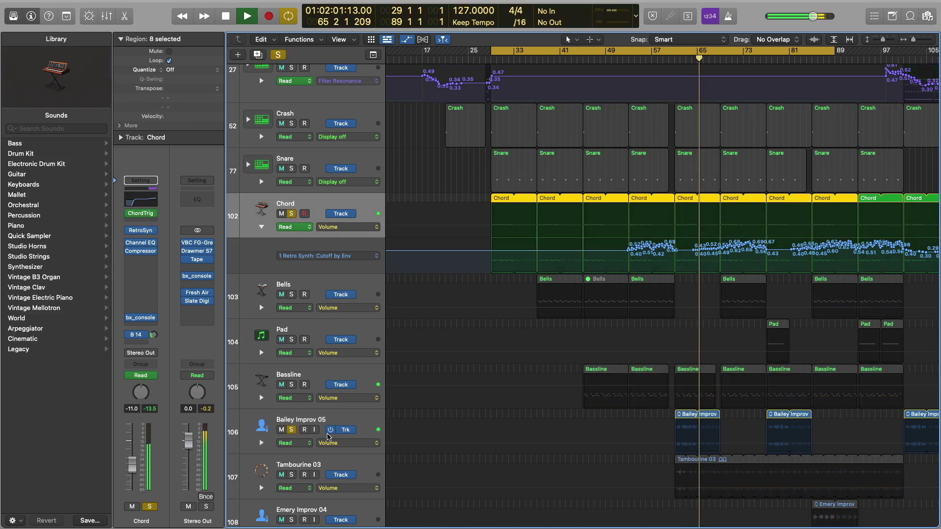
left_click(350, 423)
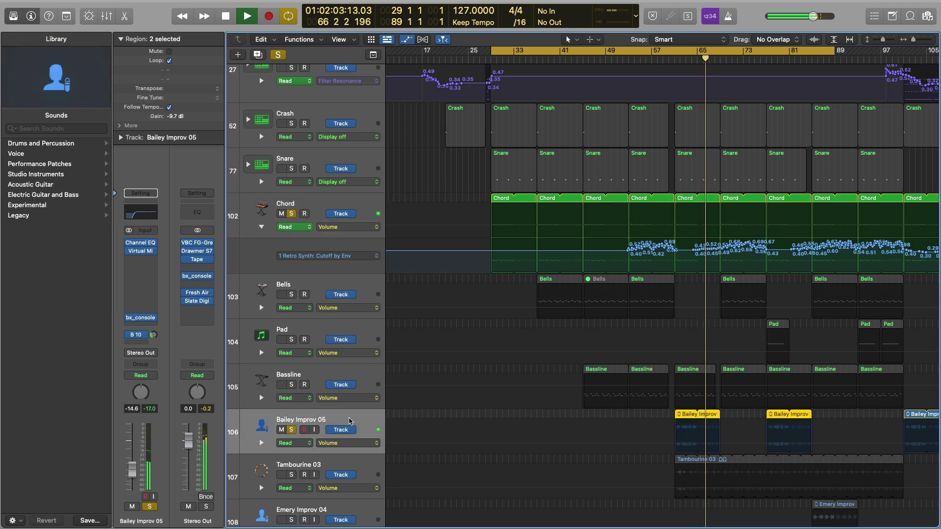
key("space")
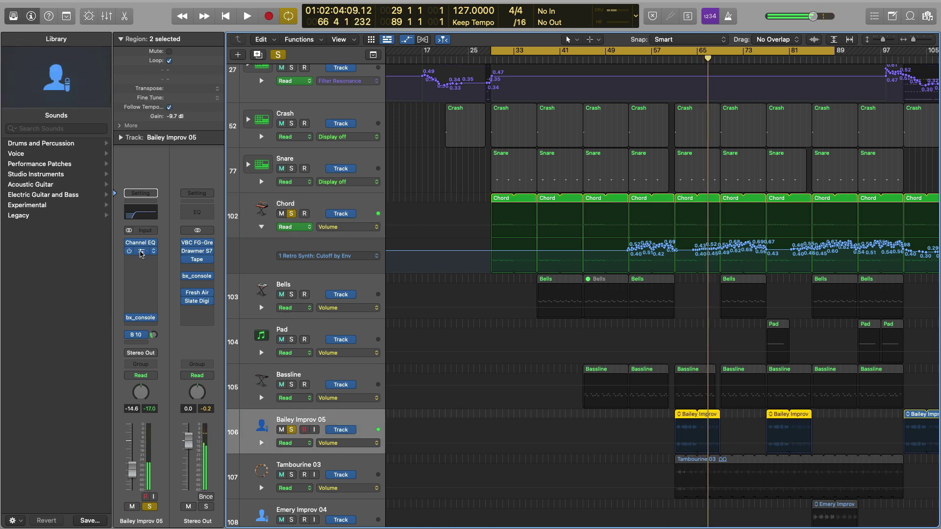
Open Bailey Improv 05's Virtual Mix Rack and examine its Hollywood, CS-EQ, FG-2A, FG-116 and Trimmer modules.
left_click(141, 252)
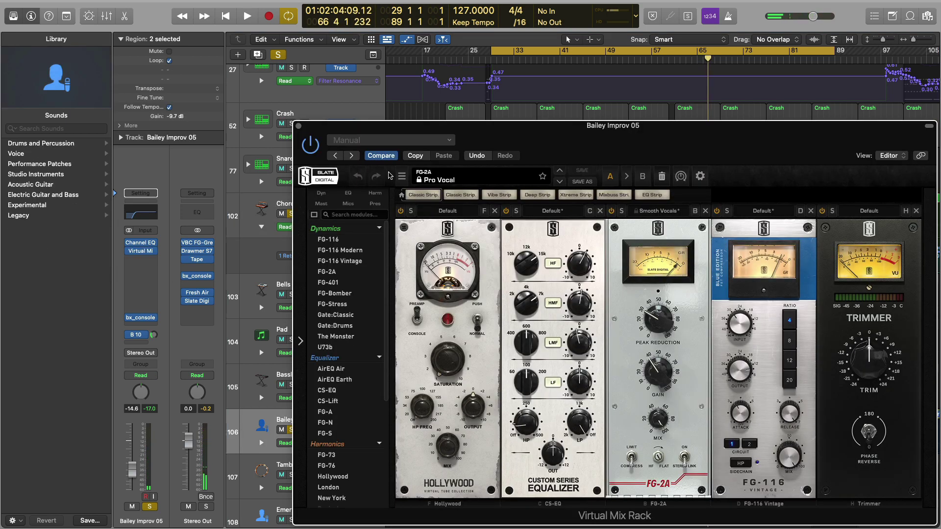
left_click_drag(757, 130, 580, 75)
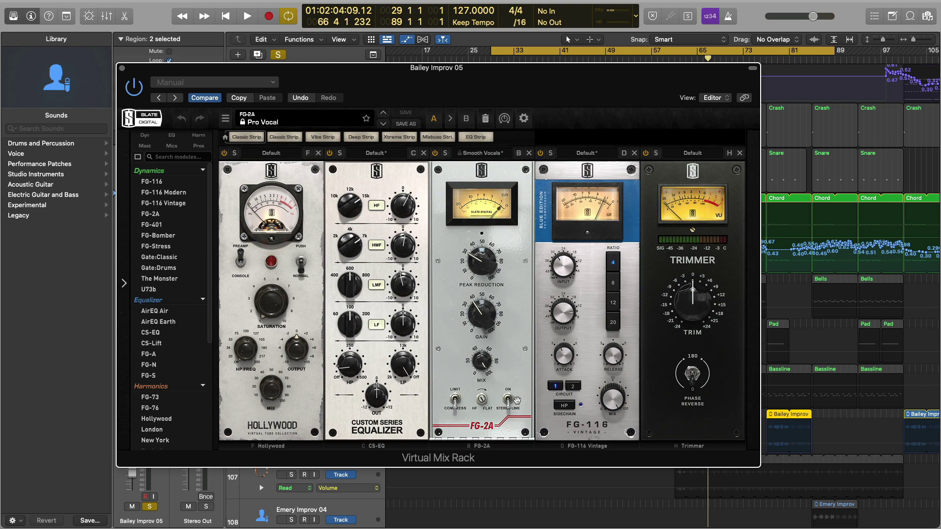
left_click(512, 402)
Move Virtual Mix Rack clear of the track controls, unsolo the Chord track, and start playback with only the vocal soloed.
left_click_drag(512, 69, 718, 53)
left_click(290, 214)
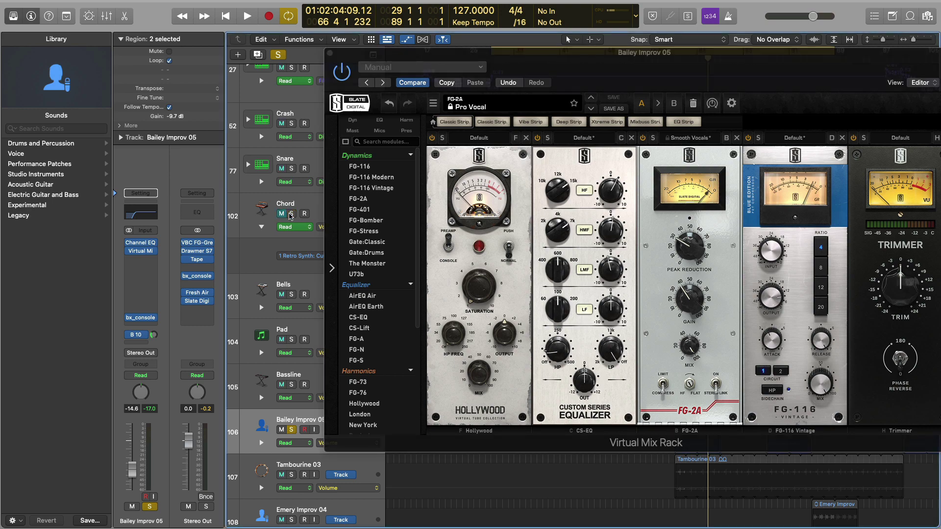
key("space")
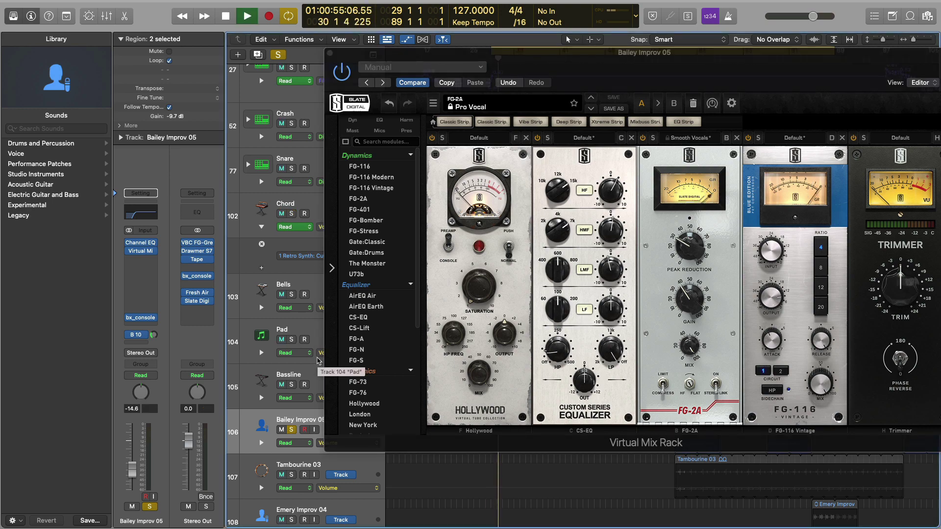
Move the cycle range to bars 77–89, play the soloed vocal there, and bring Virtual Mix Rack back into full view.
key("space")
left_click_drag(609, 62, 382, 380)
left_click_drag(492, 48, 767, 80)
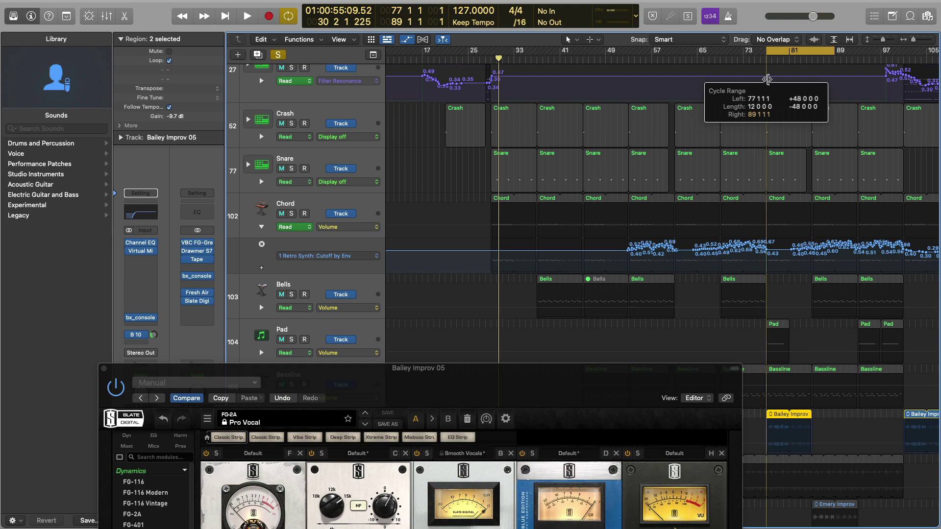
key("space")
left_click_drag(443, 370, 541, 91)
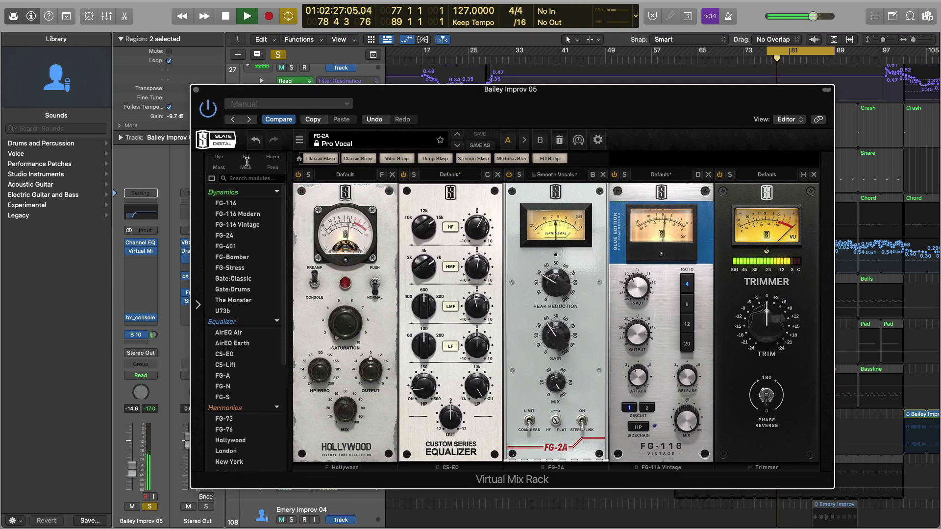
Compare the soloed vocal with Virtual Mix Rack bypassed and re-enabled, and close the plug-in after stopping playback.
key("space")
left_click(212, 112)
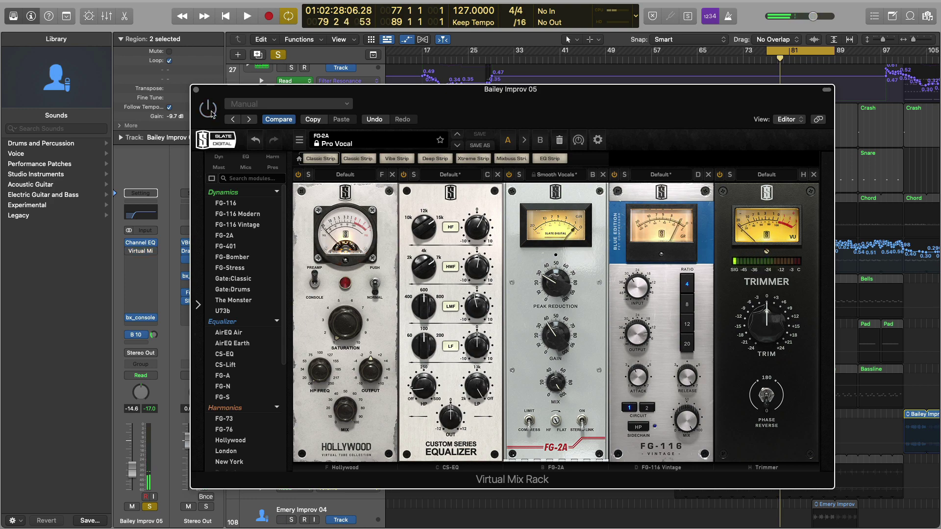
key("space")
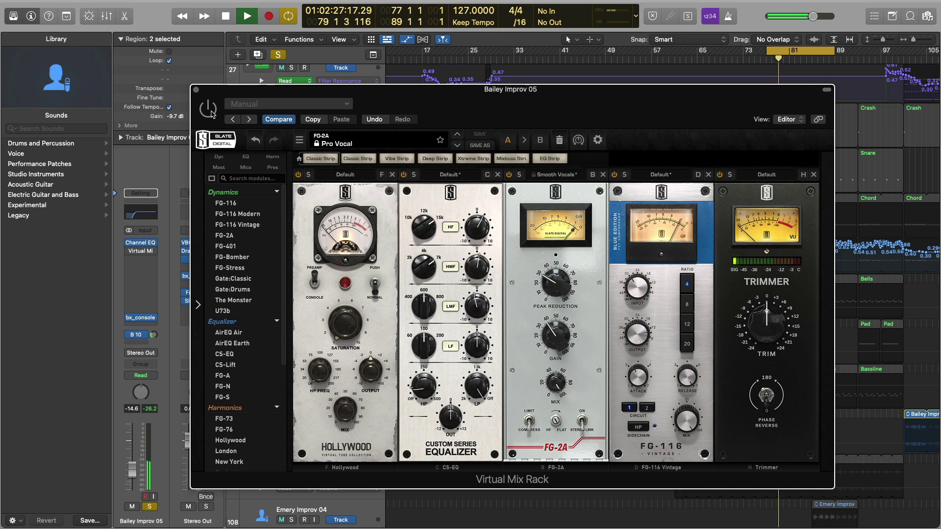
left_click(212, 112)
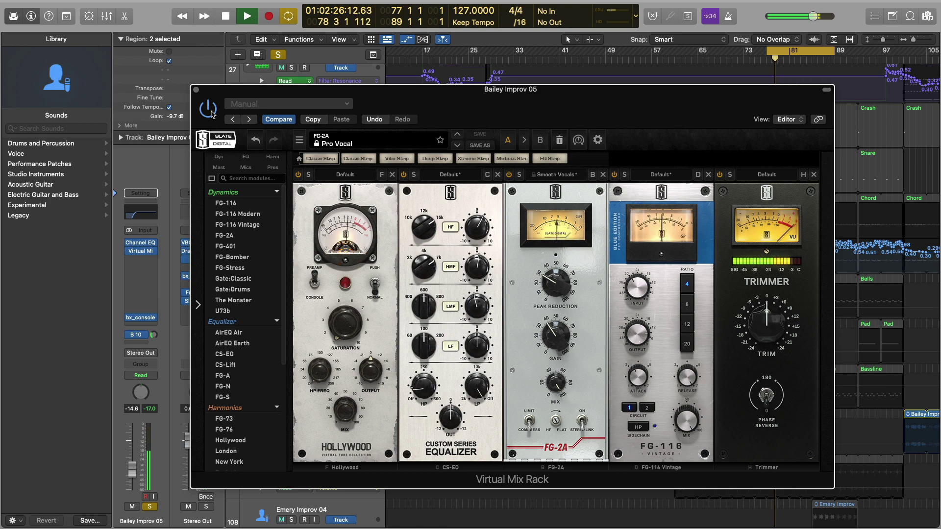
key("space")
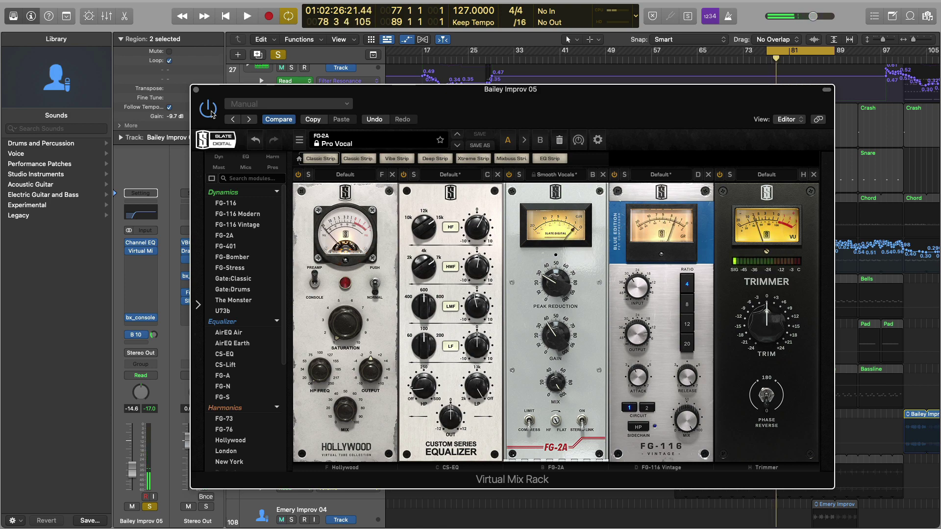
left_click(196, 90)
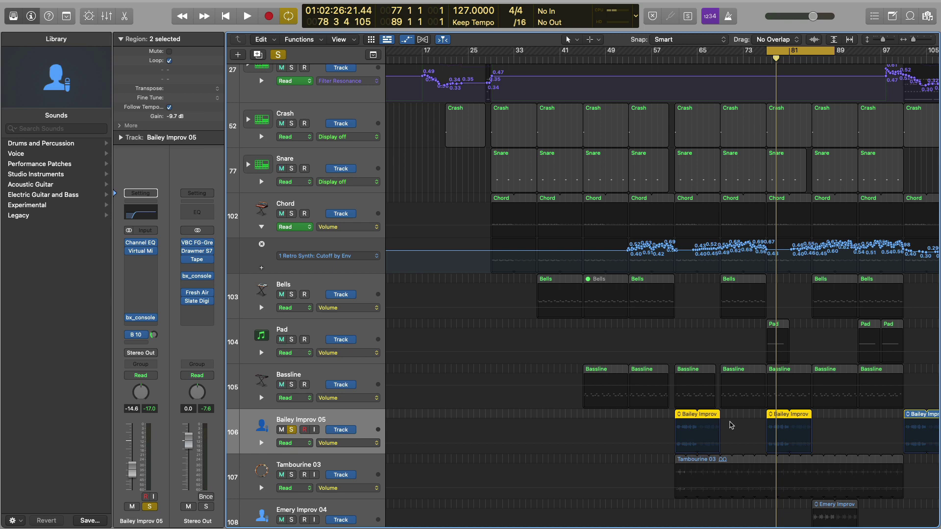
Unsolo Bailey Improv 05 and examine the VerbSuite Classics reverb on its Bus 10 send channel.
left_click(290, 430)
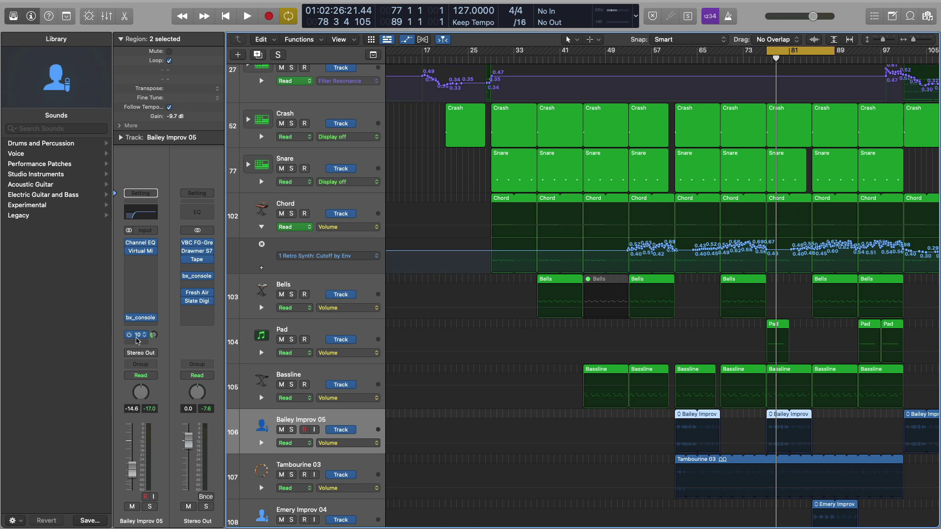
left_click(139, 336)
left_click(100, 308)
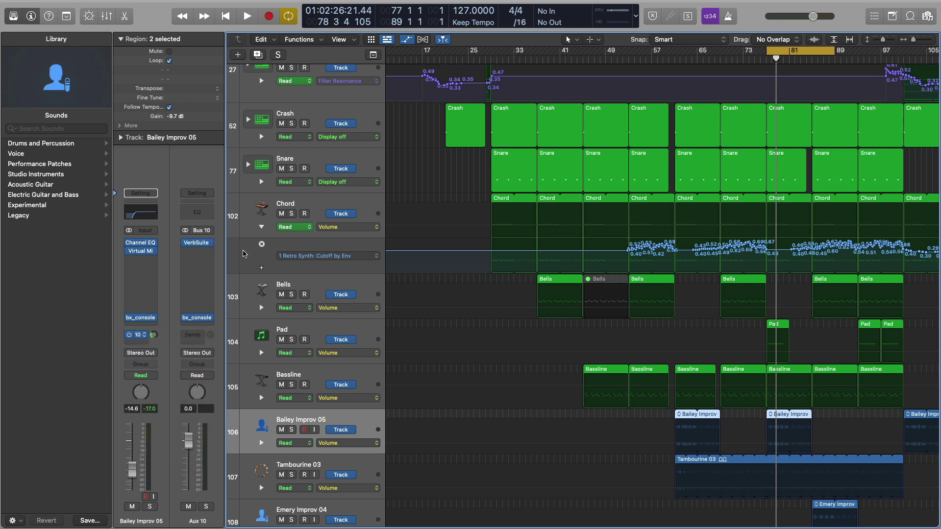
left_click(197, 244)
left_click(197, 247)
left_click(198, 245)
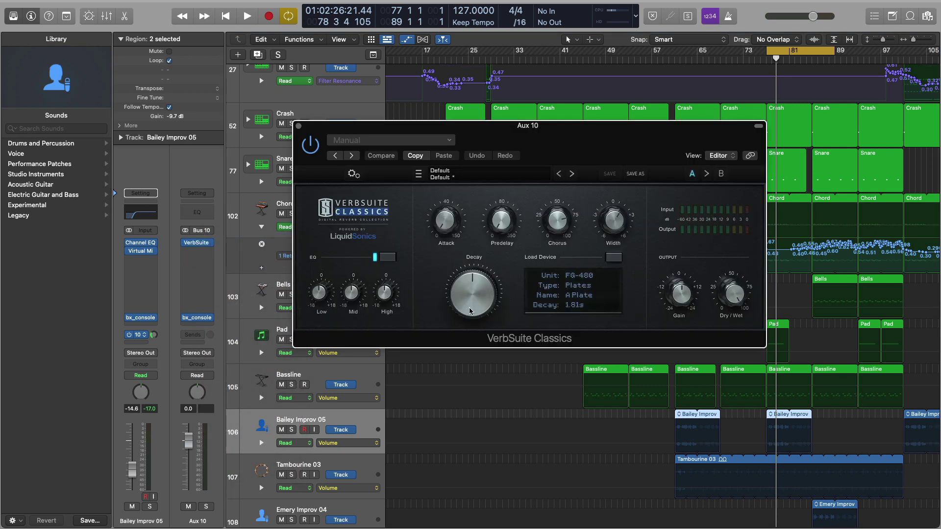
mouse_move(469, 311)
left_click(299, 125)
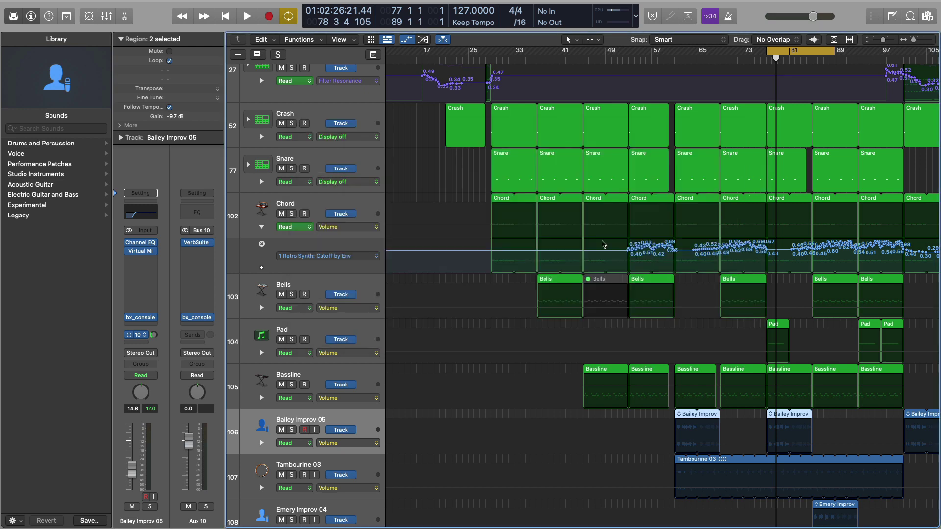
Resume playback of the full arrangement and audition Tambourine 03 briefly in solo.
scroll(721, 288, "right", 5)
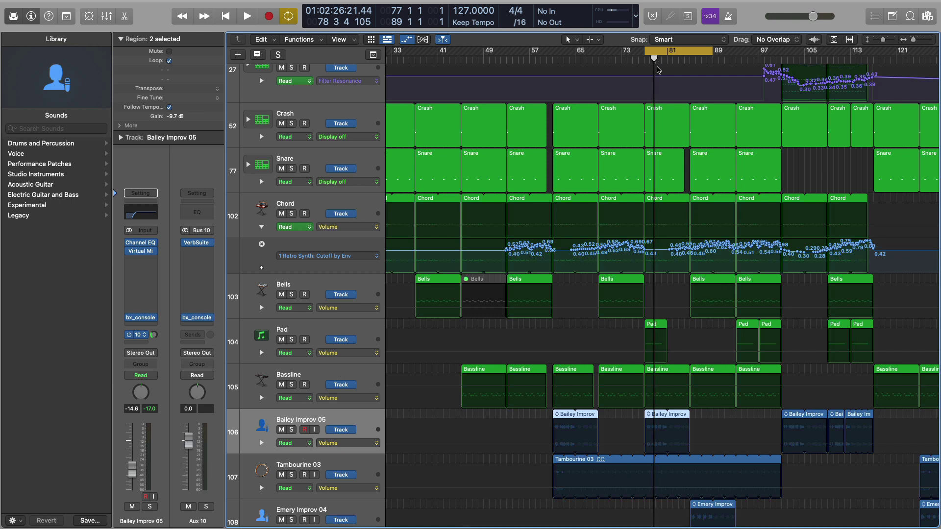
key("space")
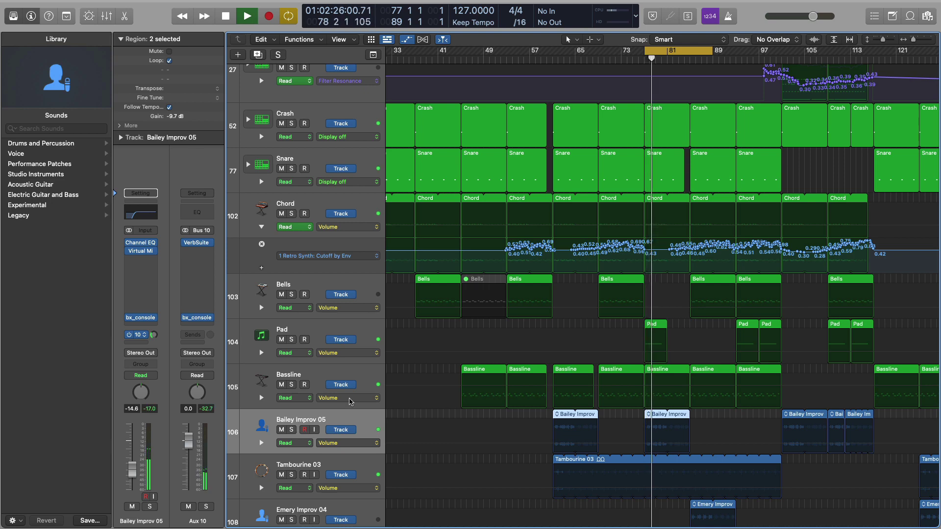
left_click(291, 475)
left_click(317, 465)
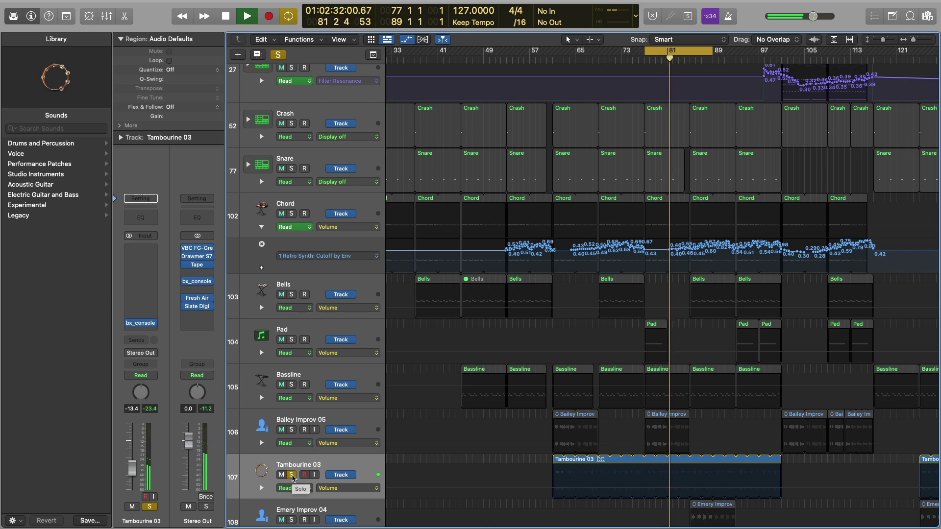
left_click(291, 475)
View the remaining vocal and effects tracks during playback, and extend the end of the cycle range to bar 101.
scroll(658, 406, "down", 1)
scroll(658, 406, "down", 2)
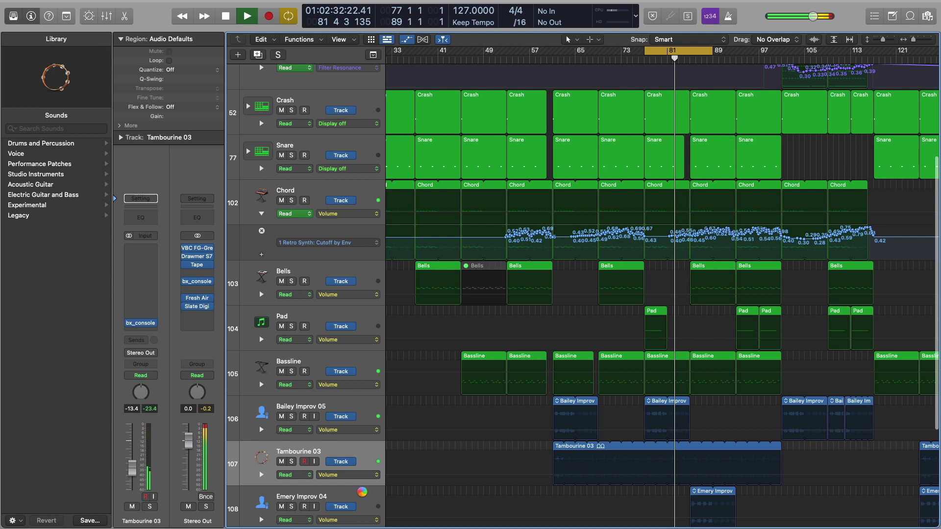
scroll(362, 492, "down", 10)
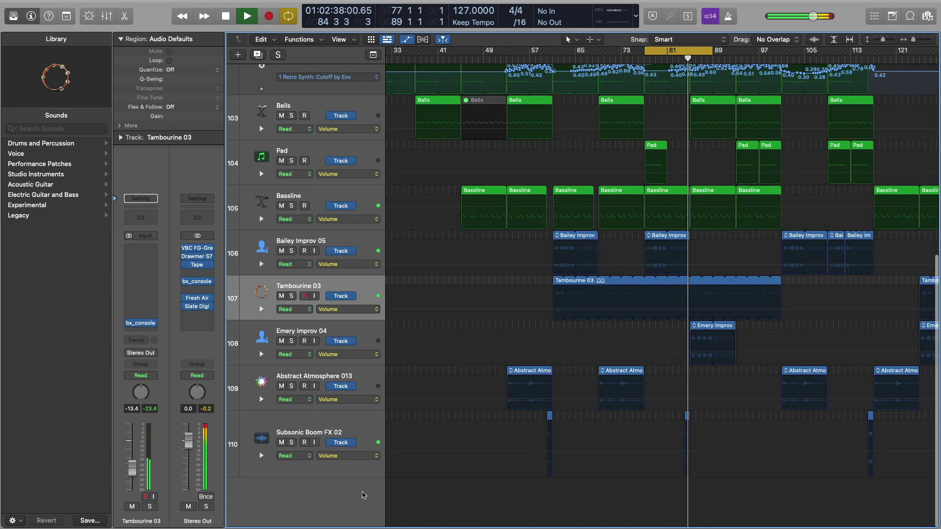
left_click_drag(362, 492, 482, 387)
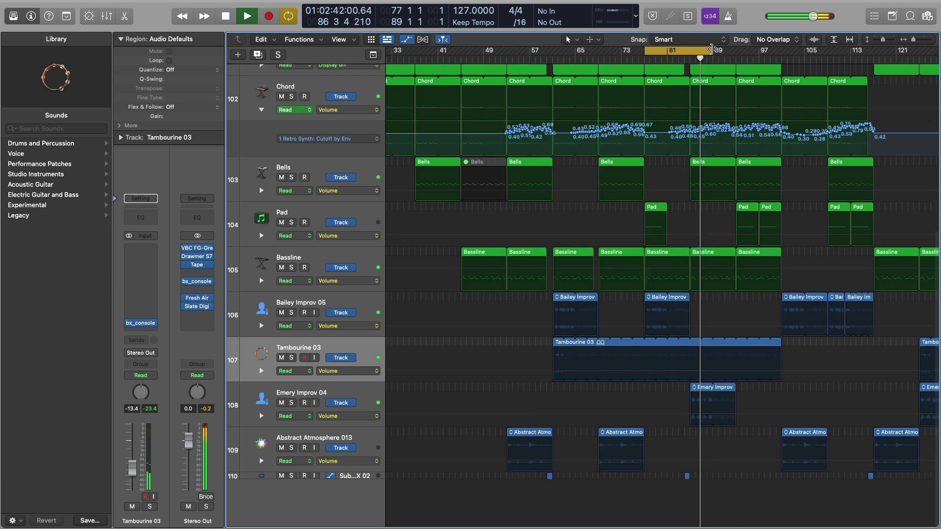
left_click_drag(712, 55, 783, 58)
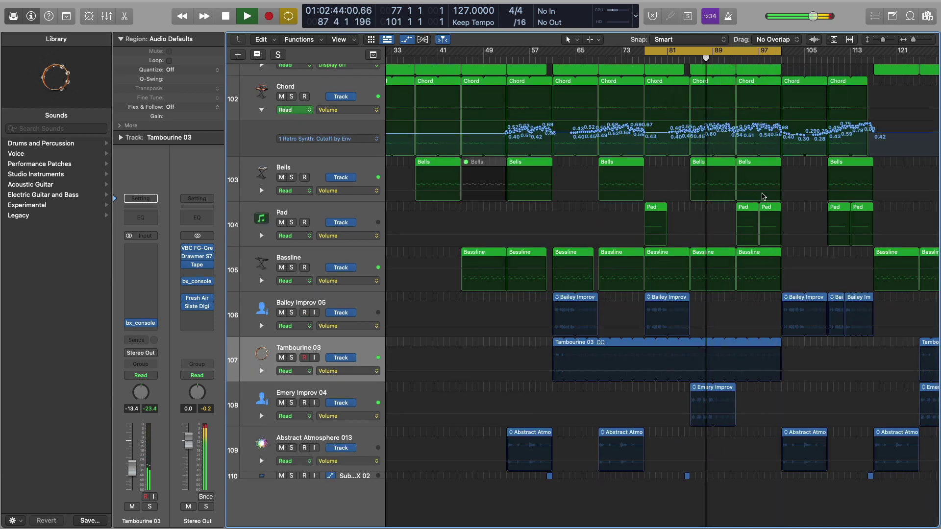
Stop playback, open the Atlanta drum region at bar 85 in the Piano Roll, and select its Hi-Hat Open notes.
key("space")
scroll(763, 196, "up", 10)
scroll(763, 196, "right", 3)
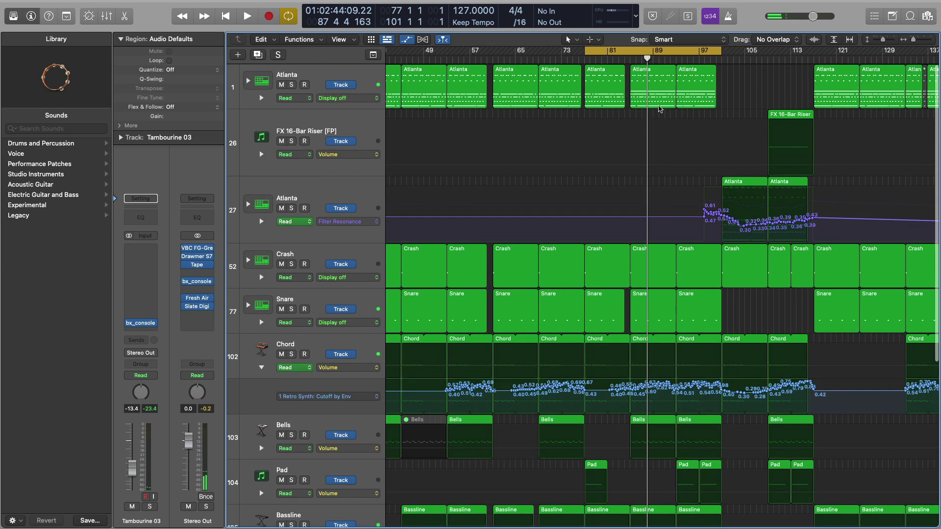
double_click(657, 100)
scroll(562, 311, "up", 1)
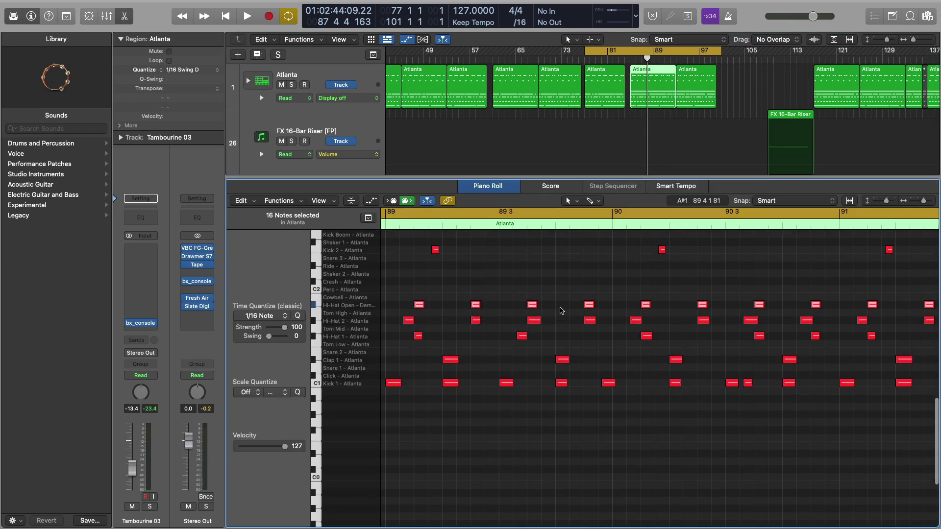
left_click_drag(399, 302, 938, 298)
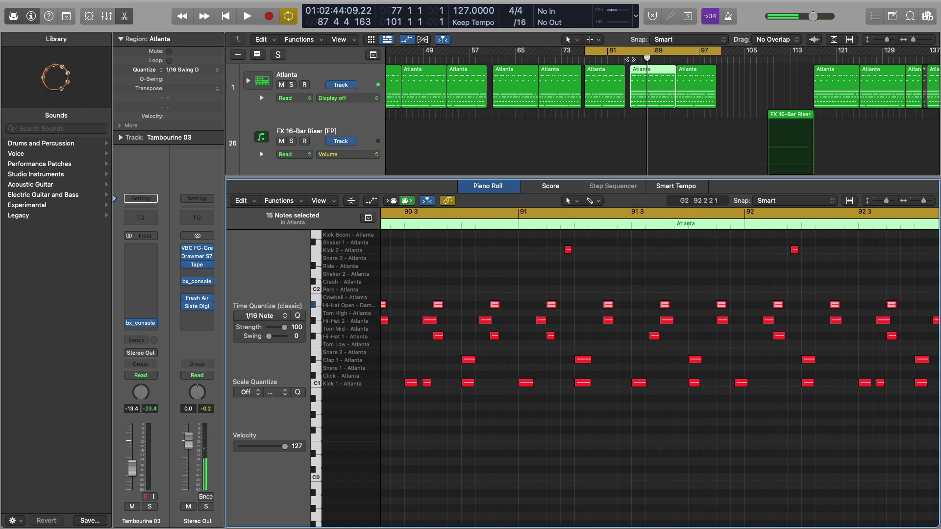
Play the Atlanta drum pattern from about bar 85, stop playback, and close the Piano Roll.
double_click(628, 59)
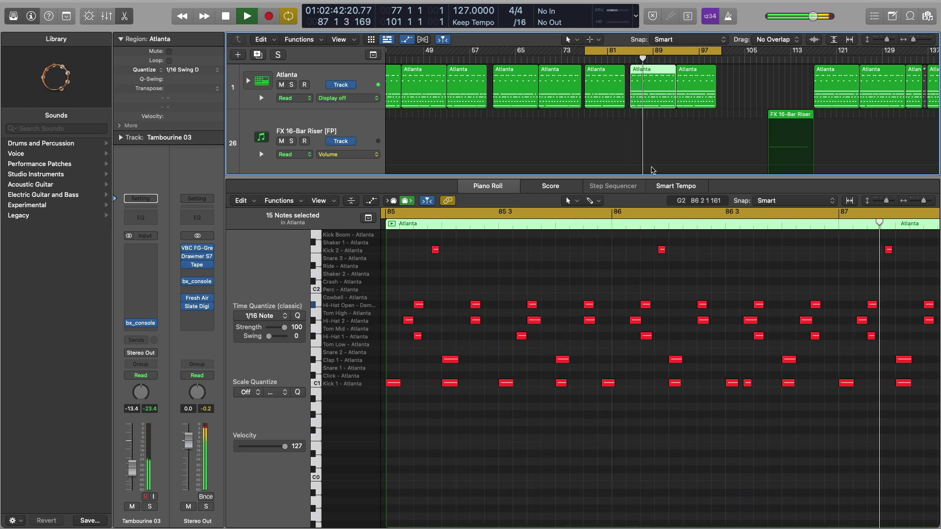
key("space")
key("x")
key("x")
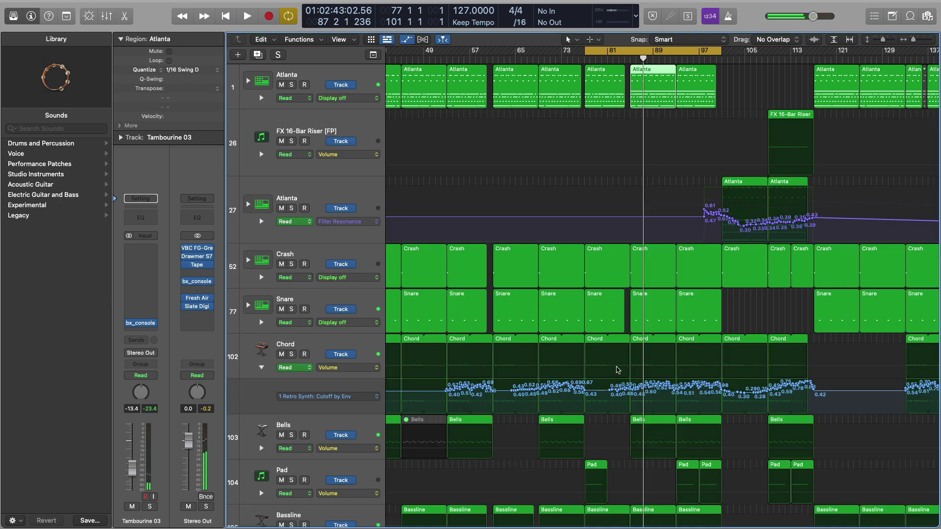
Select the Emery Improv 04 track, examine its Virtual Mix Rack settings, and close the plug-in.
scroll(613, 403, "down", 5)
scroll(612, 402, "down", 3)
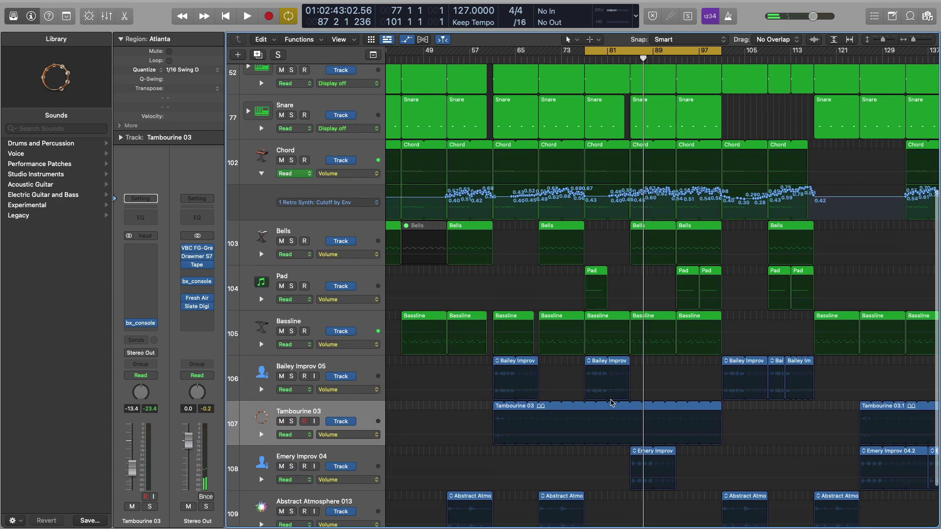
left_click(365, 429)
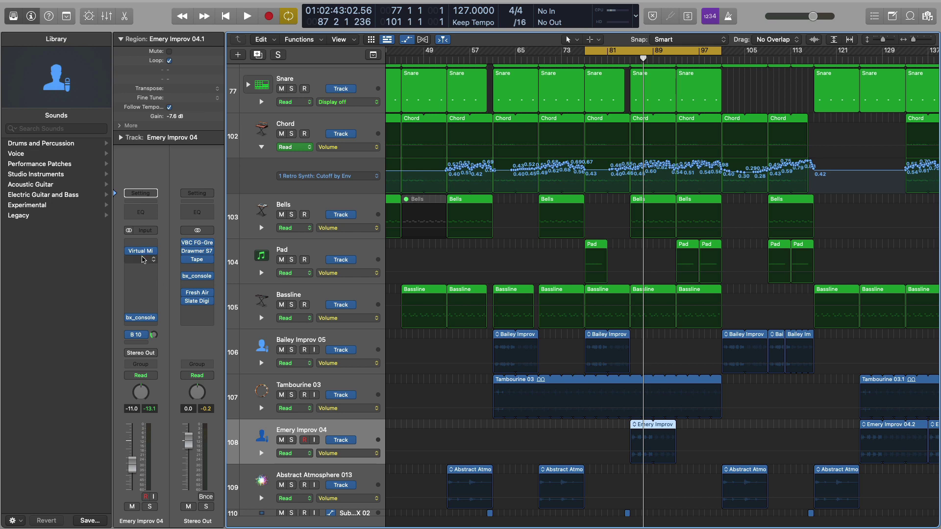
left_click(140, 251)
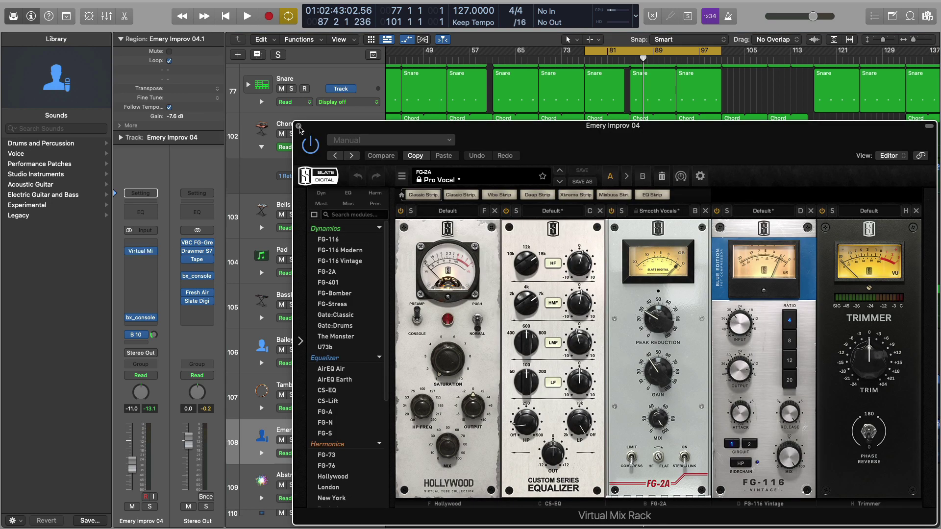
left_click(298, 126)
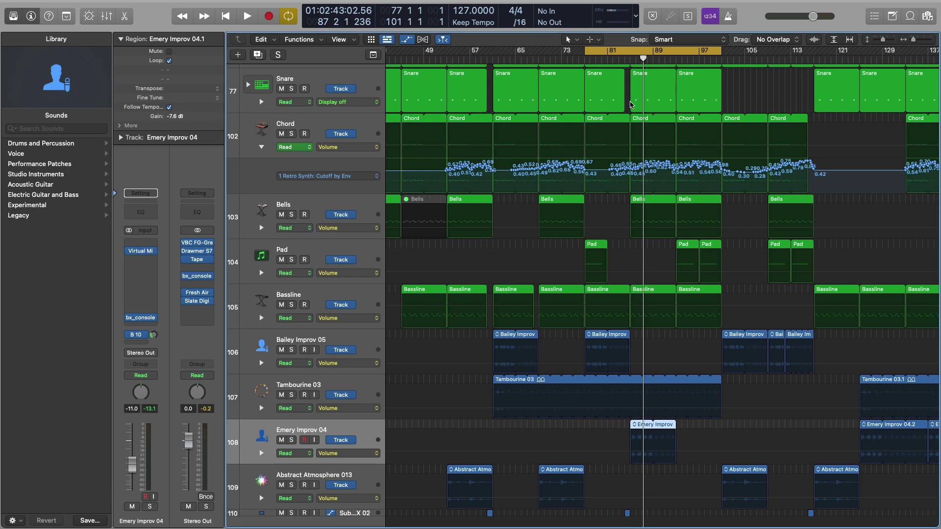
Play the arrangement from about bar 85 and look over the sections that follow it.
left_click(631, 62)
key("space")
scroll(728, 332, "right", 5)
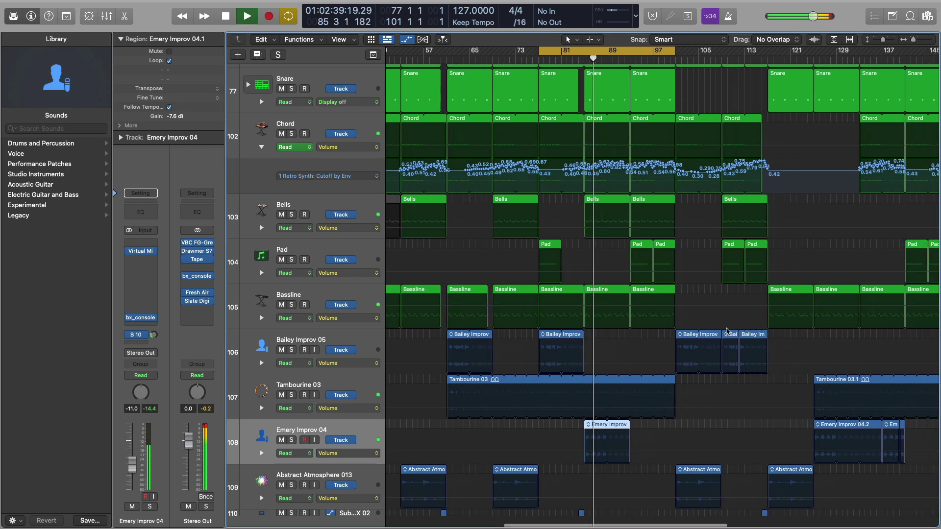
scroll(728, 332, "up", 2)
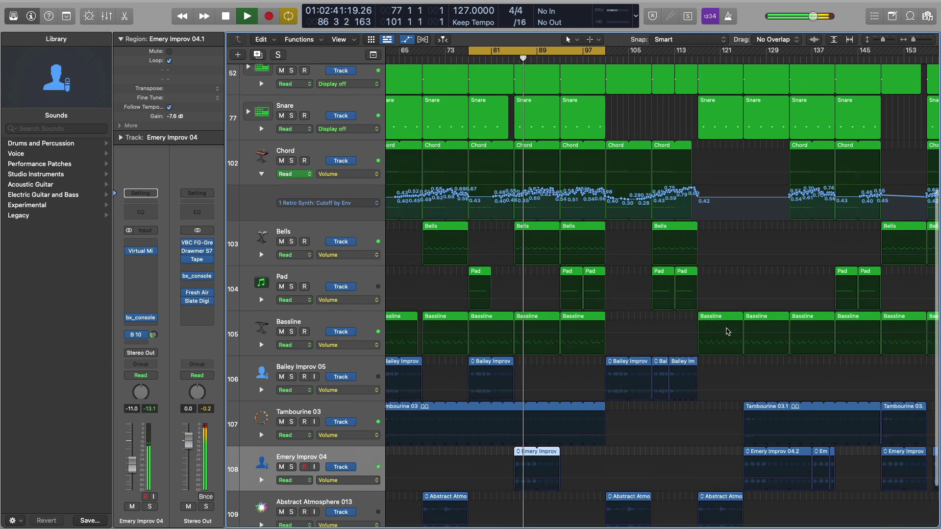
scroll(728, 332, "up", 1)
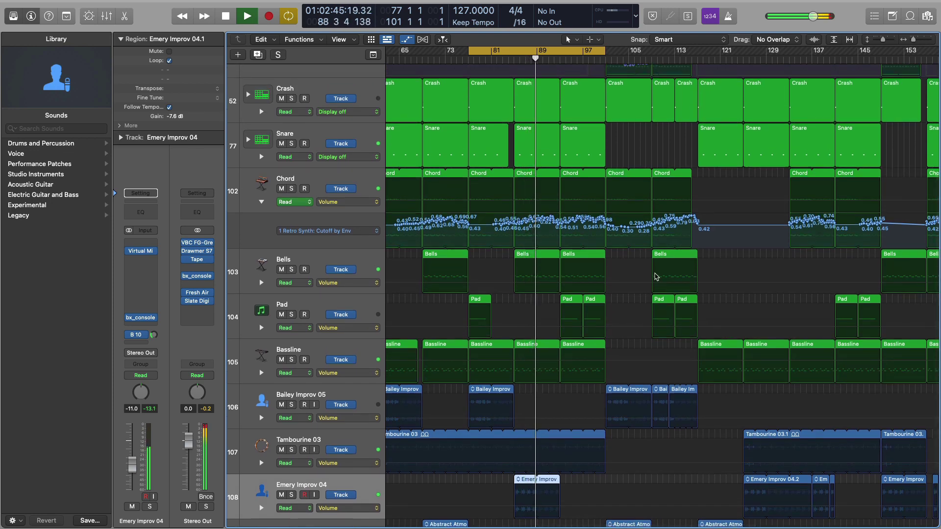
Hide the track automation and extend the end of the cycle range to bar 157.
key("Up")
key("a")
scroll(657, 277, "right", 5)
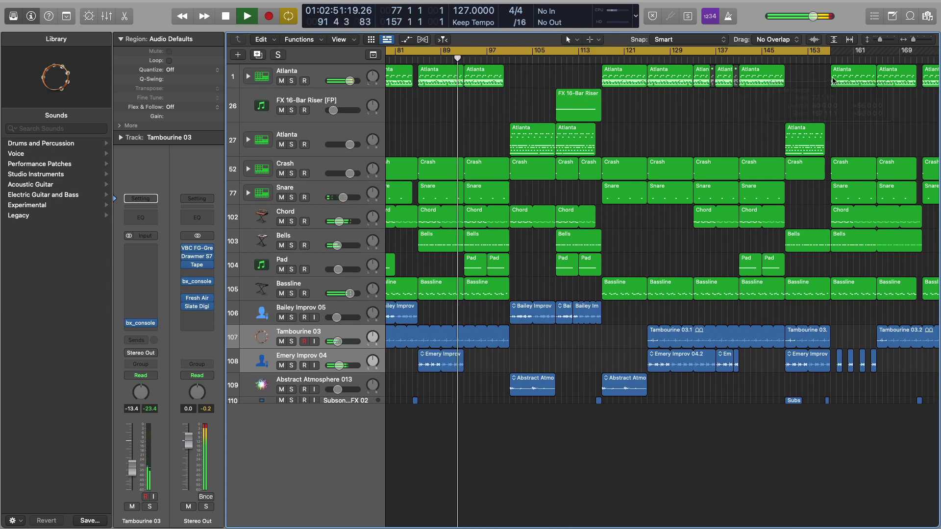
Select and solo the Pad track, listen to it alone, and stop playback.
left_click(306, 267)
left_click(292, 269)
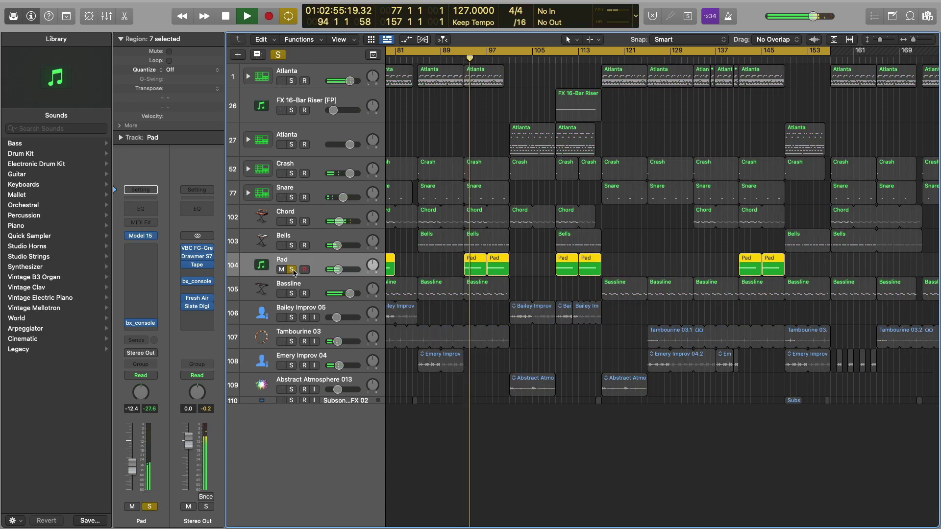
key("space")
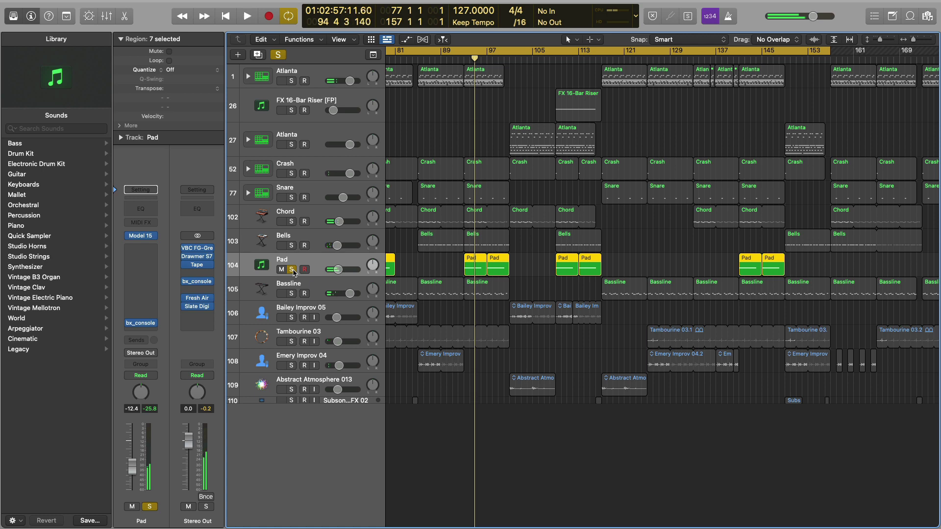
Open the Pad track's Model 15 synthesizer and move its window up so more of the modules fit on screen.
left_click(145, 237)
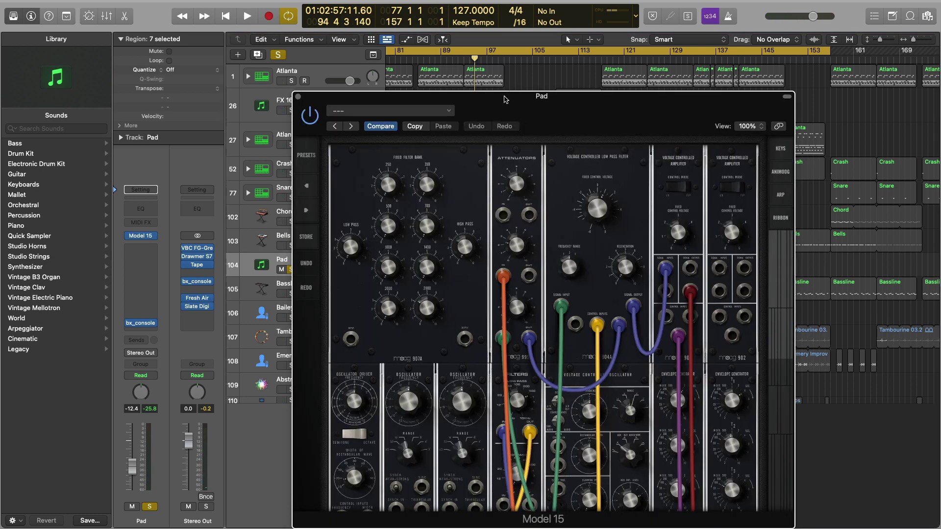
left_click_drag(506, 101, 444, 51)
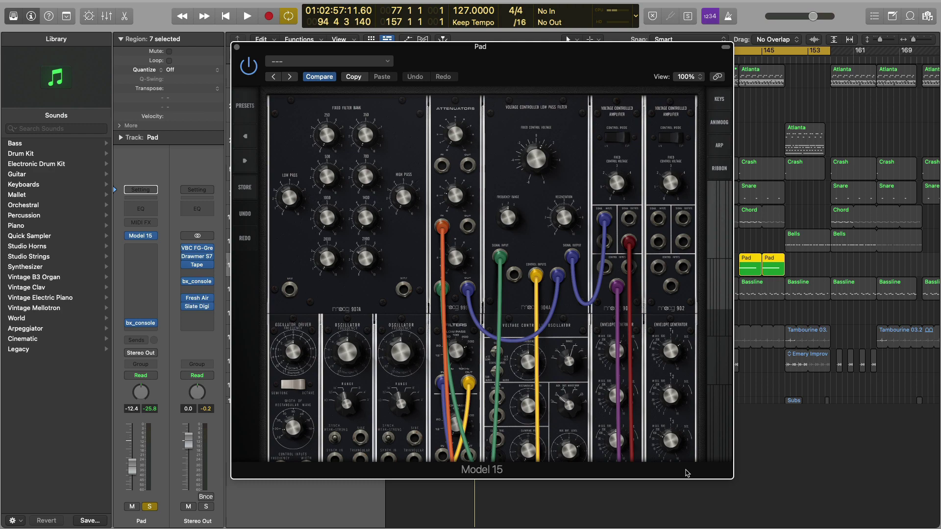
Close the Model 15 synthesizer and play the Pad together with the soloed Chord, Bells and Bassline tracks.
left_click(237, 48)
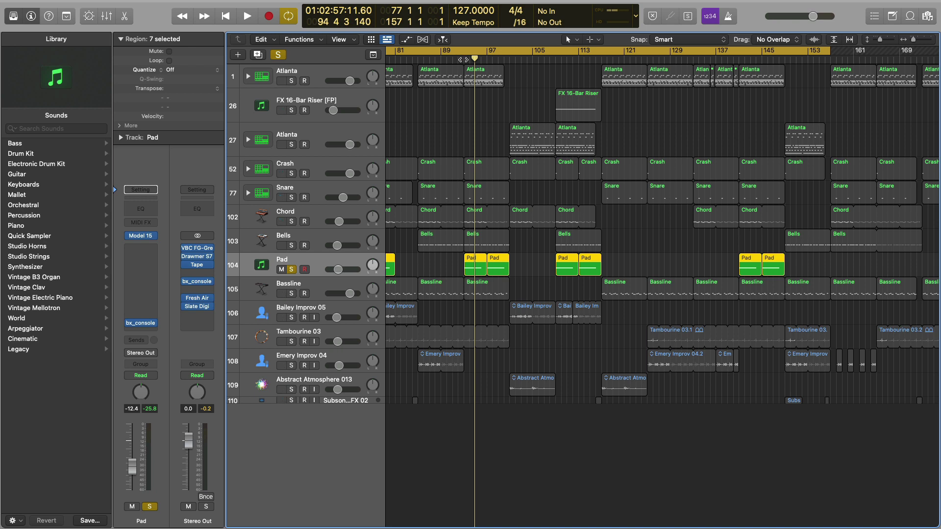
key("space")
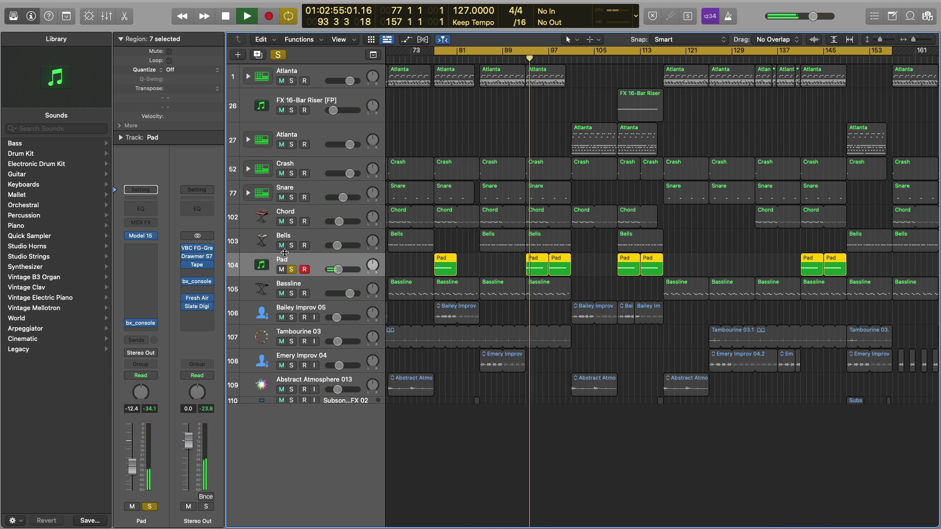
left_click(291, 221)
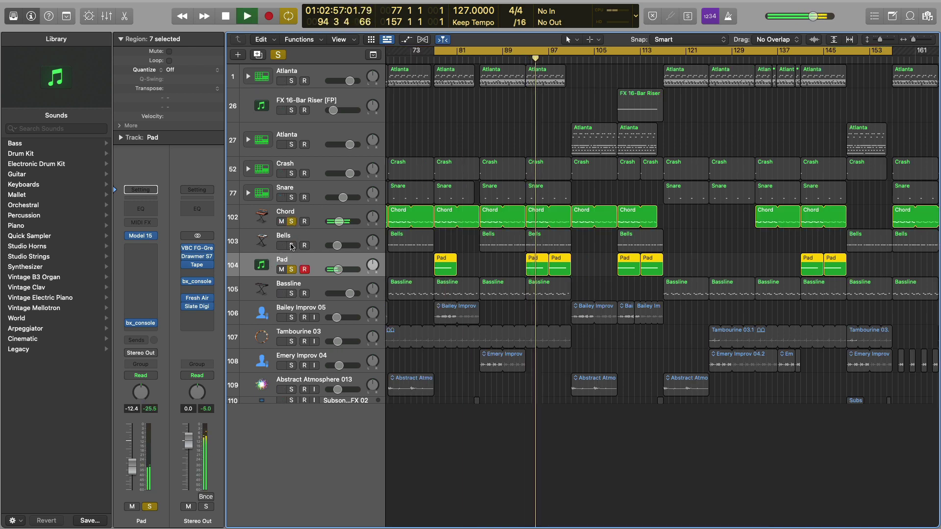
left_click(291, 245)
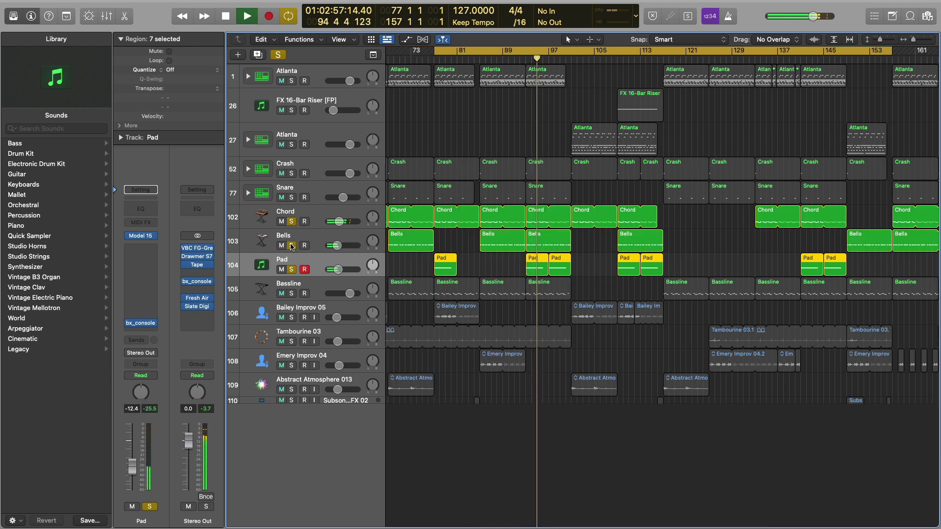
left_click(291, 294)
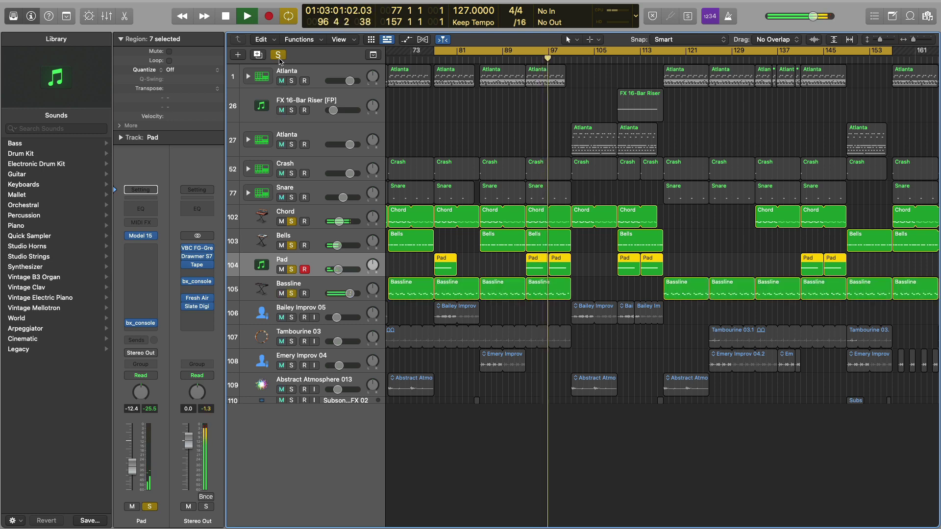
Clear all track solos, stop playback, and look over the arrangement on both sides of bar 97.
left_click(278, 56)
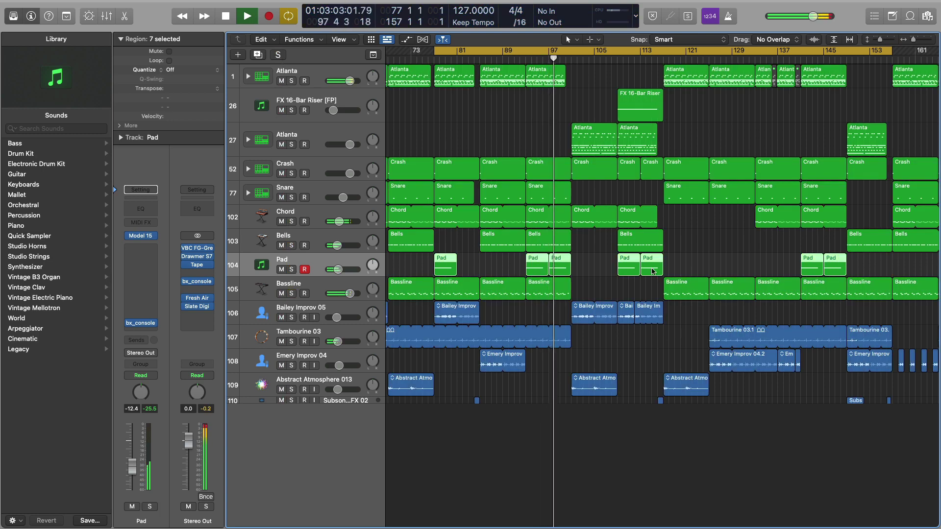
scroll(652, 271, "right", 5)
key("space")
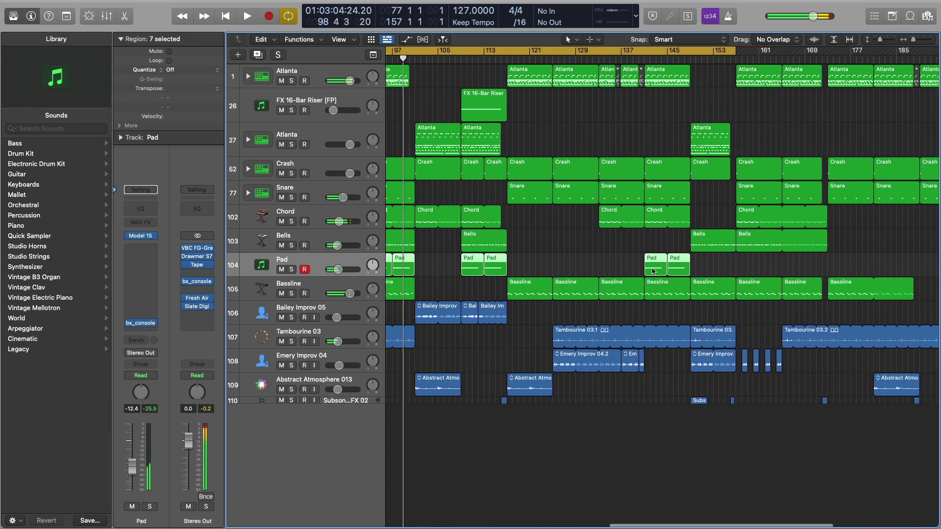
key("super+Left")
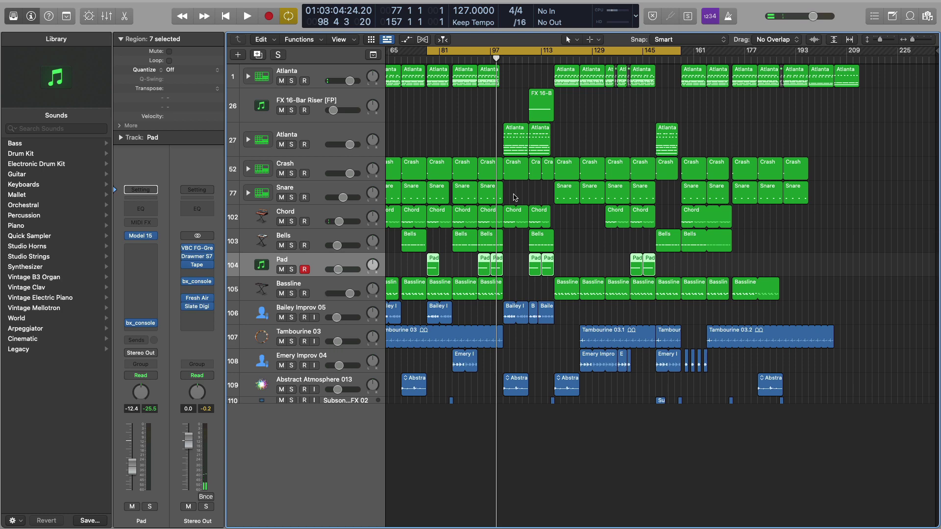
scroll(515, 198, "left", 5)
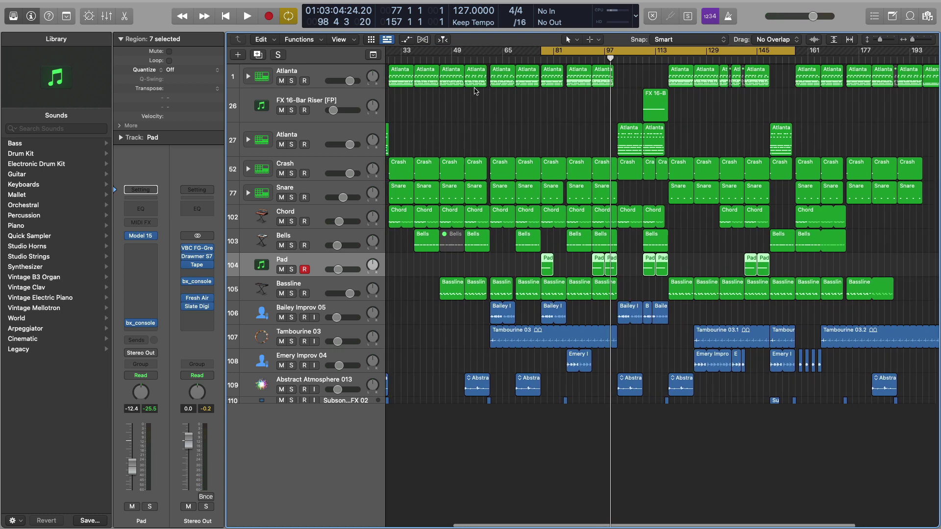
scroll(571, 301, "right", 4)
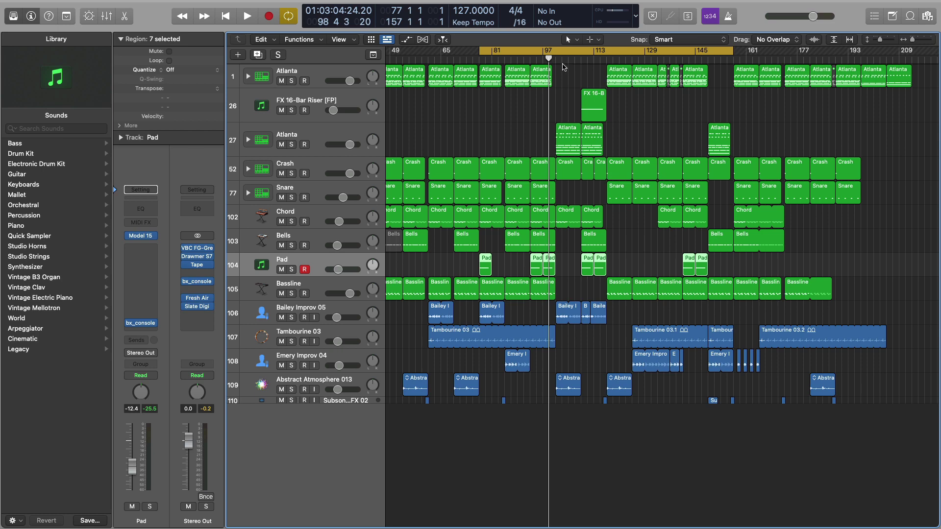
Select the Atlanta drum track 27 and play the breakdown from just before bar 101, viewing its regions closely.
left_click(369, 131)
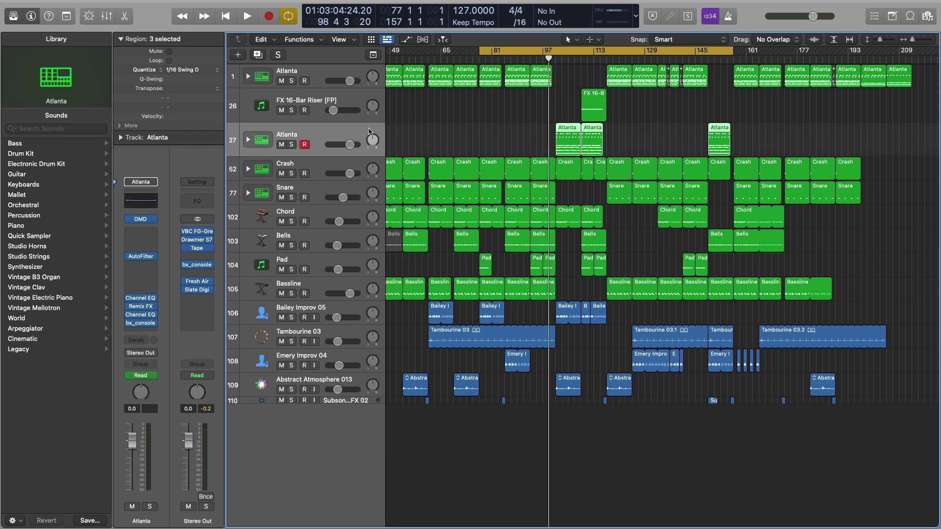
left_click(553, 60)
key("space")
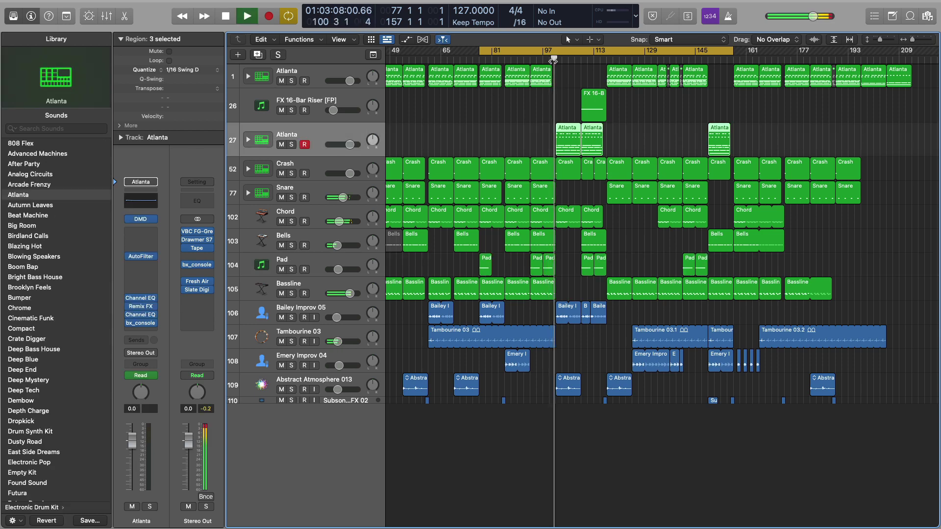
scroll(665, 240, "right", 5)
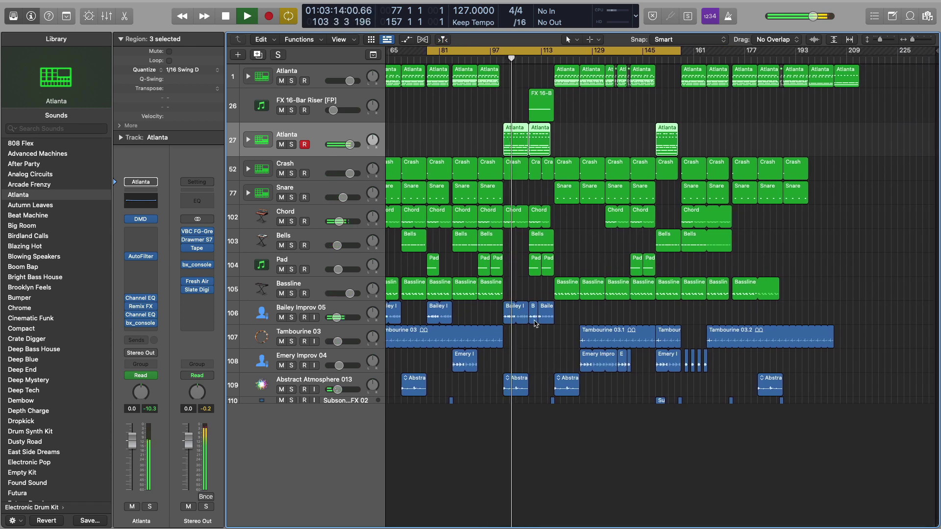
key("super+Right")
key("super+Right")
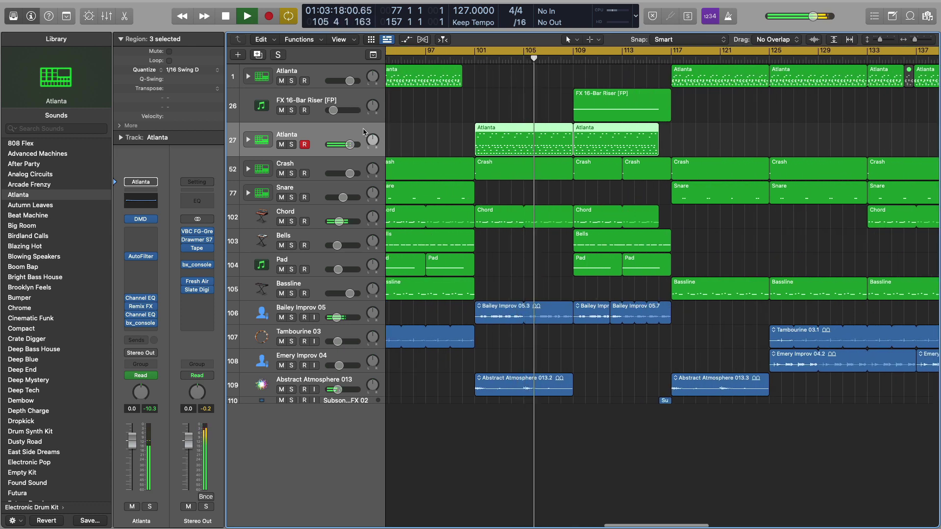
Show the track automation and inspect the Remix FX filter on Atlanta track 27, then close the plug-in.
key("a")
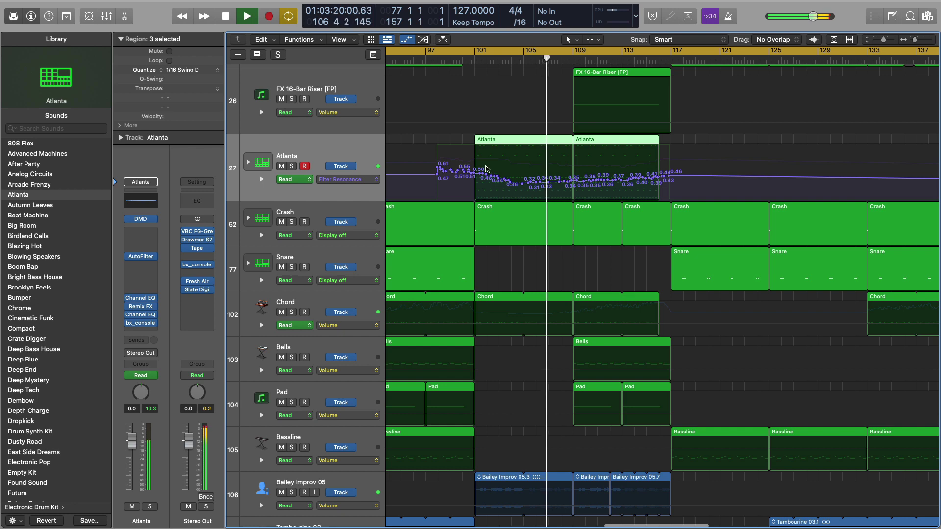
left_click(141, 307)
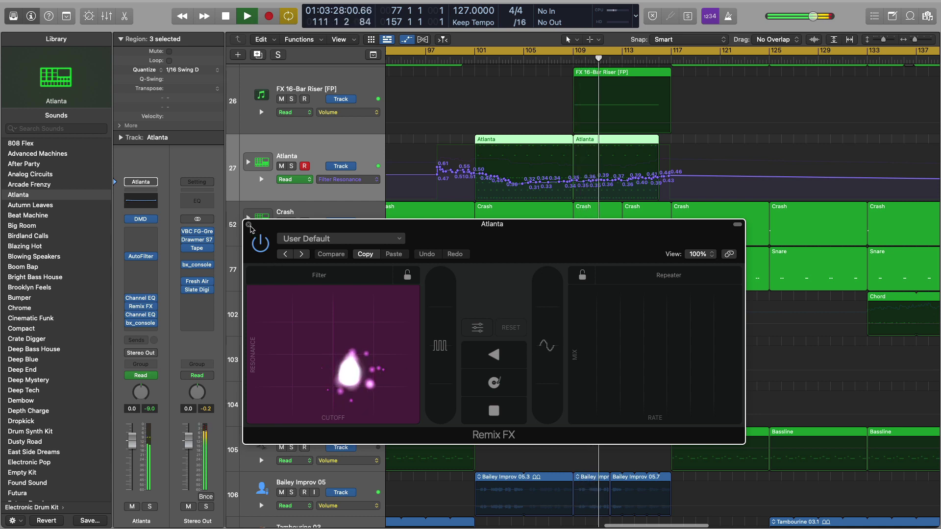
left_click(248, 225)
Stop playback, select the FX 16-Bar Riser track, and inspect its Serum instrument before closing it.
scroll(367, 130, "up", 1)
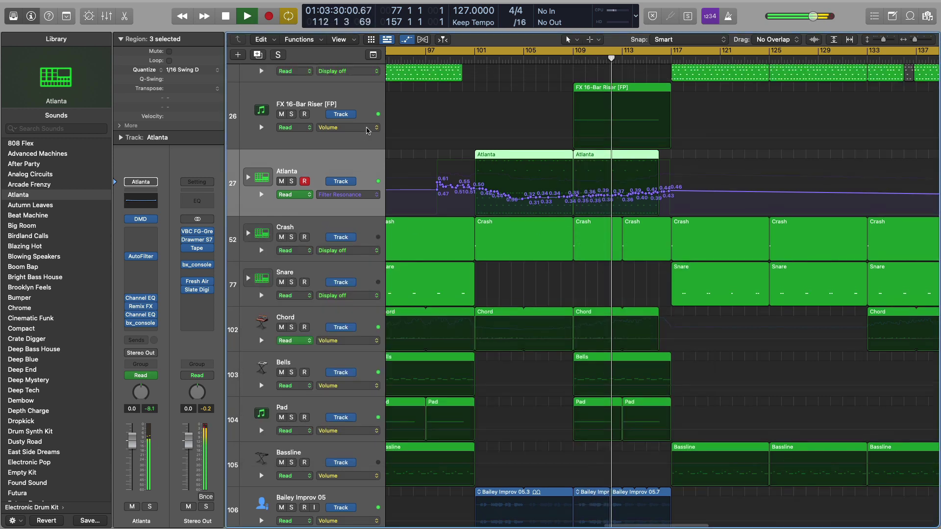
scroll(367, 130, "up", 2)
key("space")
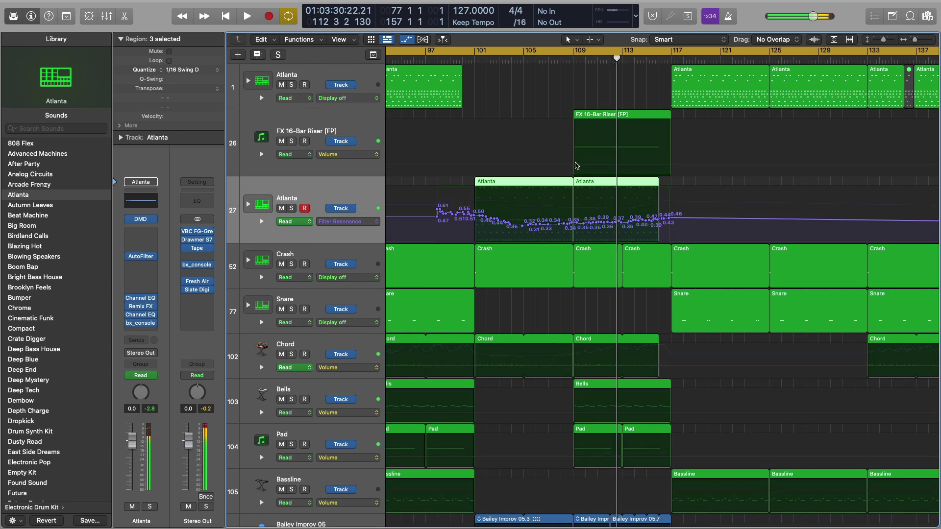
left_click(326, 123)
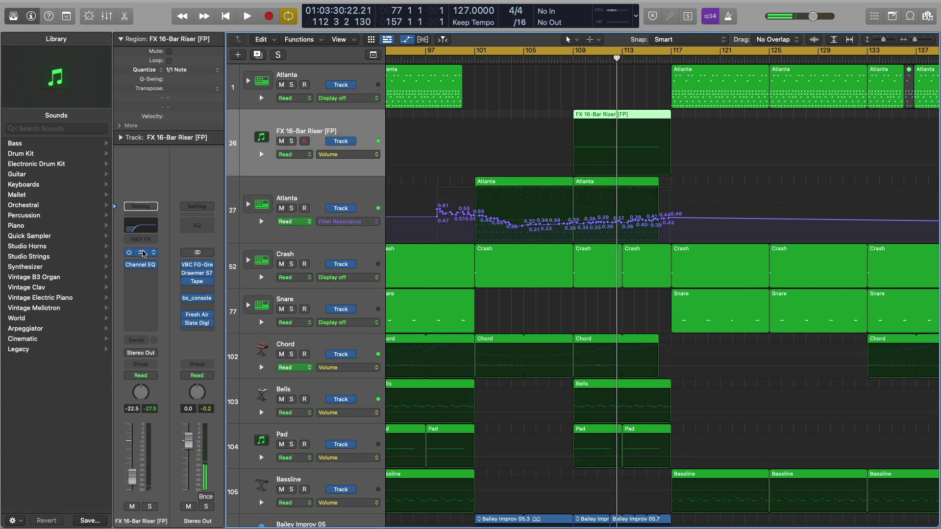
left_click(143, 253)
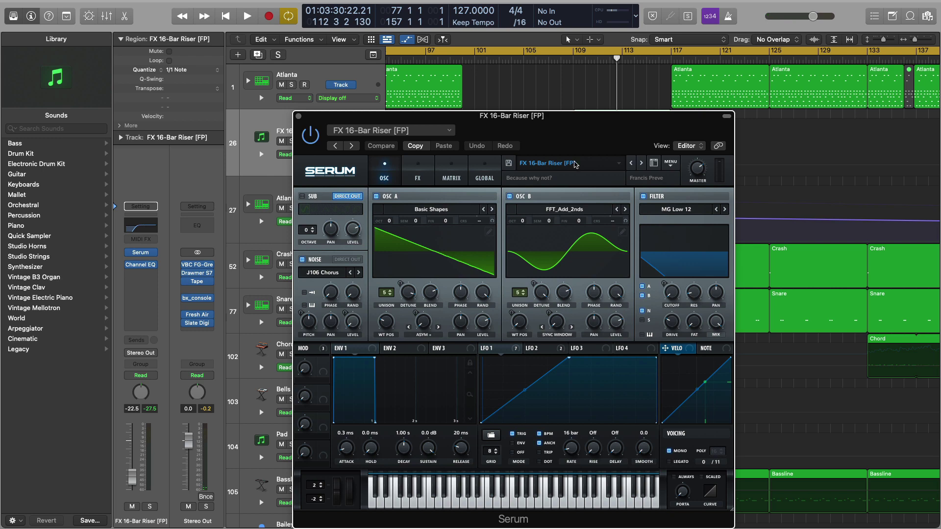
left_click(299, 116)
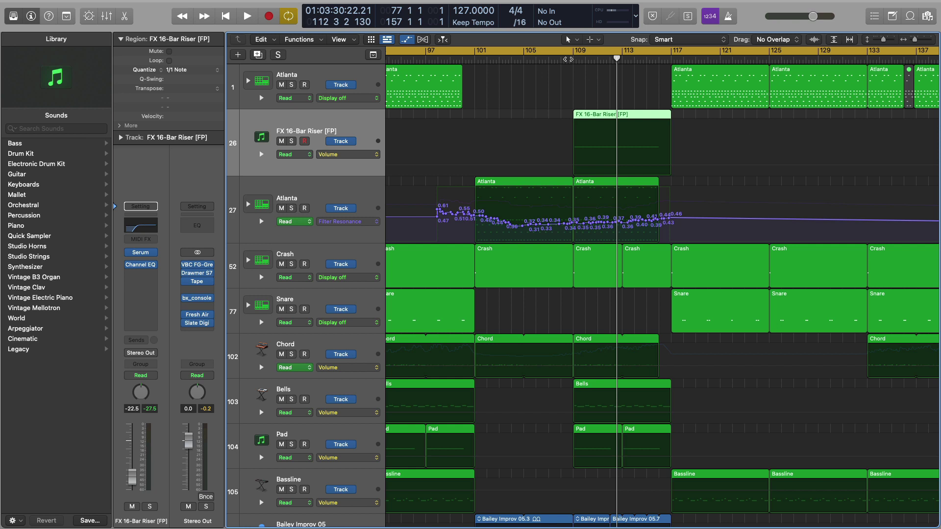
Play the riser section from bar 109 and follow all tracks into the section starting at bar 117.
key("shift+space")
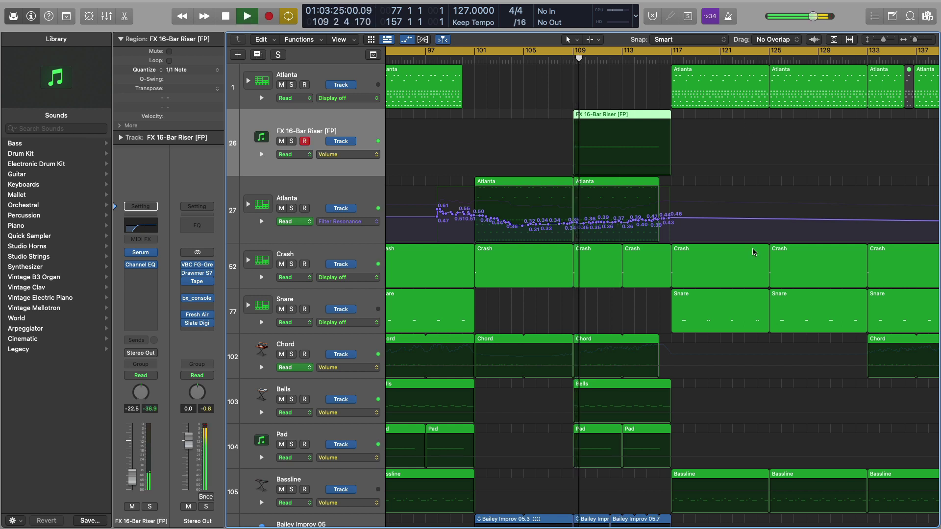
scroll(753, 252, "right", 8)
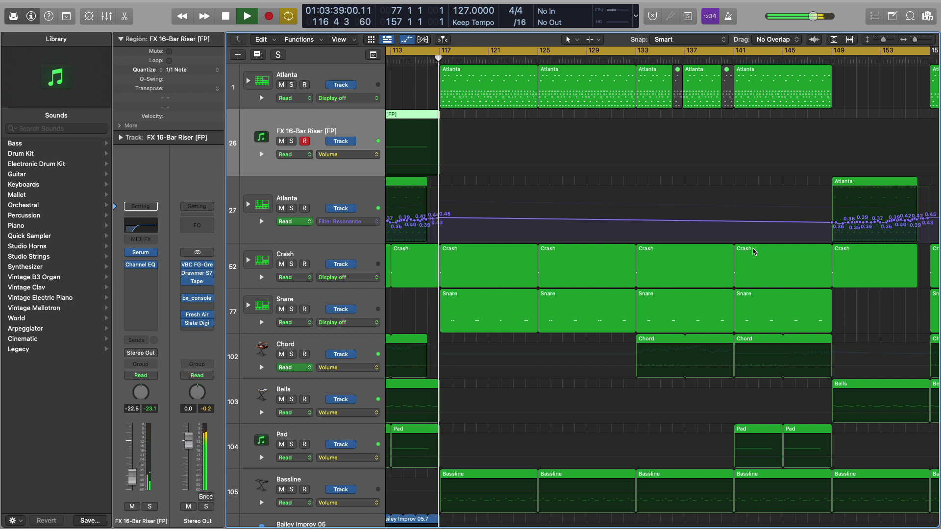
scroll(606, 225, "down", 8)
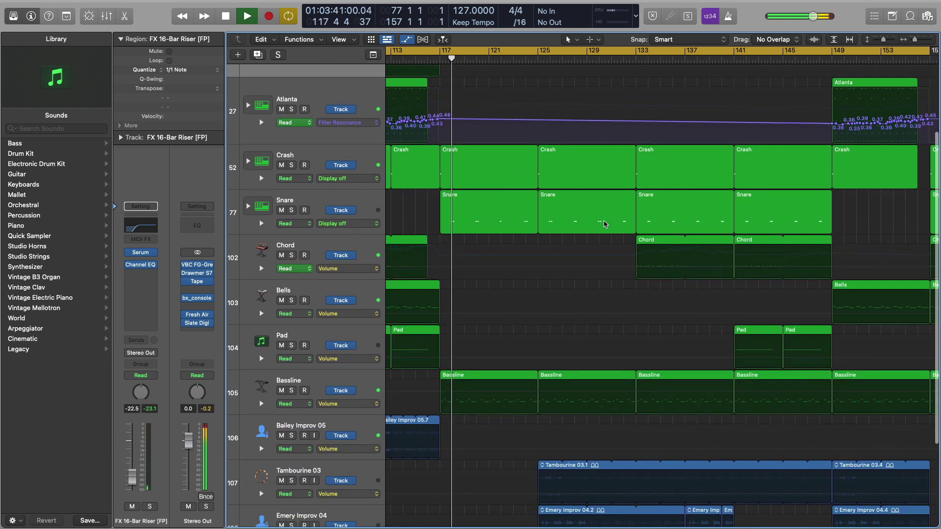
scroll(605, 224, "down", 2)
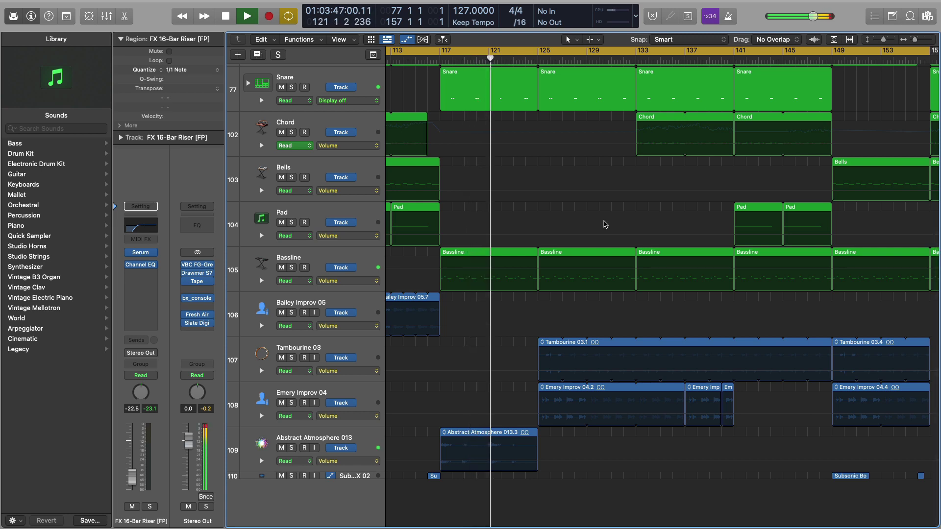
Compare the section from bar 117 with the earlier and following ones across the Snare to Abstract Atmosphere tracks during playback.
key("super+Left")
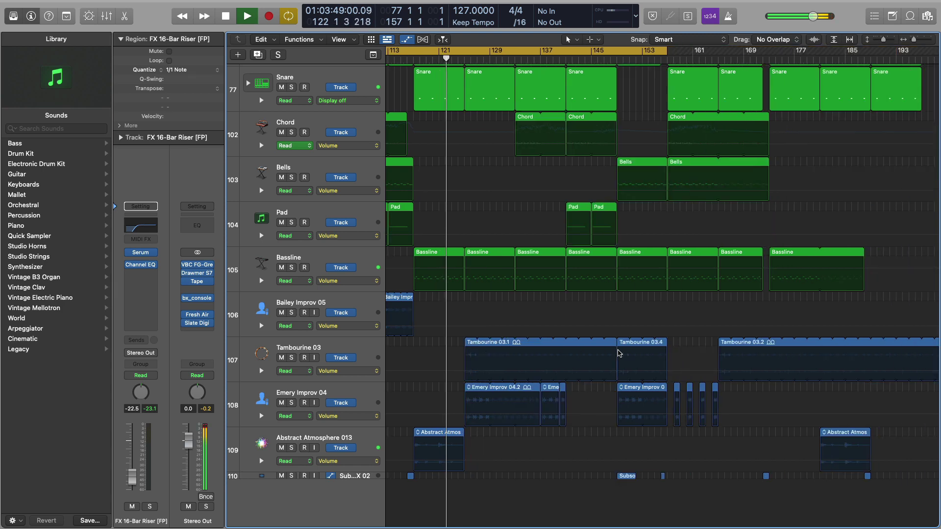
scroll(619, 354, "left", 5)
scroll(620, 353, "left", 3)
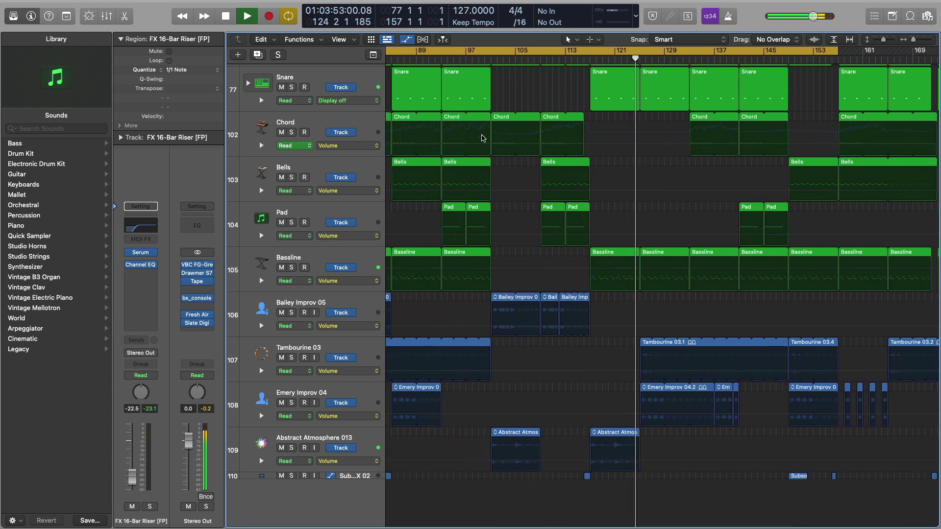
key("super+Left")
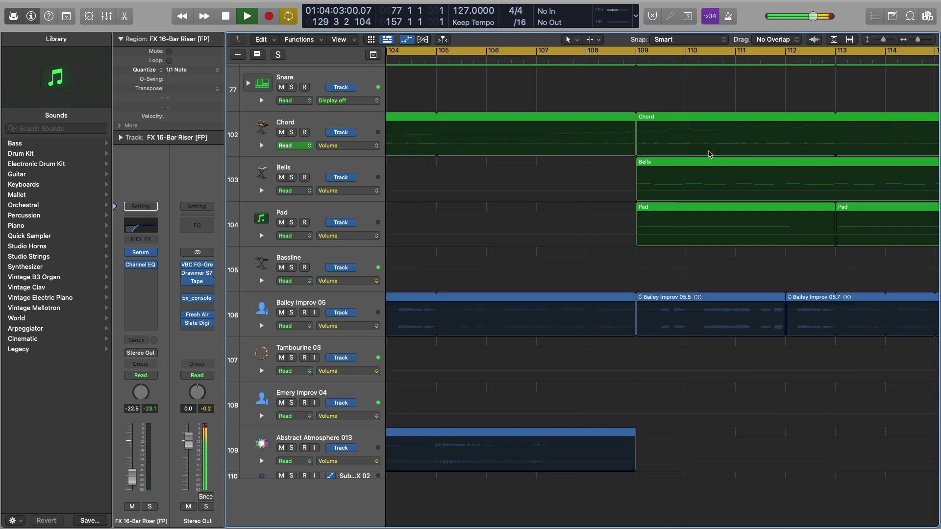
key("super+Left")
key("super+Left")
key("super+Left")
key("super+Left")
key("super+Left")
key("super+Left")
scroll(709, 154, "right", 5)
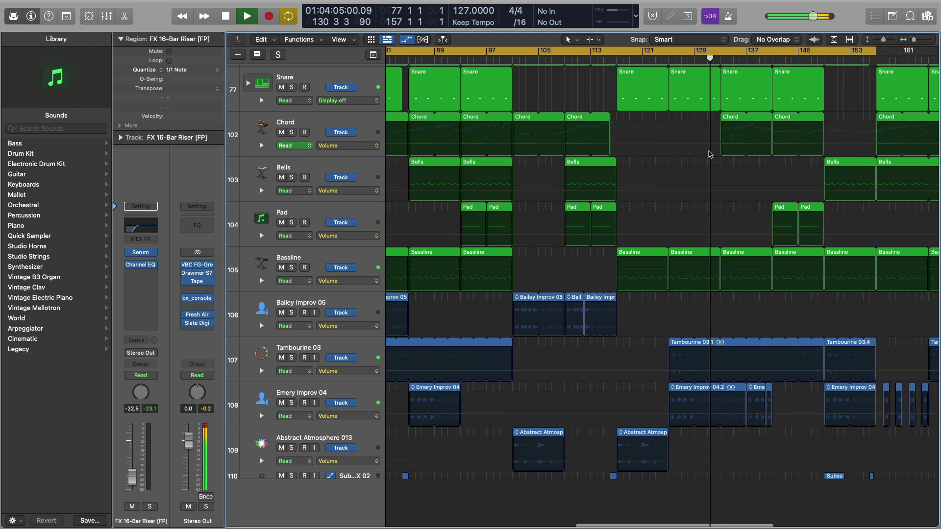
scroll(708, 155, "right", 5)
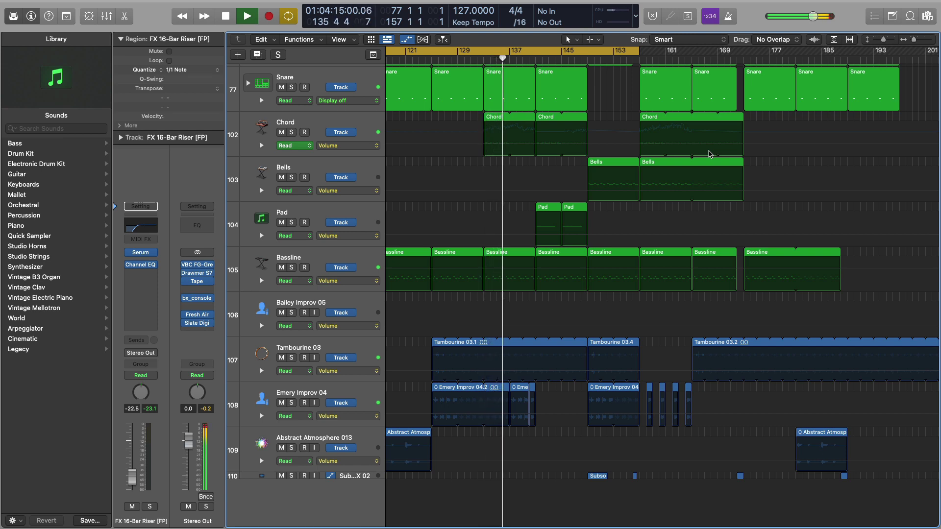
Extend the end of the cycle range to bar 196 and look over the final sections across all tracks.
scroll(553, 190, "up", 8)
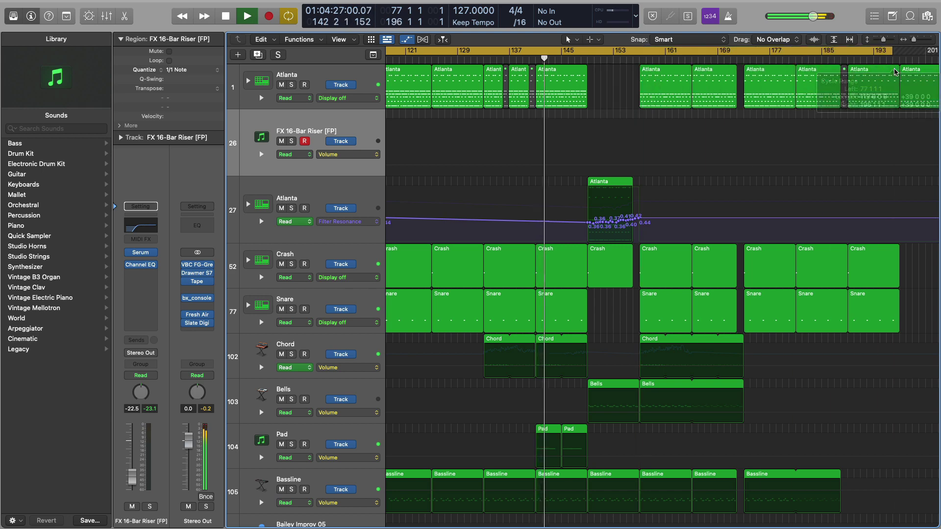
scroll(803, 213, "down", 7)
scroll(803, 213, "right", 4)
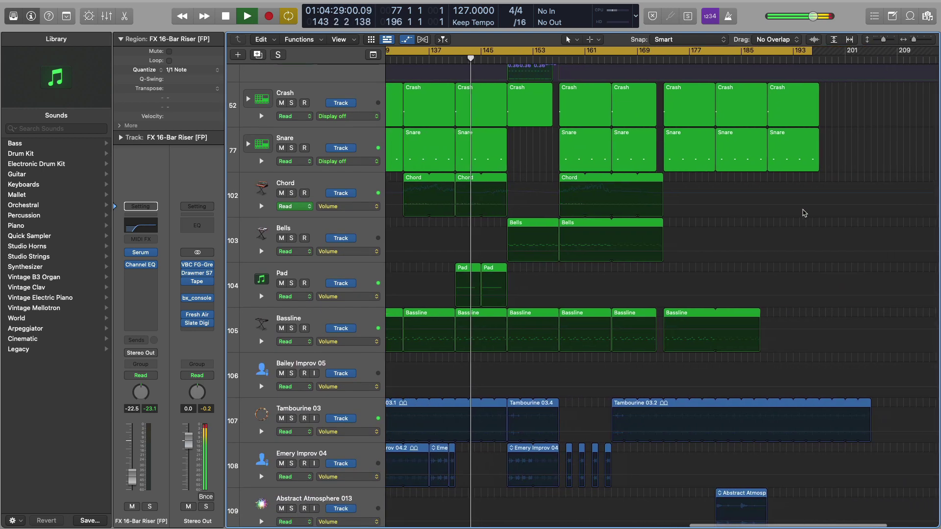
scroll(802, 213, "up", 6)
scroll(802, 211, "up", 2)
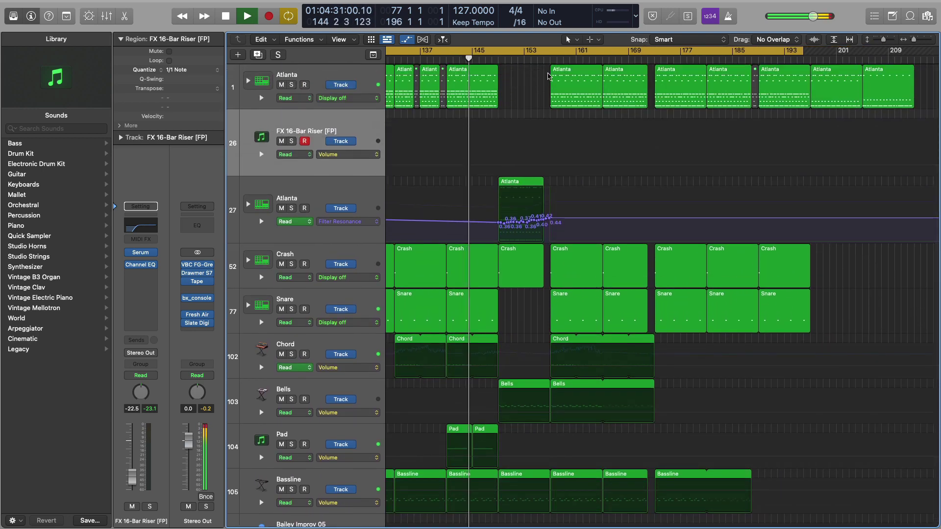
scroll(613, 160, "down", 10)
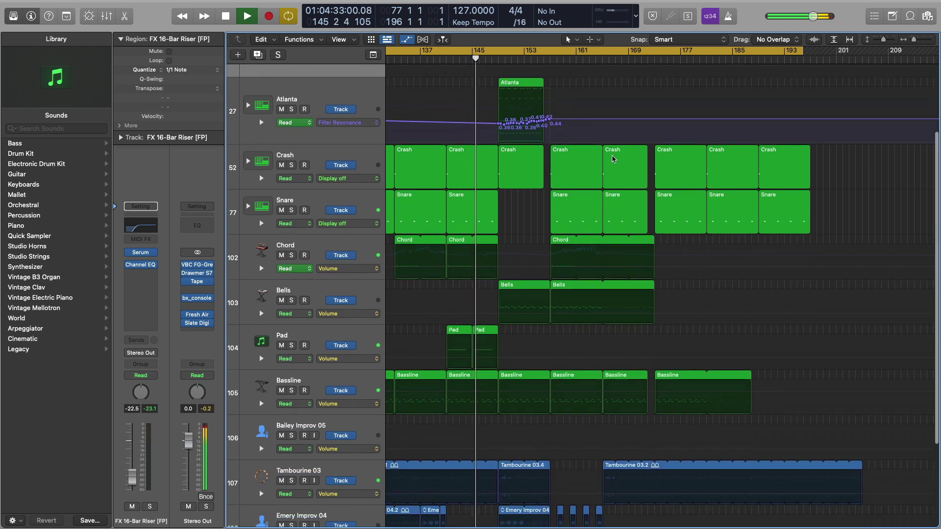
scroll(614, 160, "up", 10)
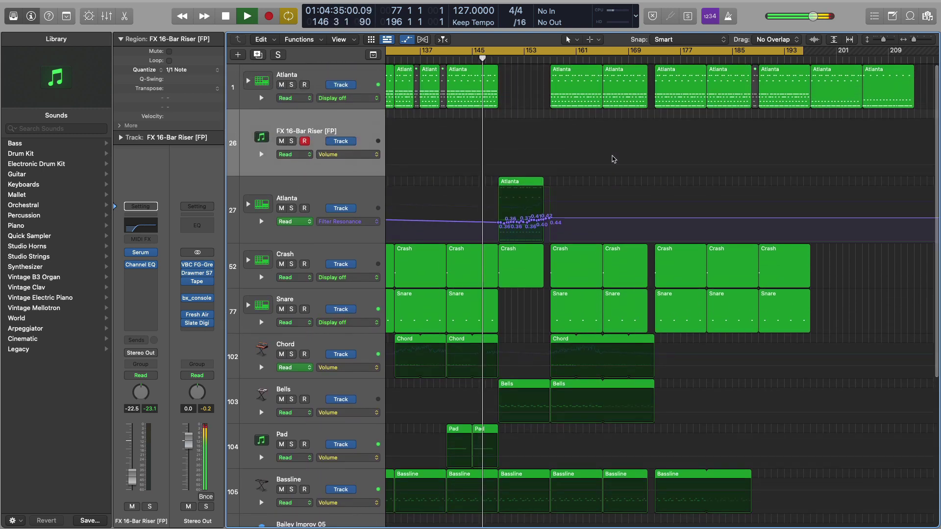
Hide the track automation, and select the Subsonic Boom FX 02 and Bells regions in the section starting at bar 149.
key("a")
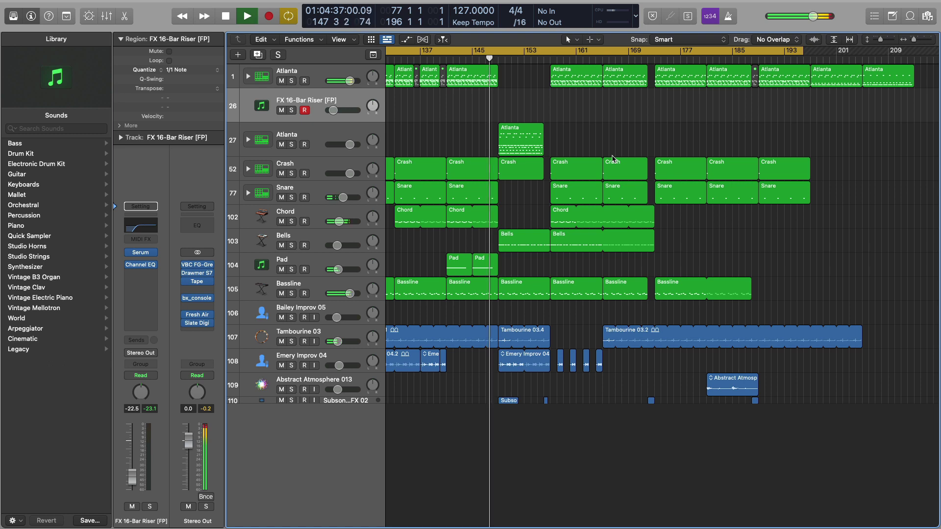
scroll(613, 158, "left", 5)
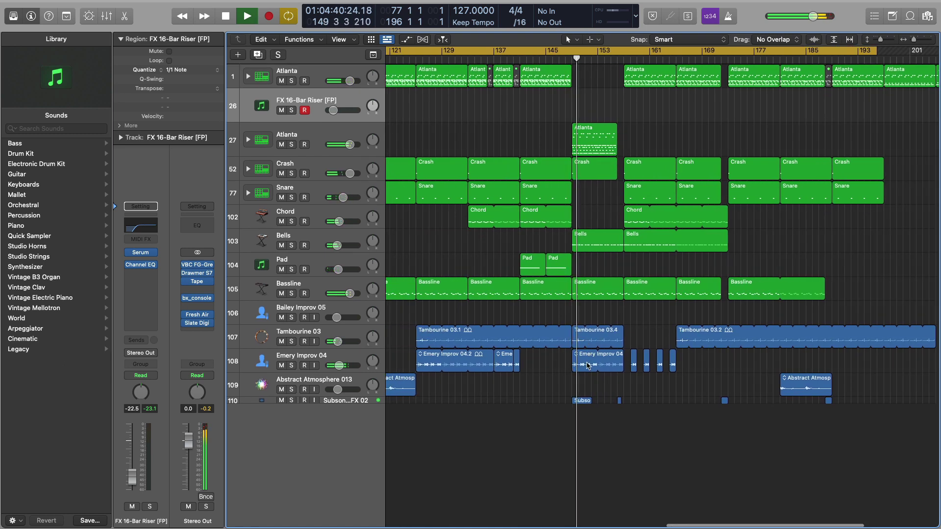
left_click(580, 400)
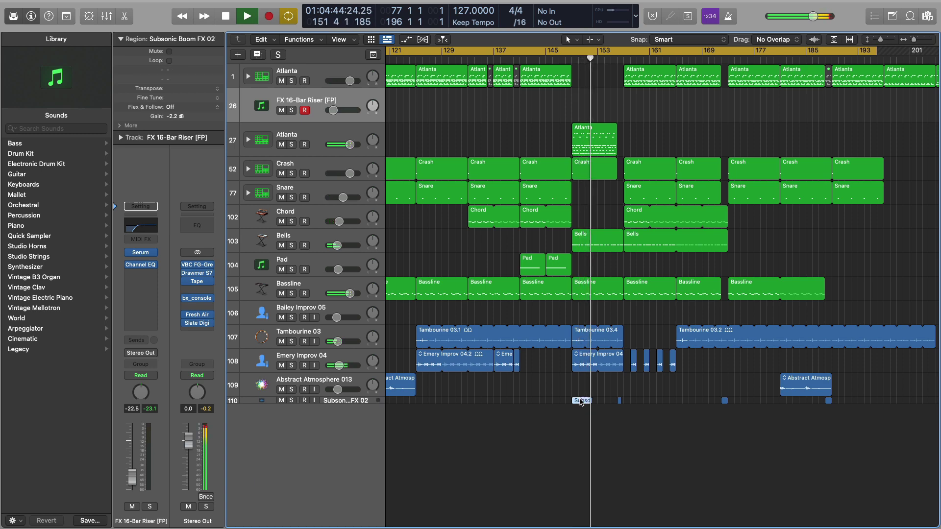
left_click(596, 239)
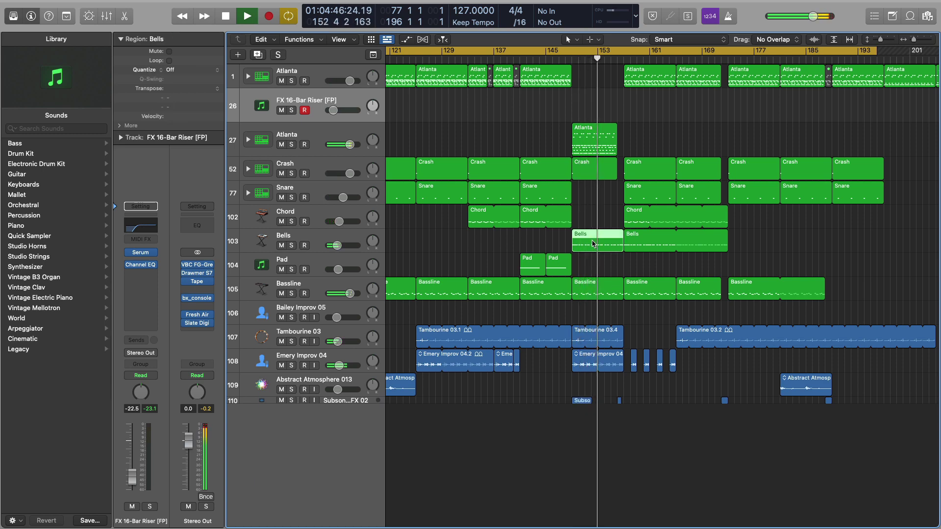
Follow playback from bar 157 towards the ending, examining the chopped Emery Improv 04 regions and the closing sections across all tracks.
scroll(712, 260, "right", 5)
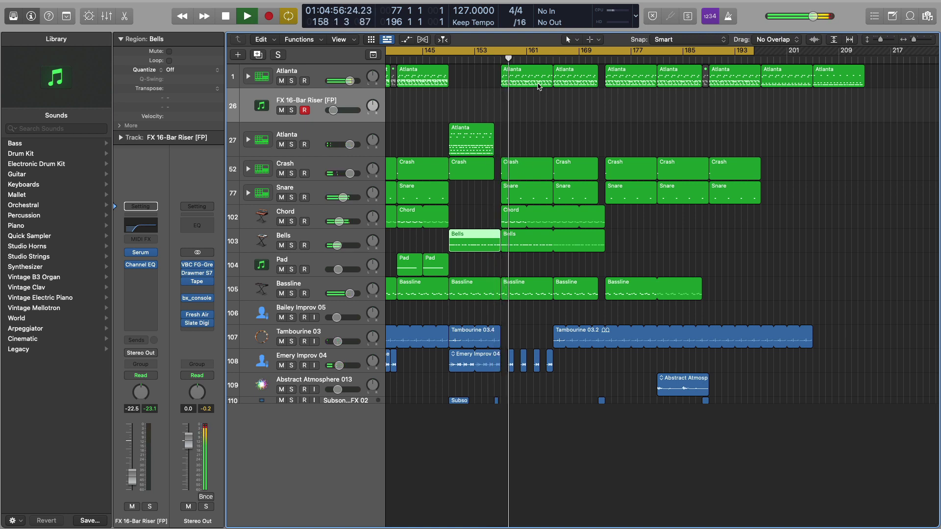
key("super+Right")
key("super+Right")
key("super+Right")
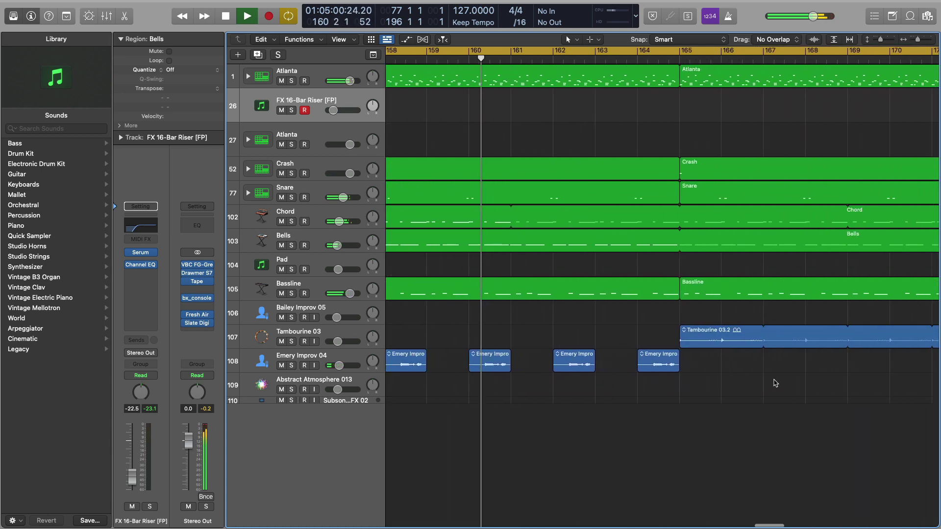
key("super+Left")
key("super+Left")
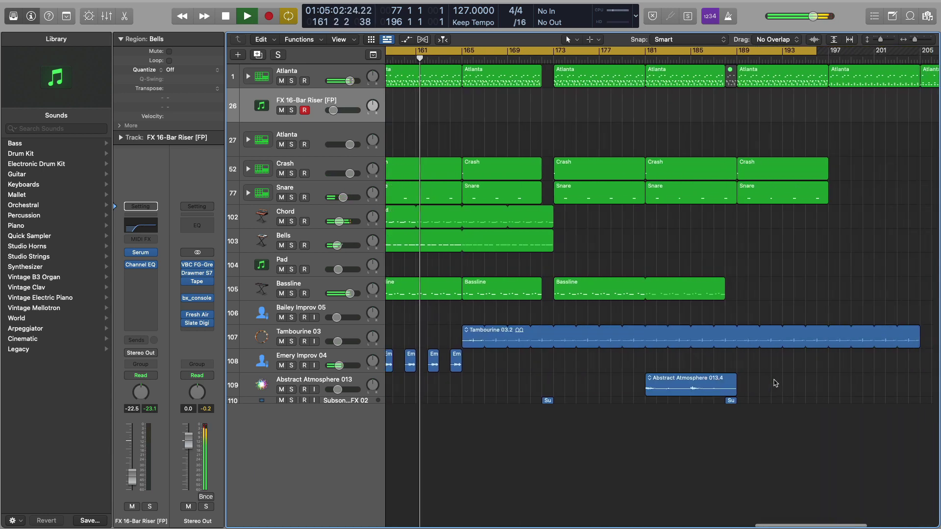
scroll(775, 383, "right", 2)
scroll(429, 359, "left", 4)
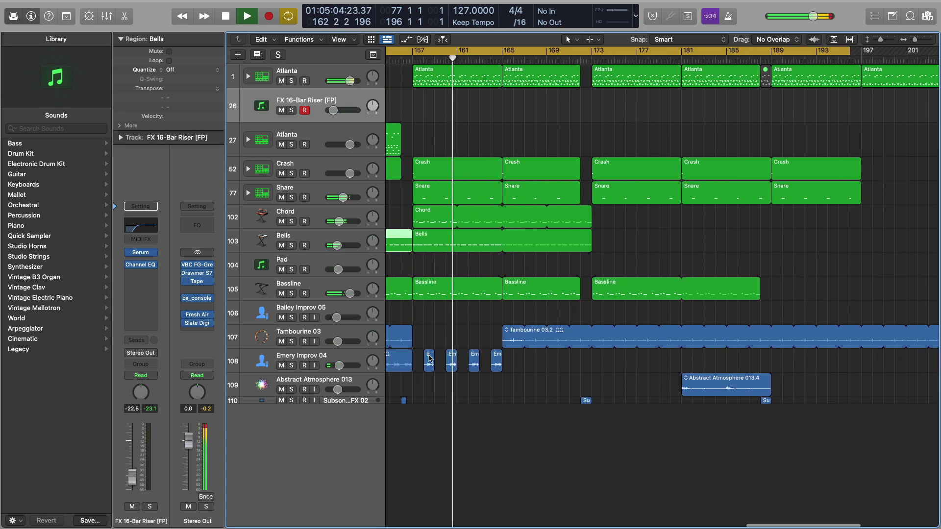
key("super+Left")
key("super+Left")
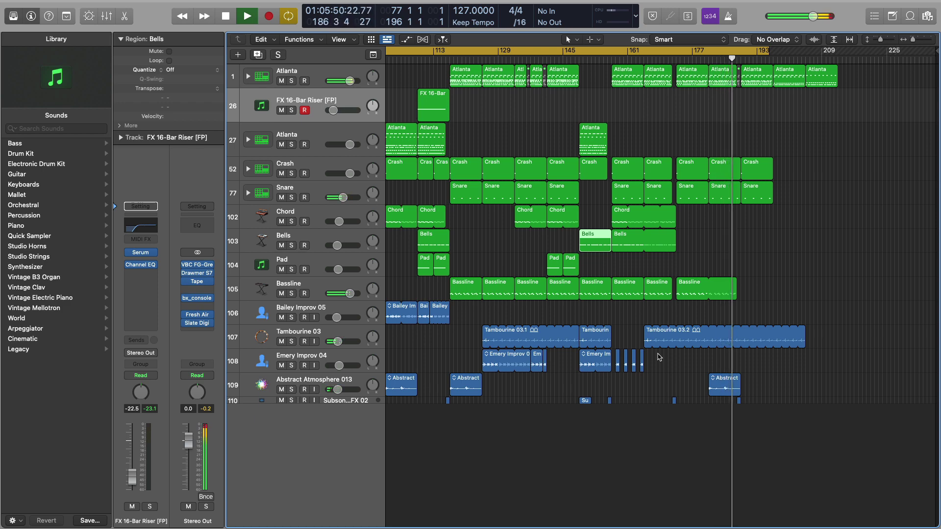
Stop playback near bar 187 and restart it from the beginning of the cycle range at bar 77.
key("space")
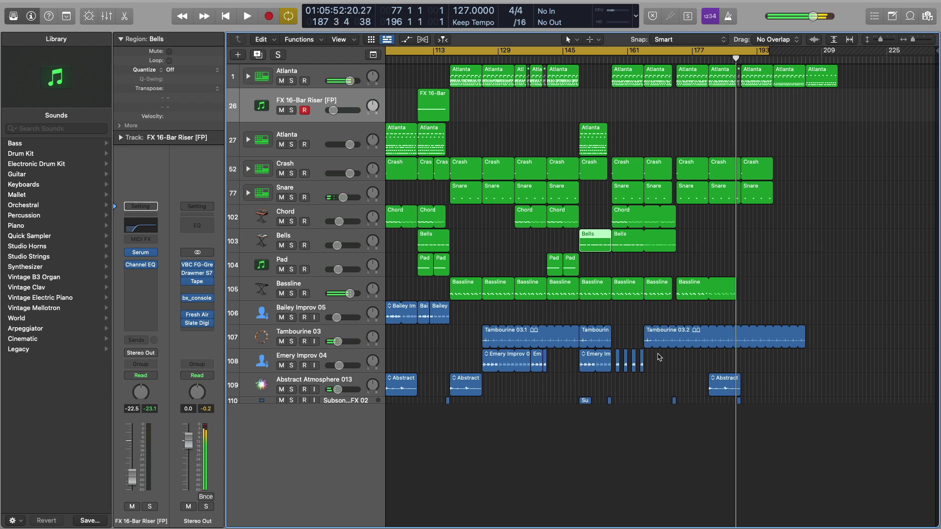
scroll(465, 260, "left", 15)
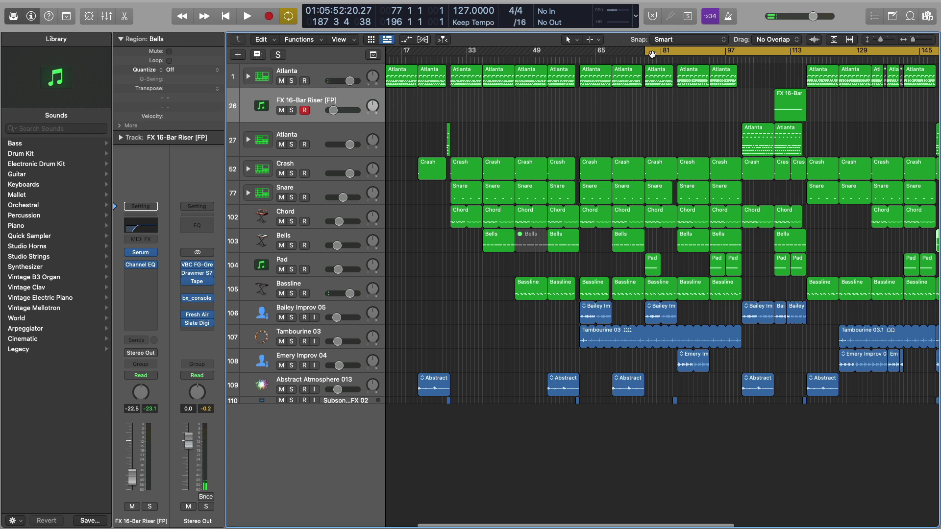
double_click(645, 59)
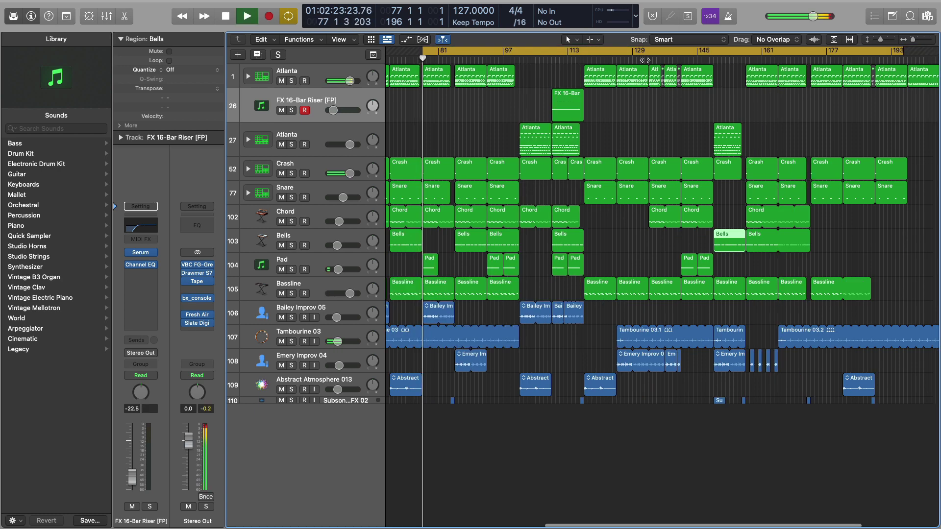
Inspect the VBC FG-Grey compressor and Drawmer S73 settings on the Stereo Out during playback, and close both plug-ins.
left_click(198, 268)
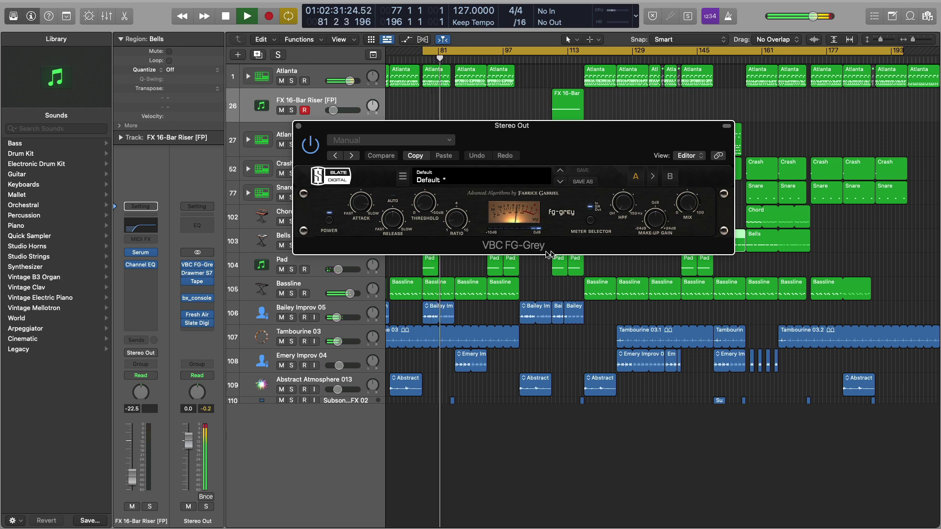
left_click(365, 208)
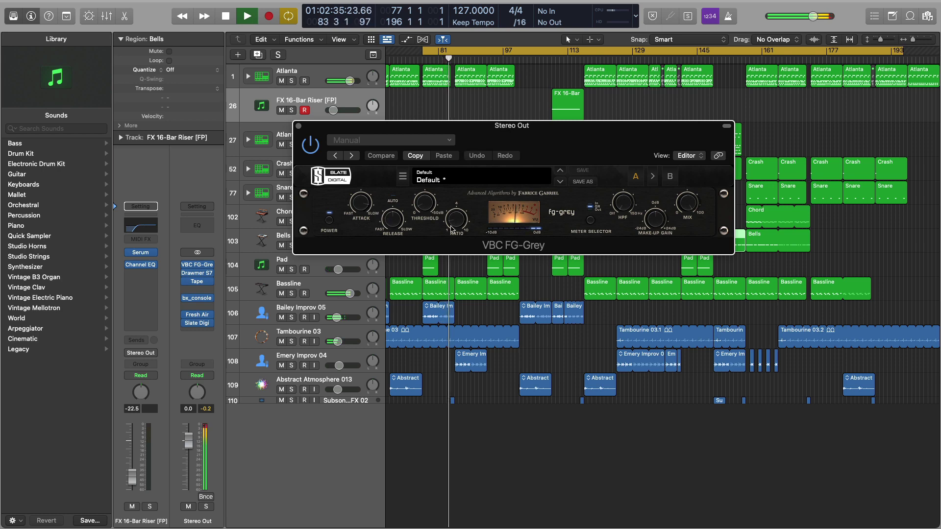
mouse_move(460, 225)
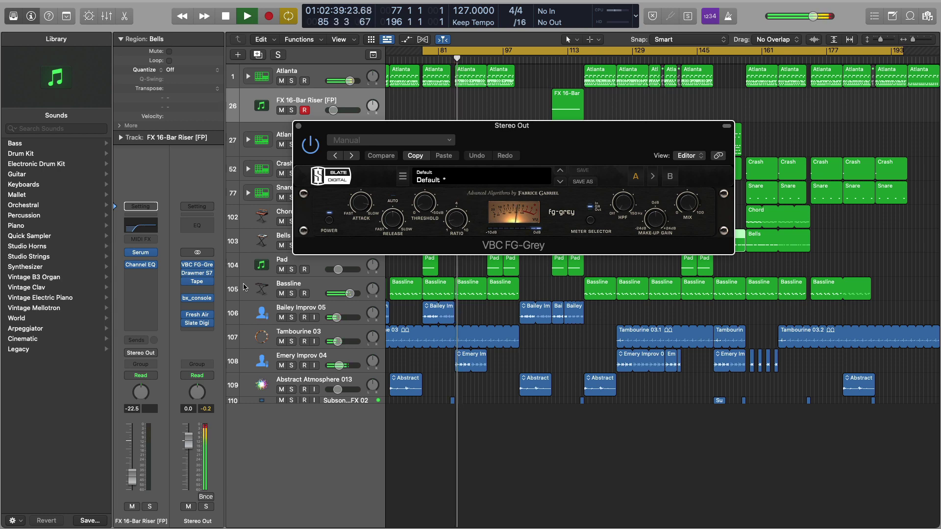
left_click(198, 276)
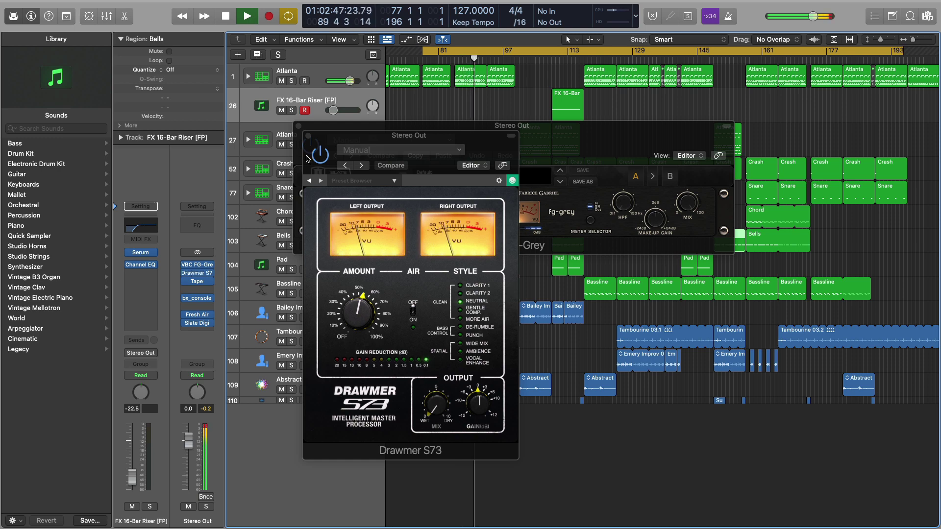
key("super+w")
key("super+w")
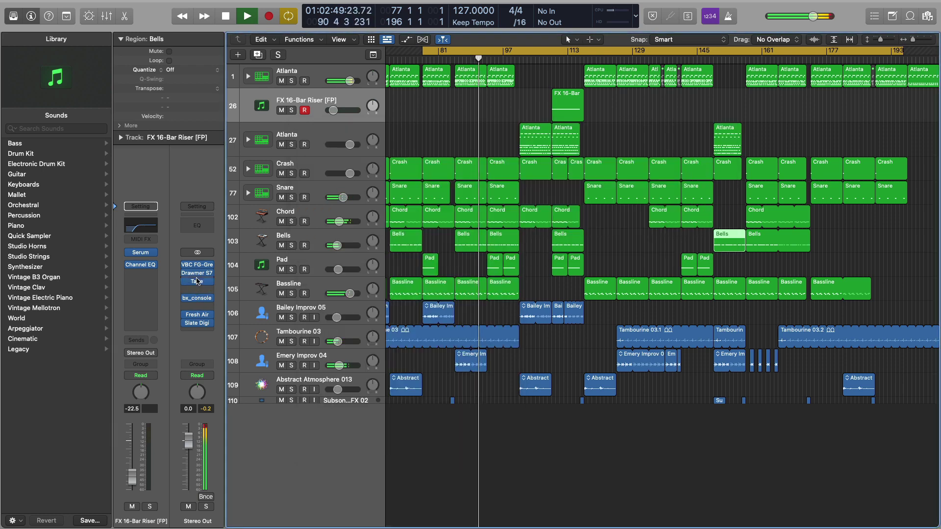
Inspect the Tape and bx_console SSL 4000 G plug-ins on the Stereo Out, closing each one.
right_click(198, 282)
left_click(196, 282)
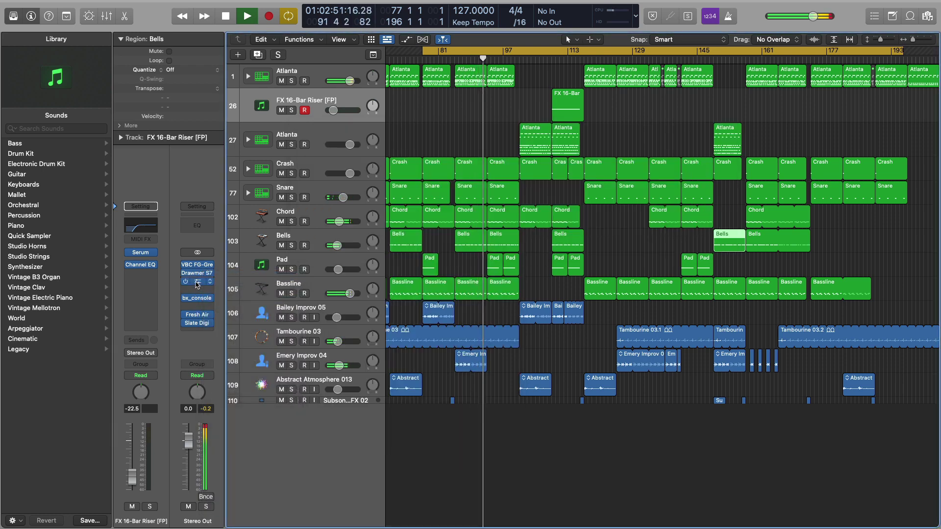
left_click(196, 283)
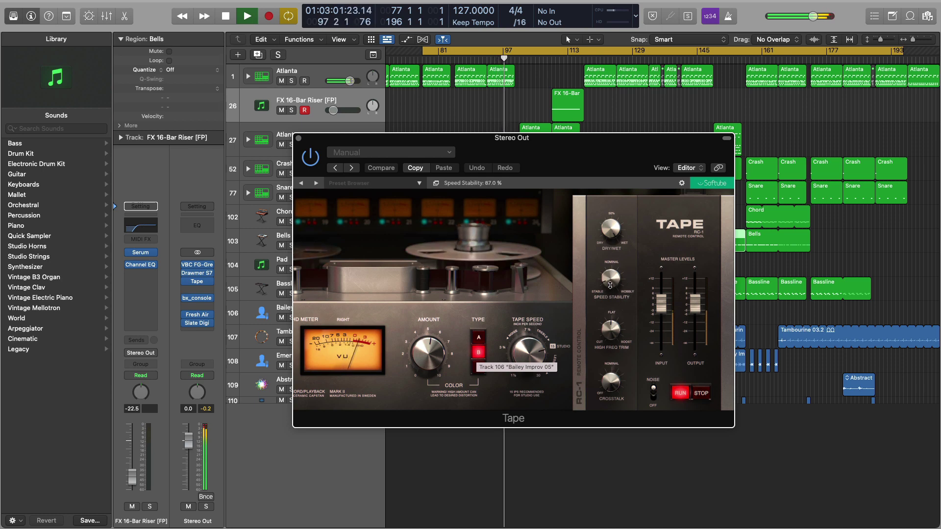
left_click(298, 138)
left_click(201, 299)
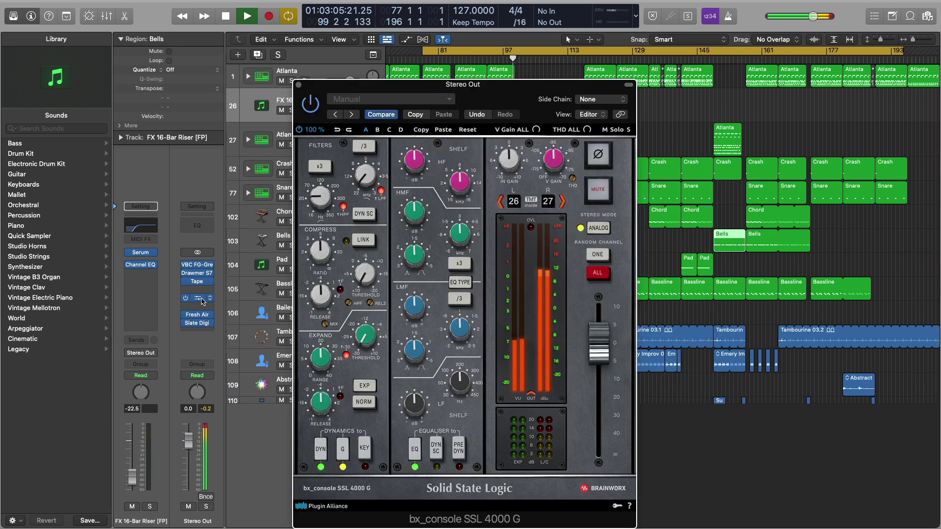
left_click(298, 85)
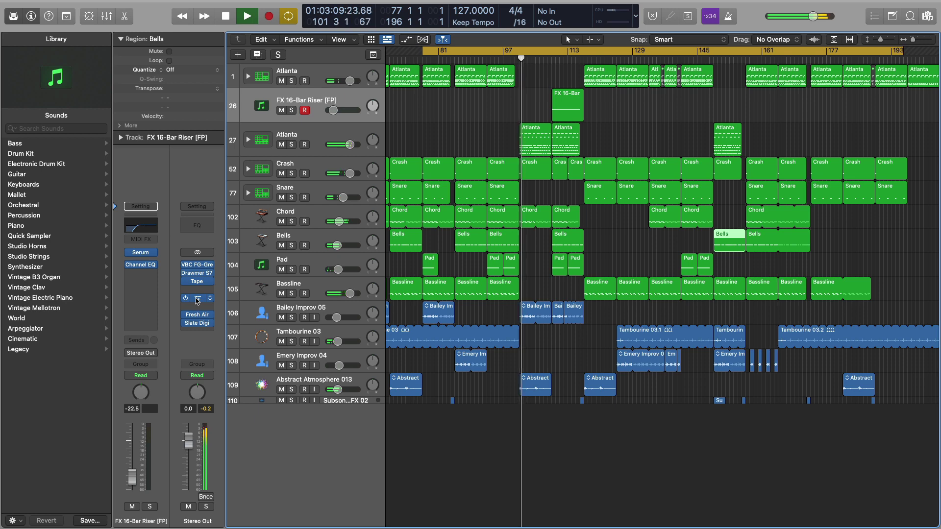
Inspect the Fresh Air and Slate Digital FG-X plug-ins on the Stereo Out, closing each one, and stop playback.
left_click(199, 317)
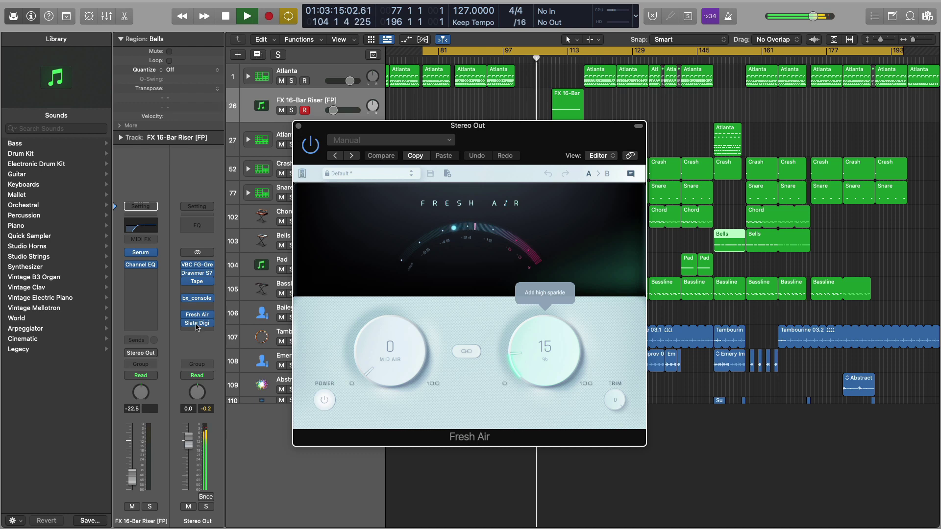
left_click(299, 126)
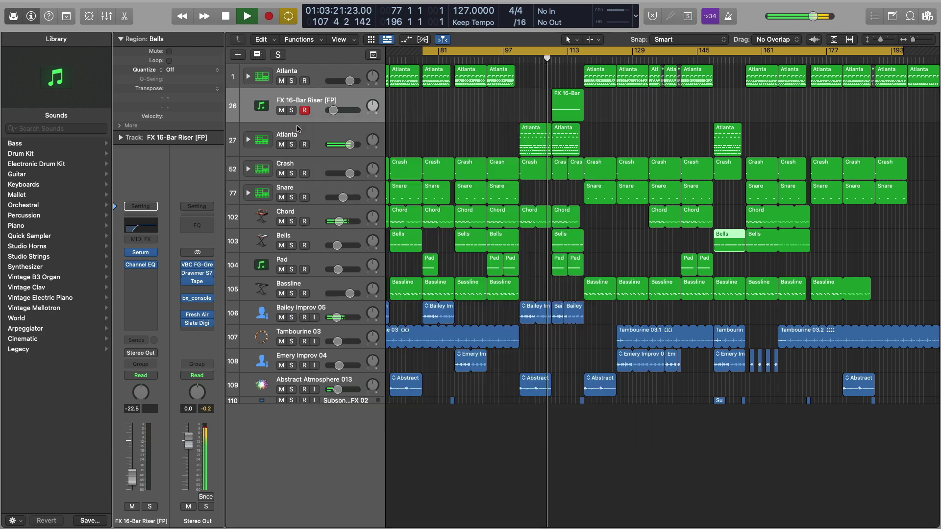
left_click(196, 323)
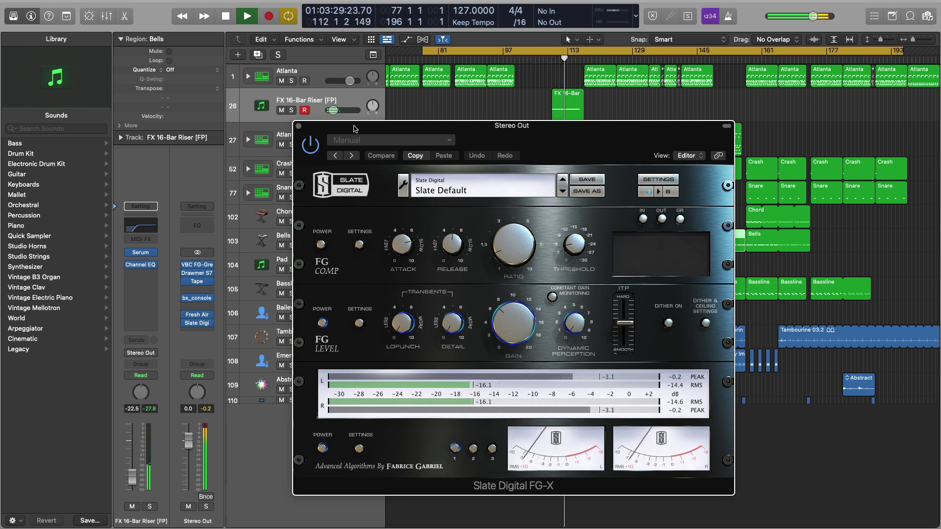
key("super+w")
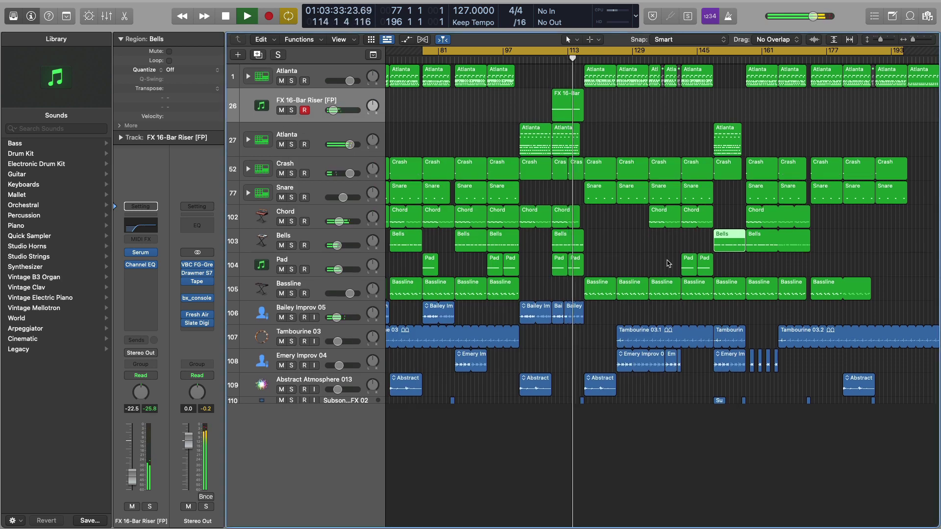
key("space")
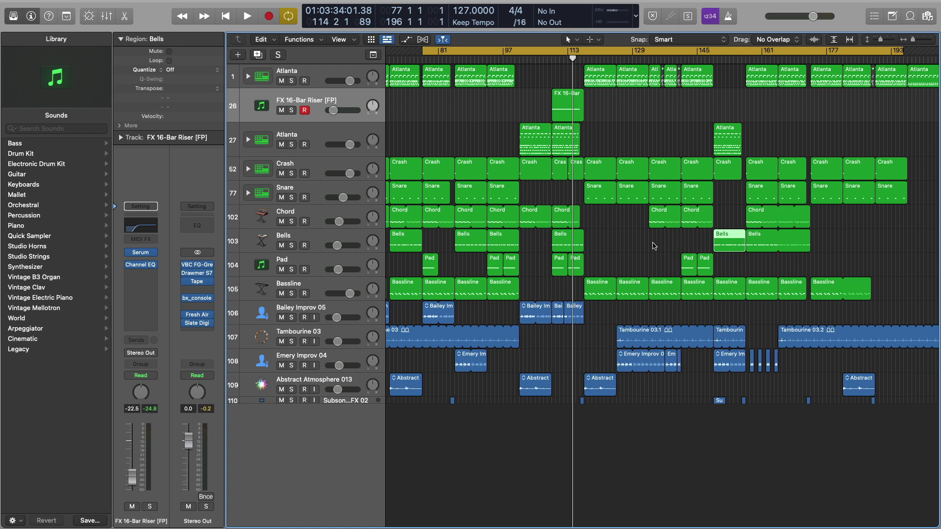
scroll(654, 246, "down", 5)
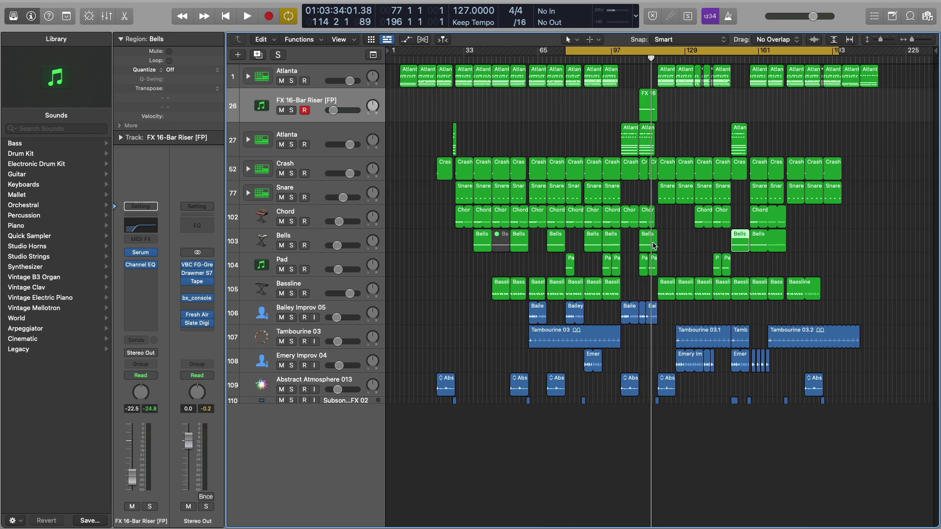